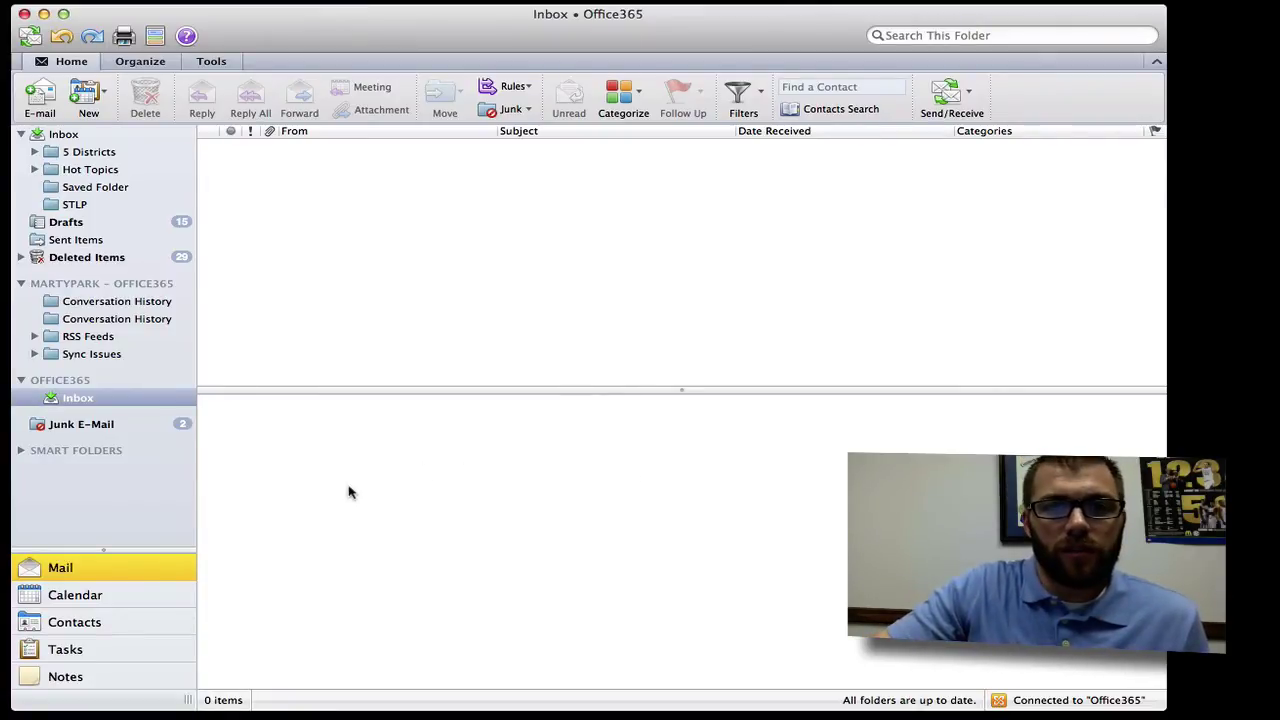
Open the calendar view and show only the Practice Calendar, hiding the main Calendar.
left_click(171, 595)
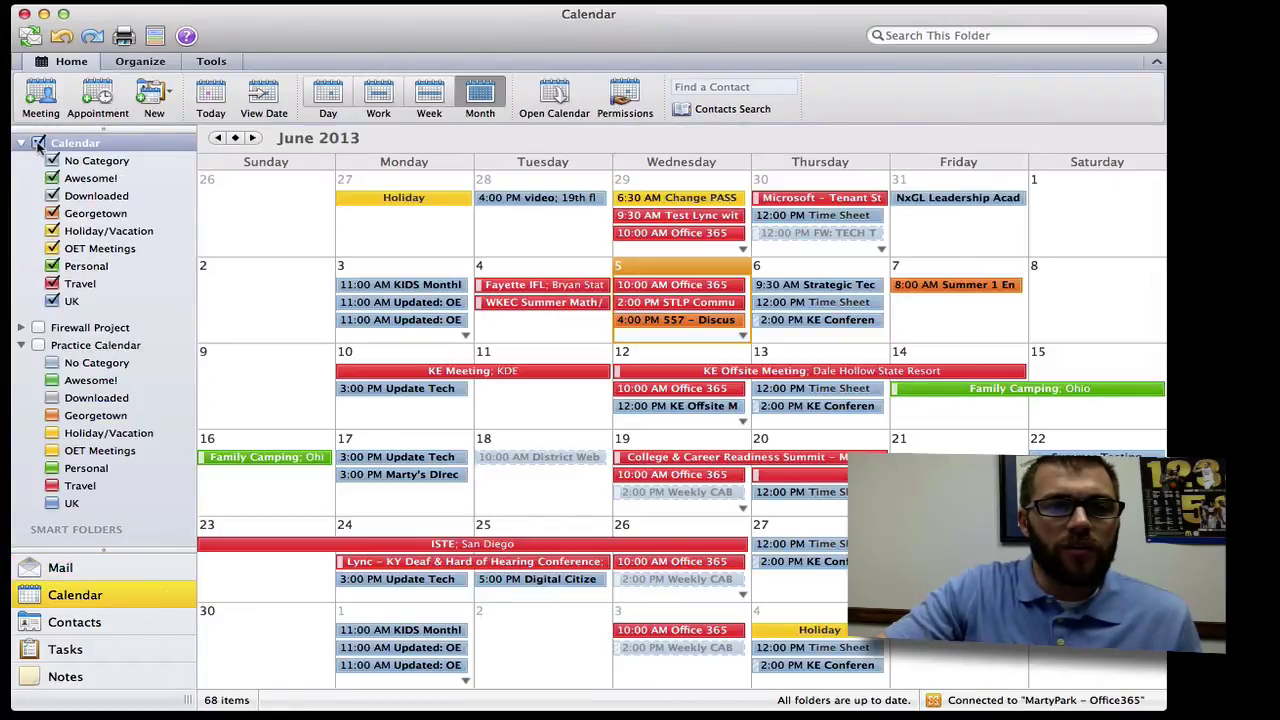
left_click(38, 143)
left_click(38, 345)
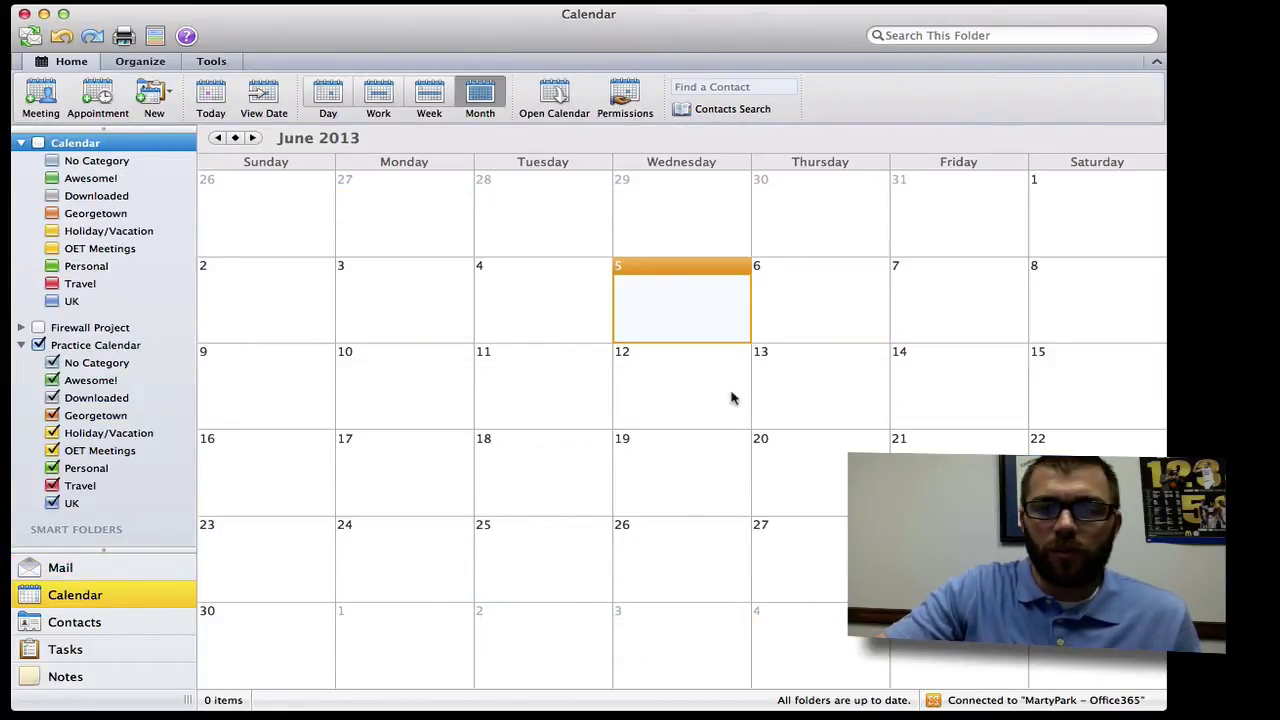
Start a new meeting invitation for Friday, June 7, 2013.
double_click(983, 318)
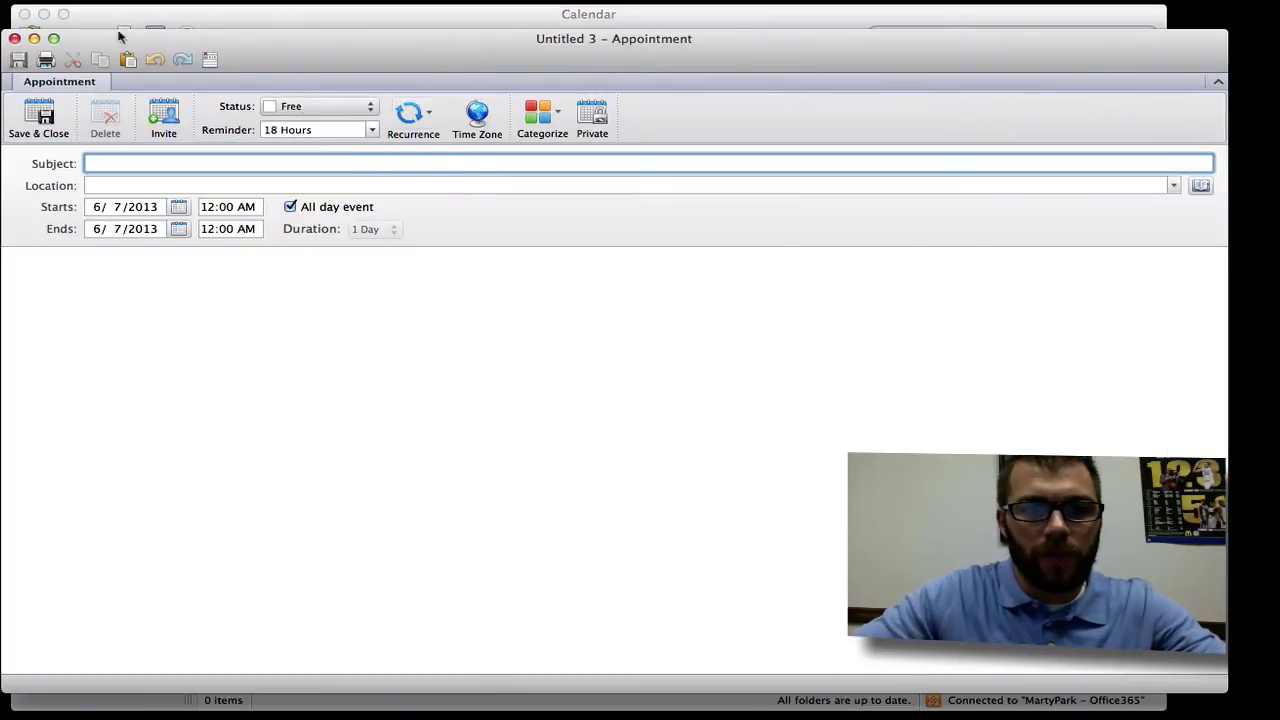
left_click(14, 38)
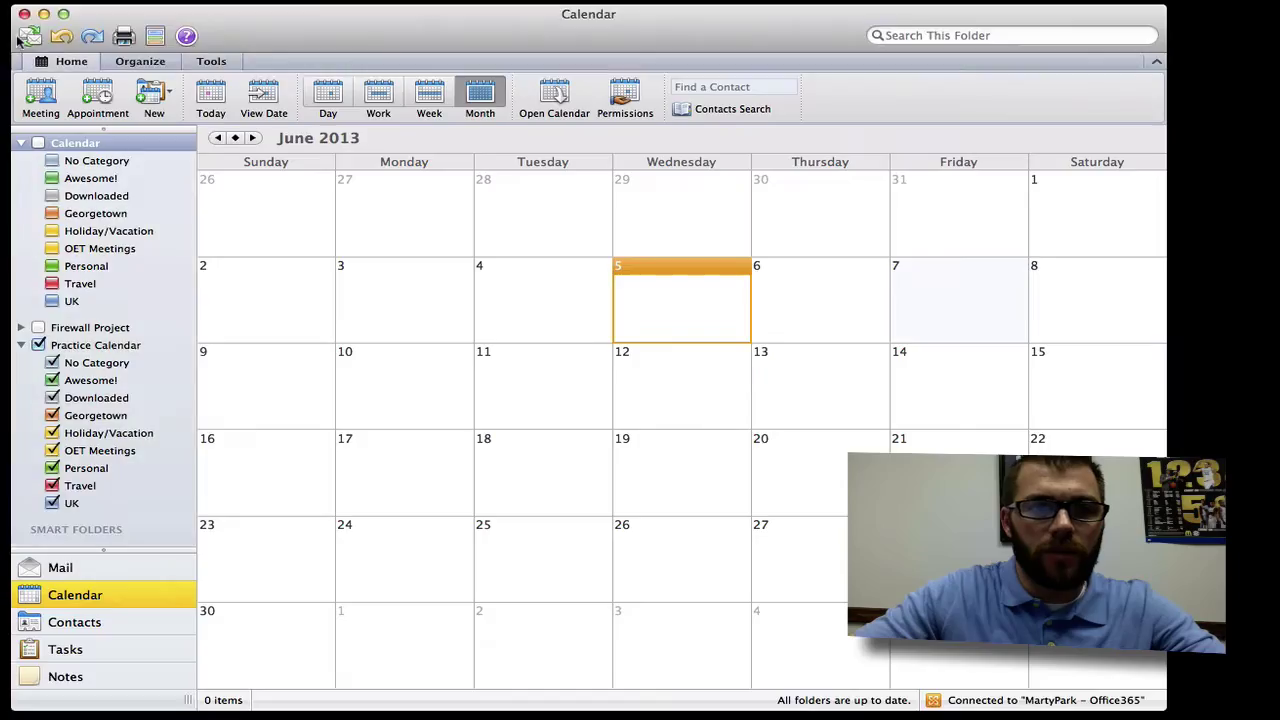
left_click(42, 92)
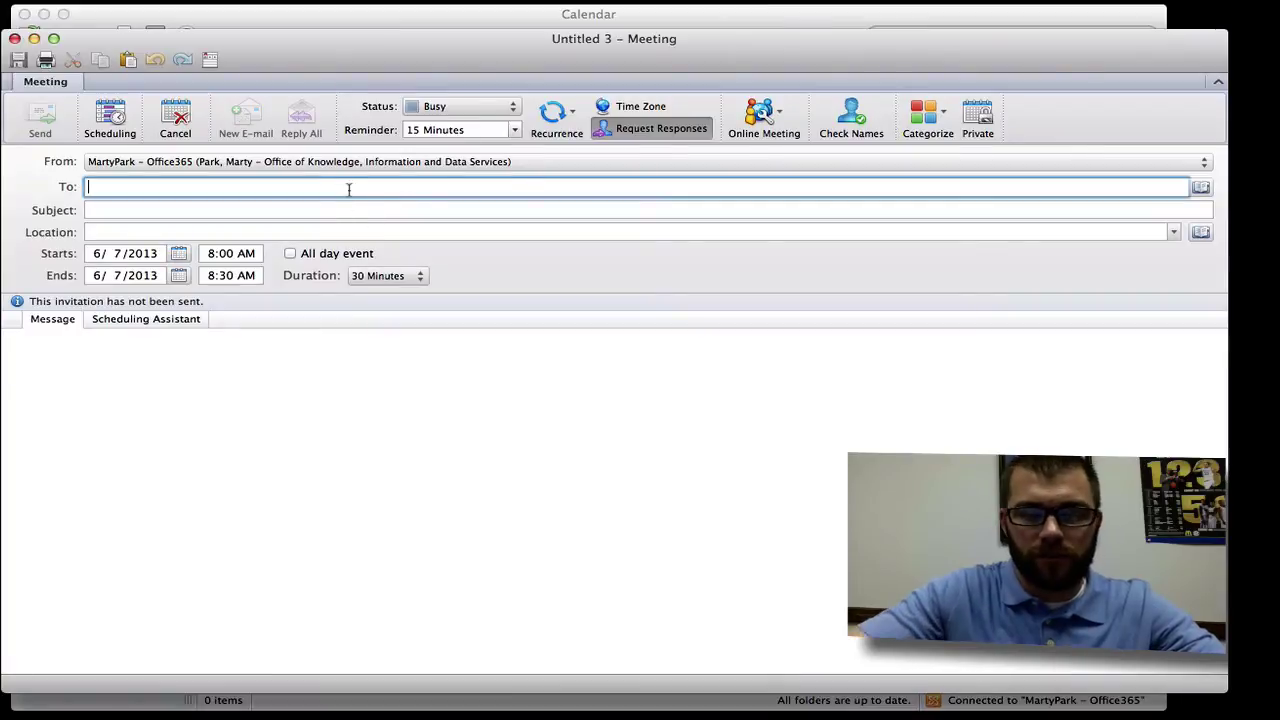
type("ONlin")
key("BackSpace")
key("BackSpace")
key("BackSpace")
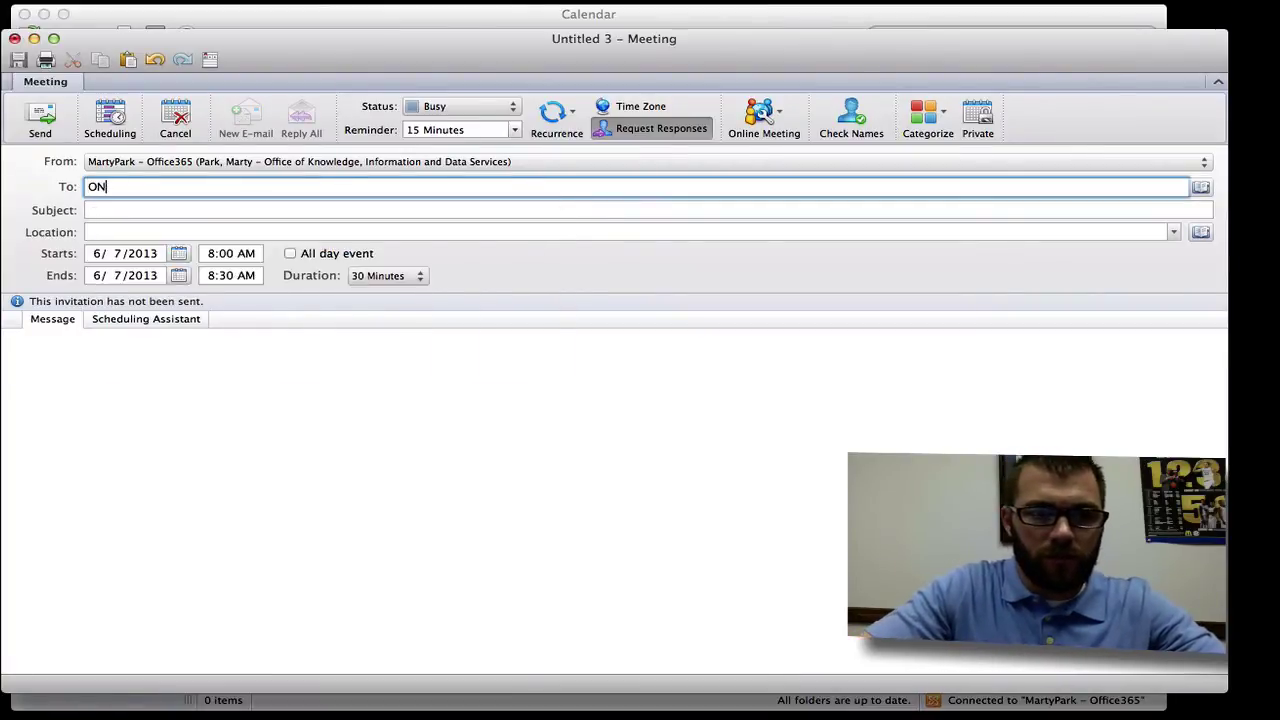
key("BackSpace")
key("BackSpace")
type("Practice L")
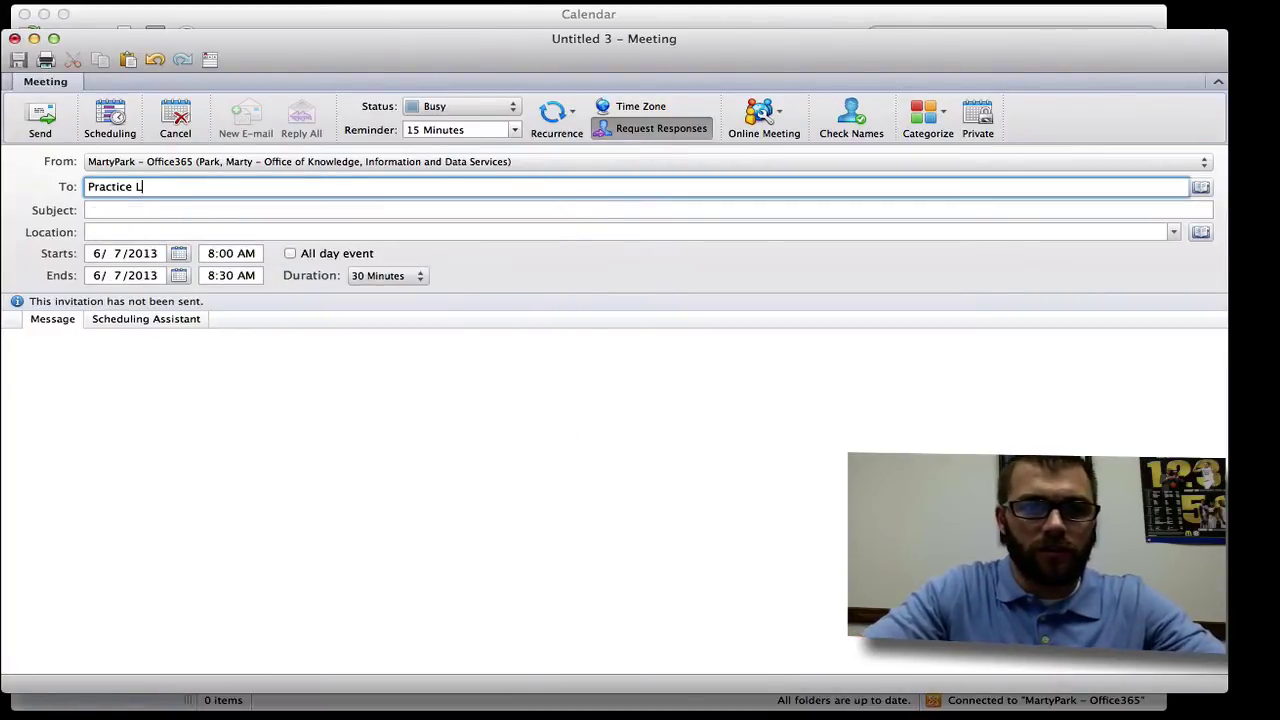
type("earning")
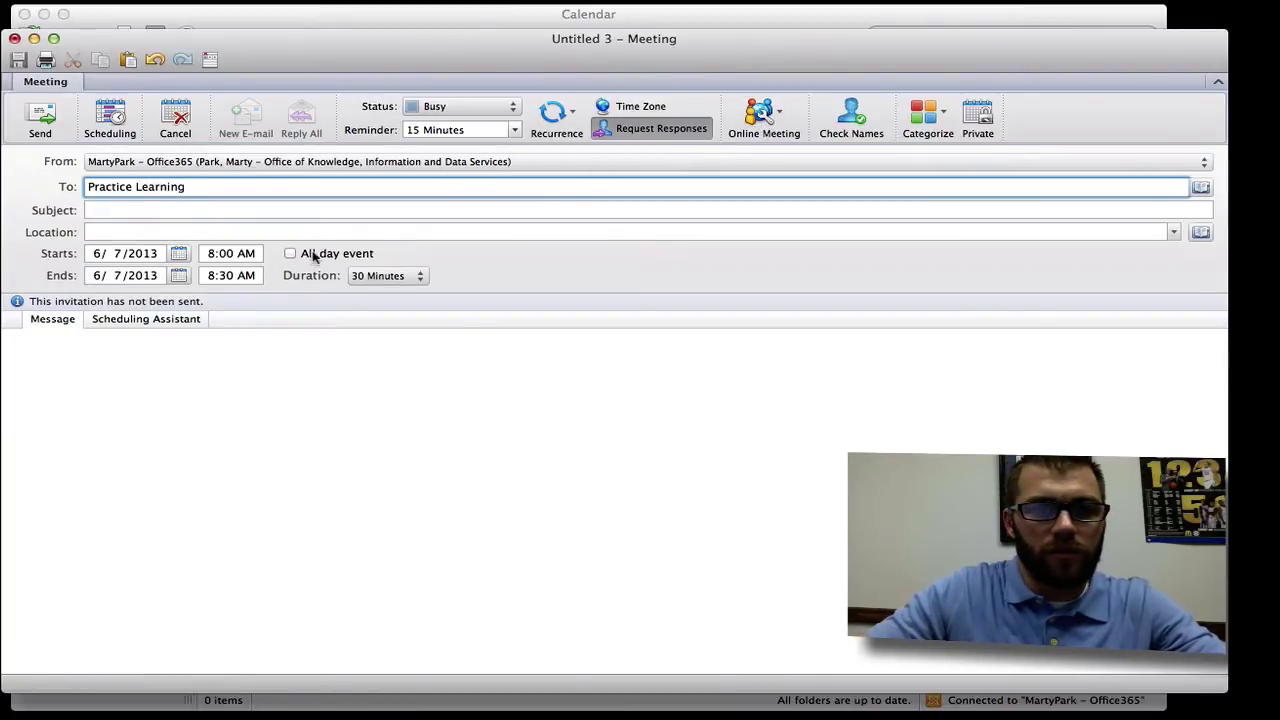
Make the meeting an all-day event and set its location to "ONline".
left_click(291, 254)
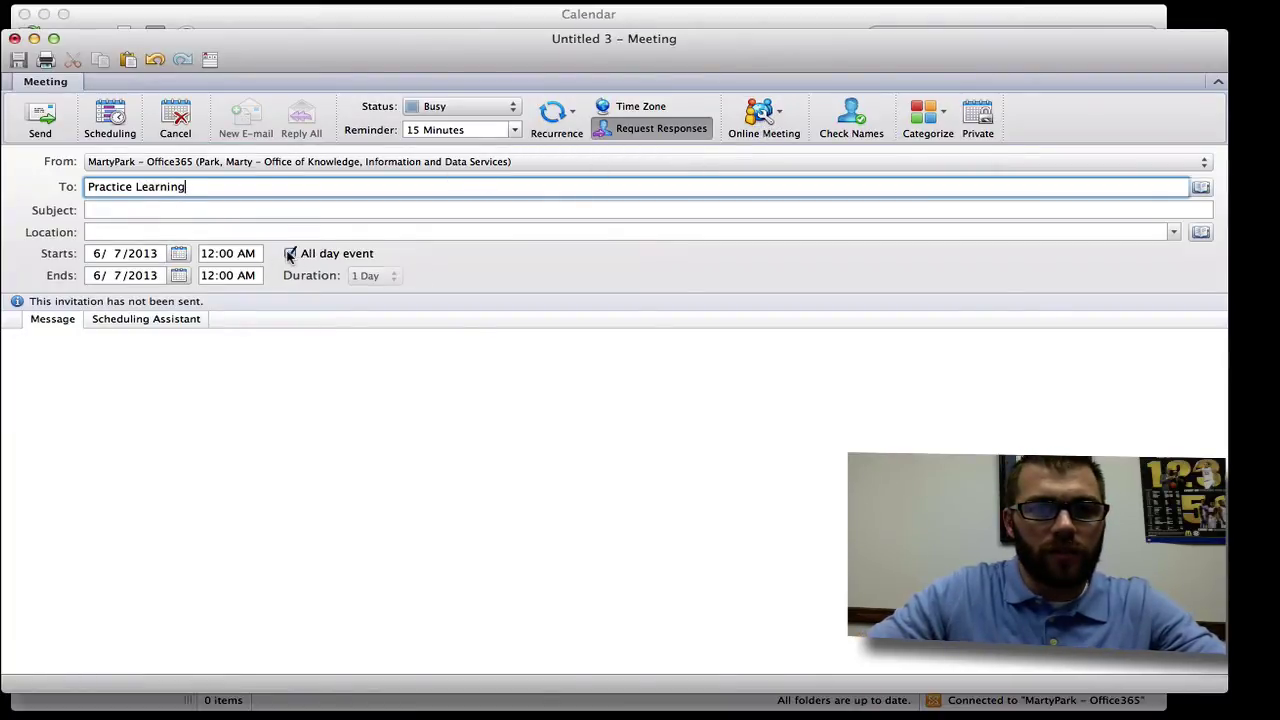
left_click(111, 229)
type("ONline")
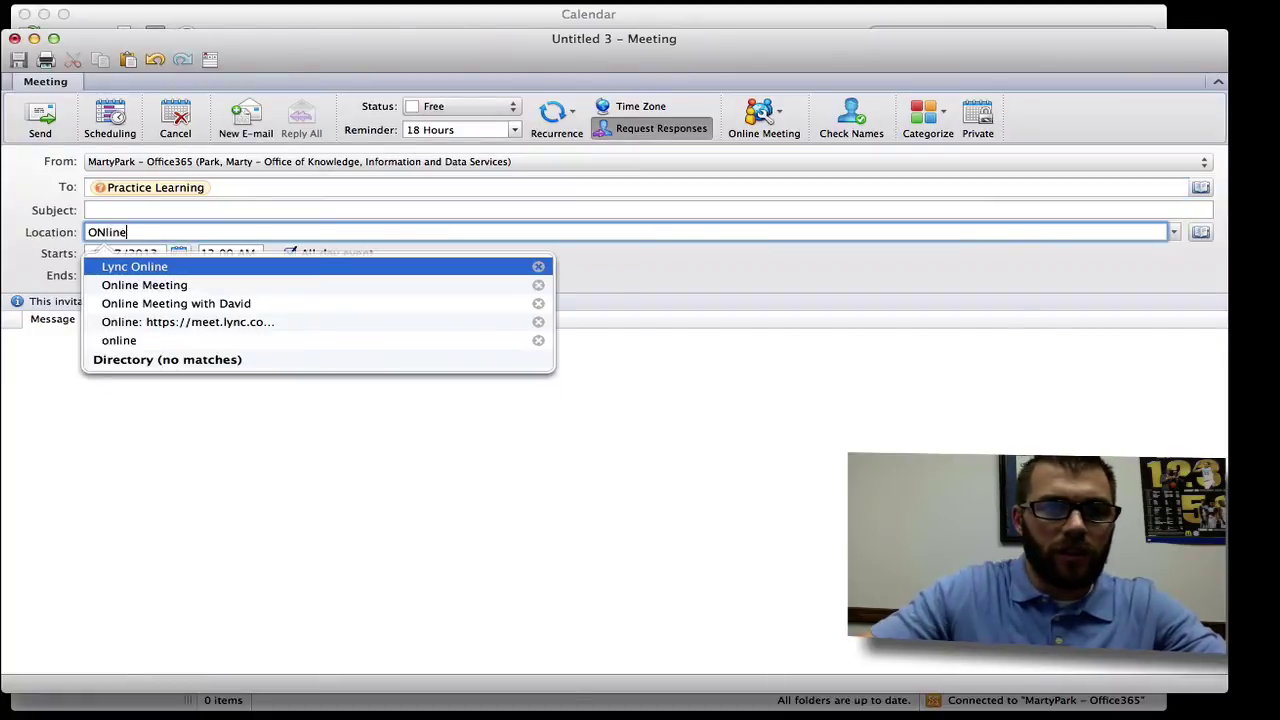
Replace the "Practice Learning" recipient with the organizer's own work contact.
left_click(157, 193)
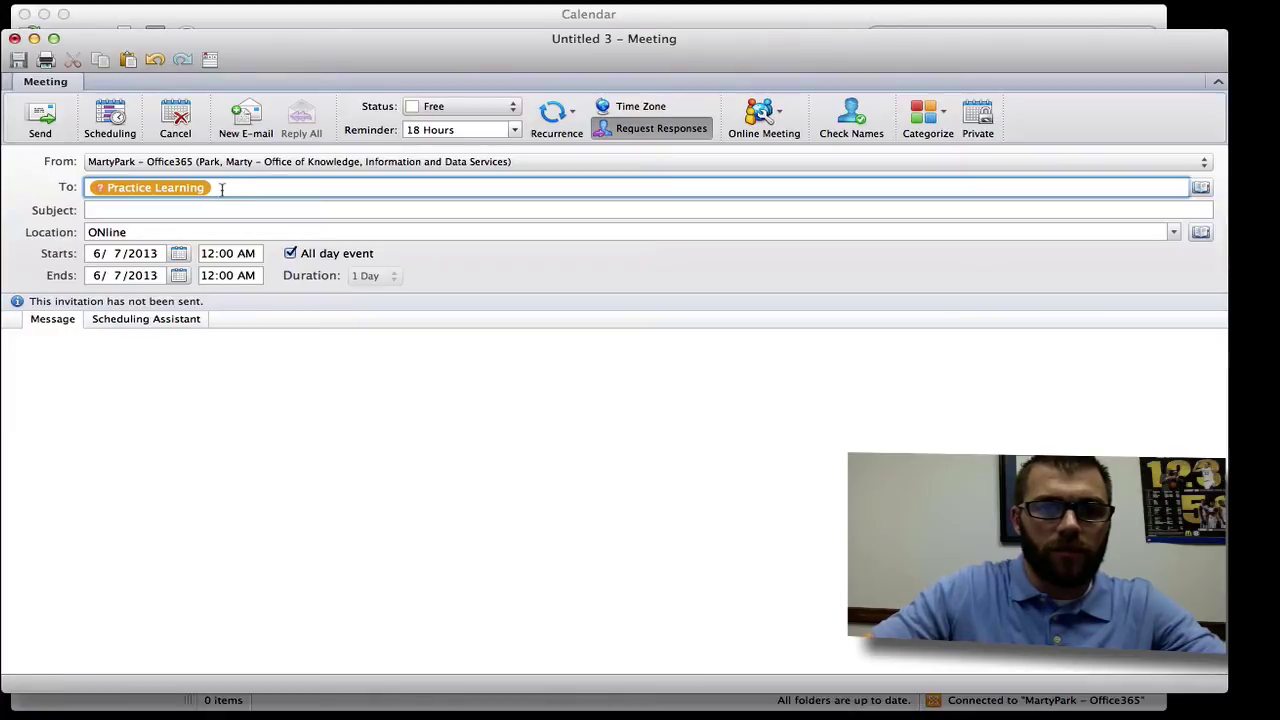
key("BackSpace")
type("marty")
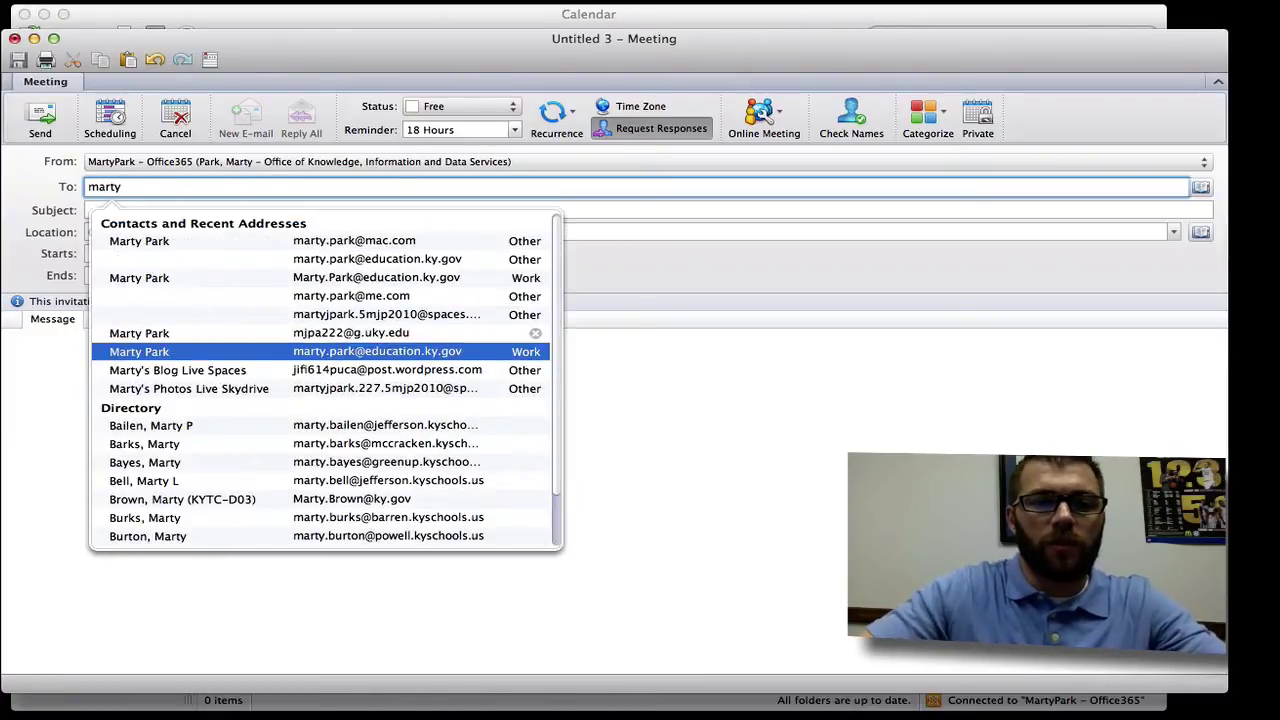
key("Tab")
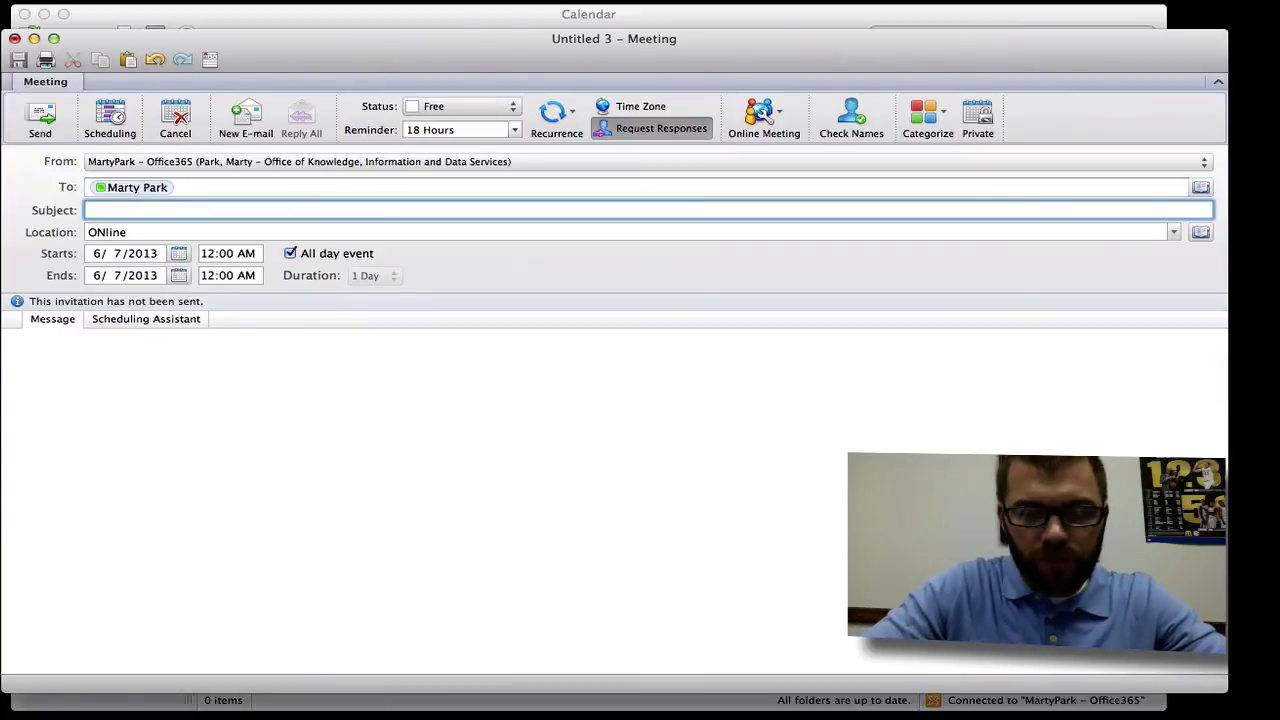
type("Online")
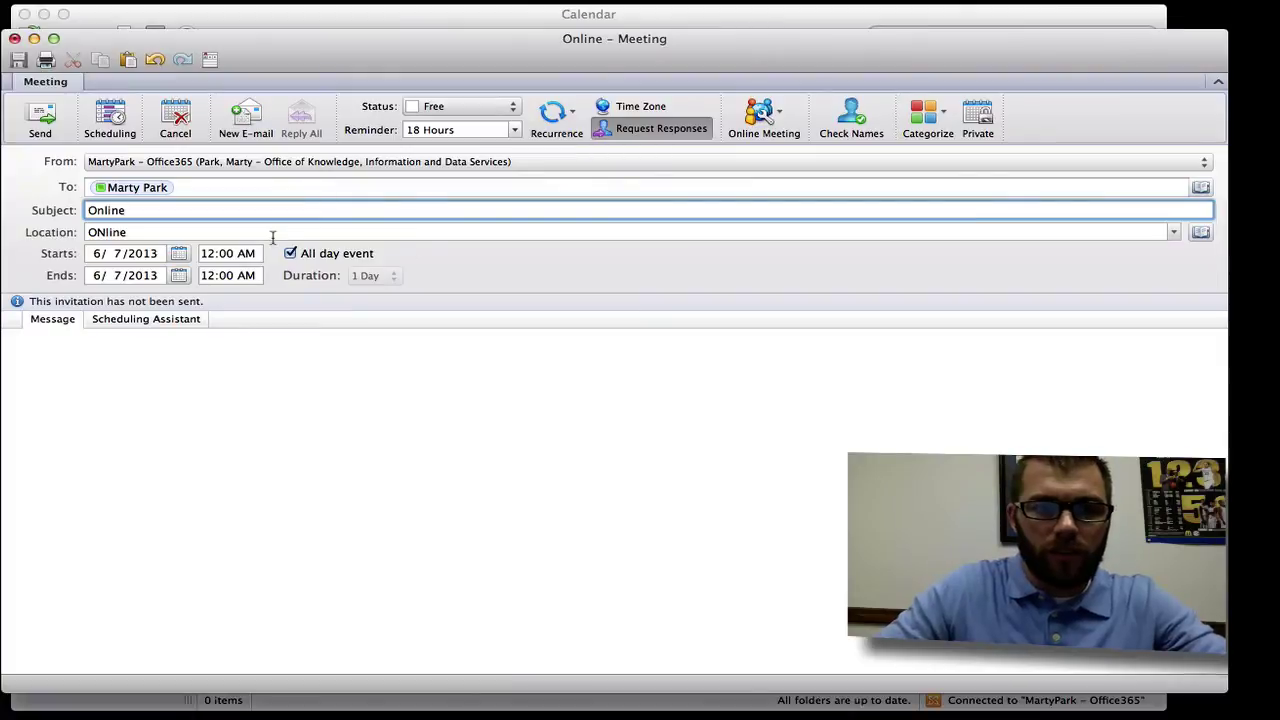
key("BackSpace")
key("BackSpace")
key("BackSpace")
key("BackSpace")
key("BackSpace")
key("BackSpace")
Set the meeting subject to "Practice Learning" and add an online meeting to the invitation.
type("Pra")
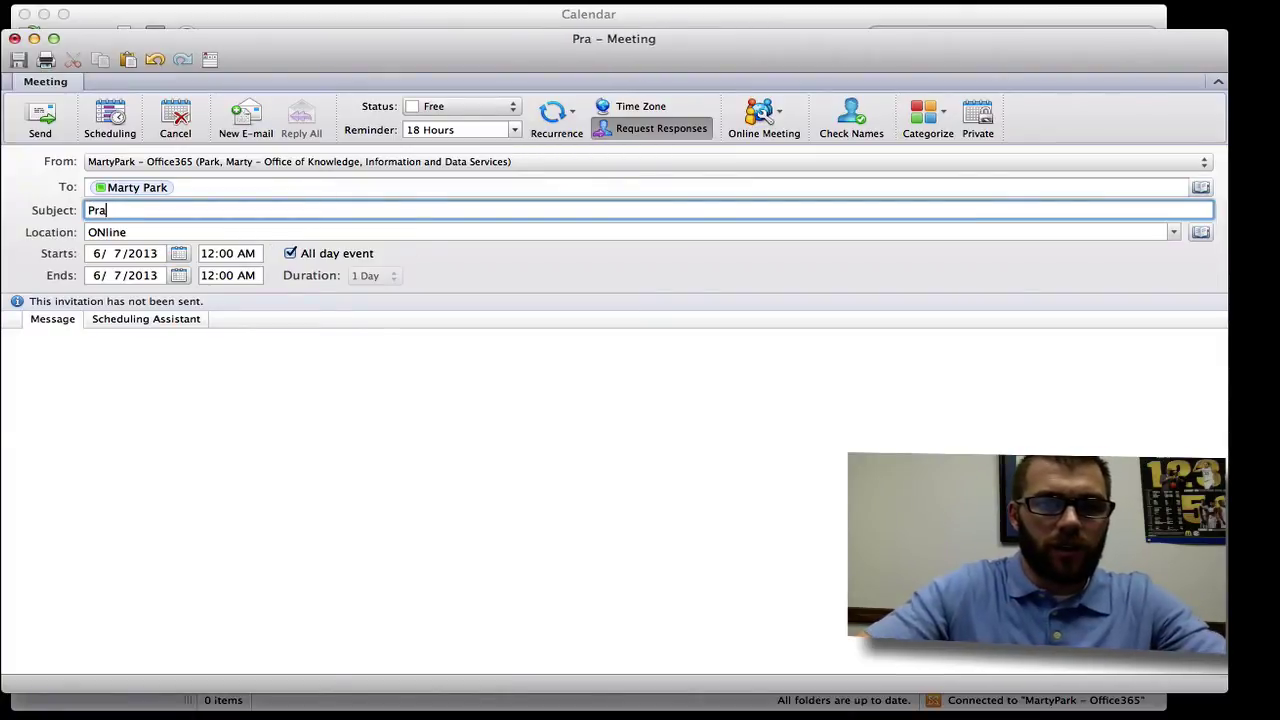
type("ctice Learning")
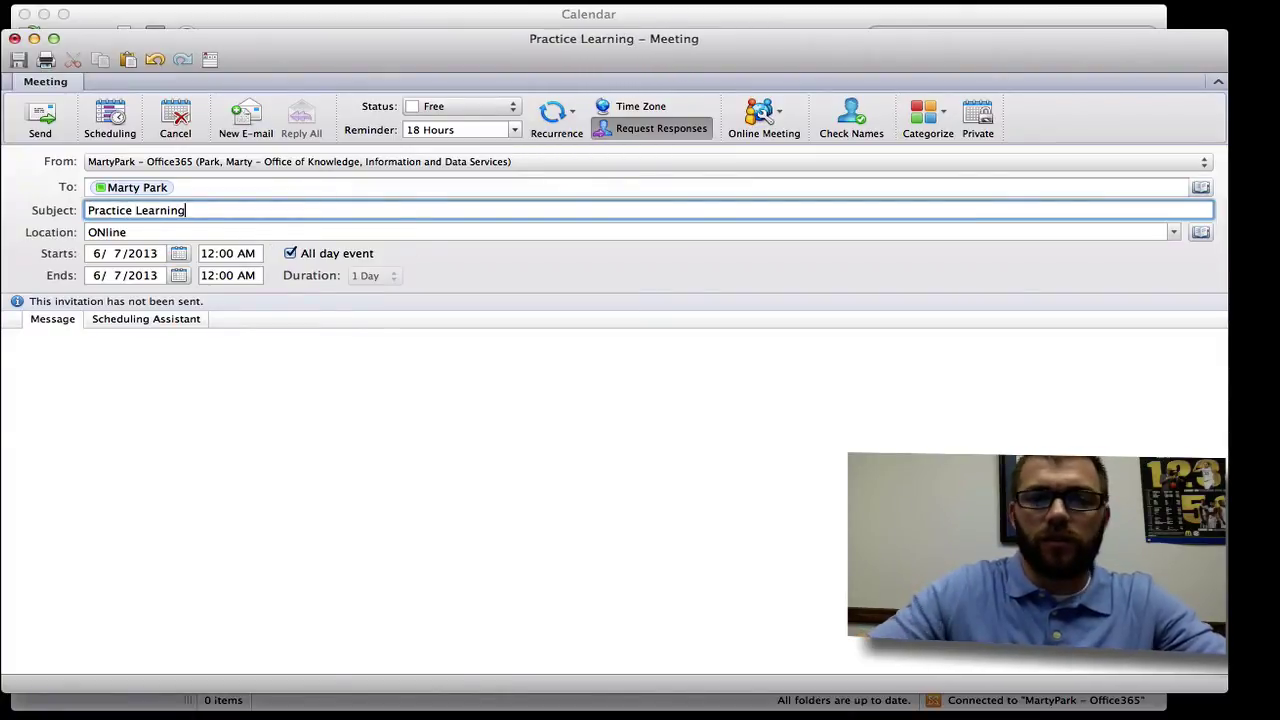
left_click(764, 114)
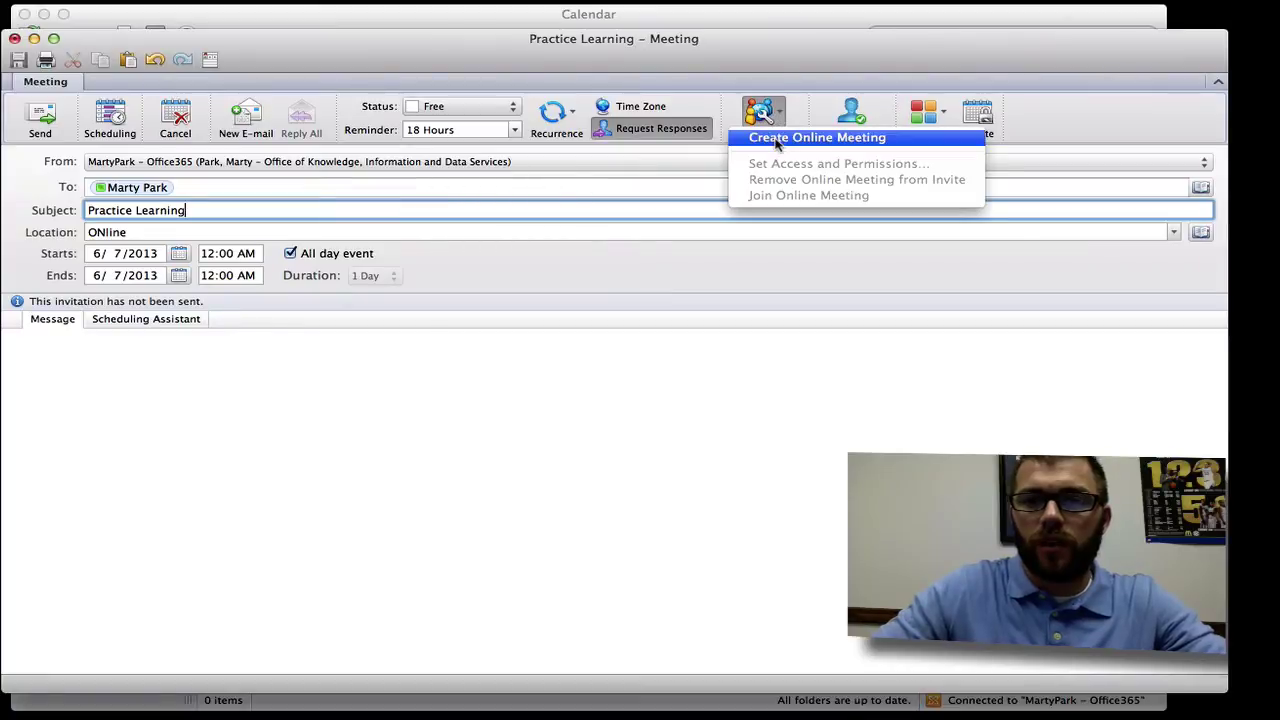
left_click(775, 134)
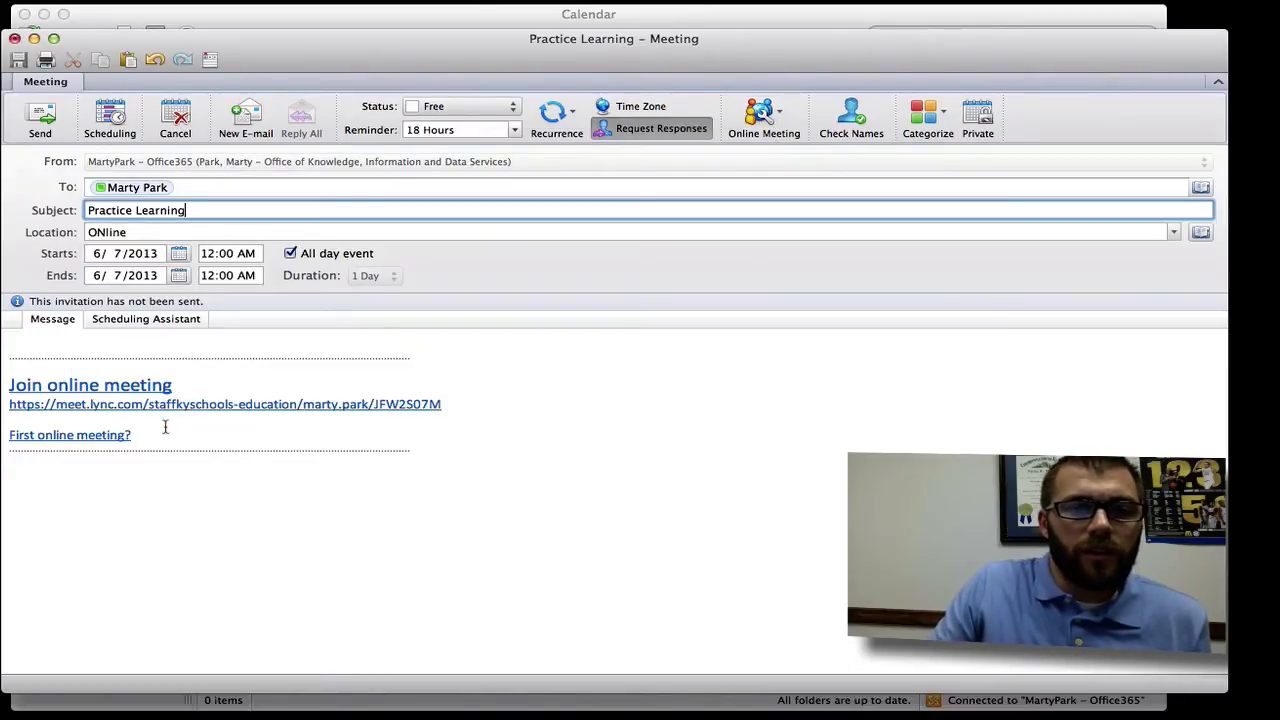
Copy the online meeting link from the invitation and switch to the untitled text document listing the groups.
left_click_drag(450, 404, 8, 401)
key("super+c")
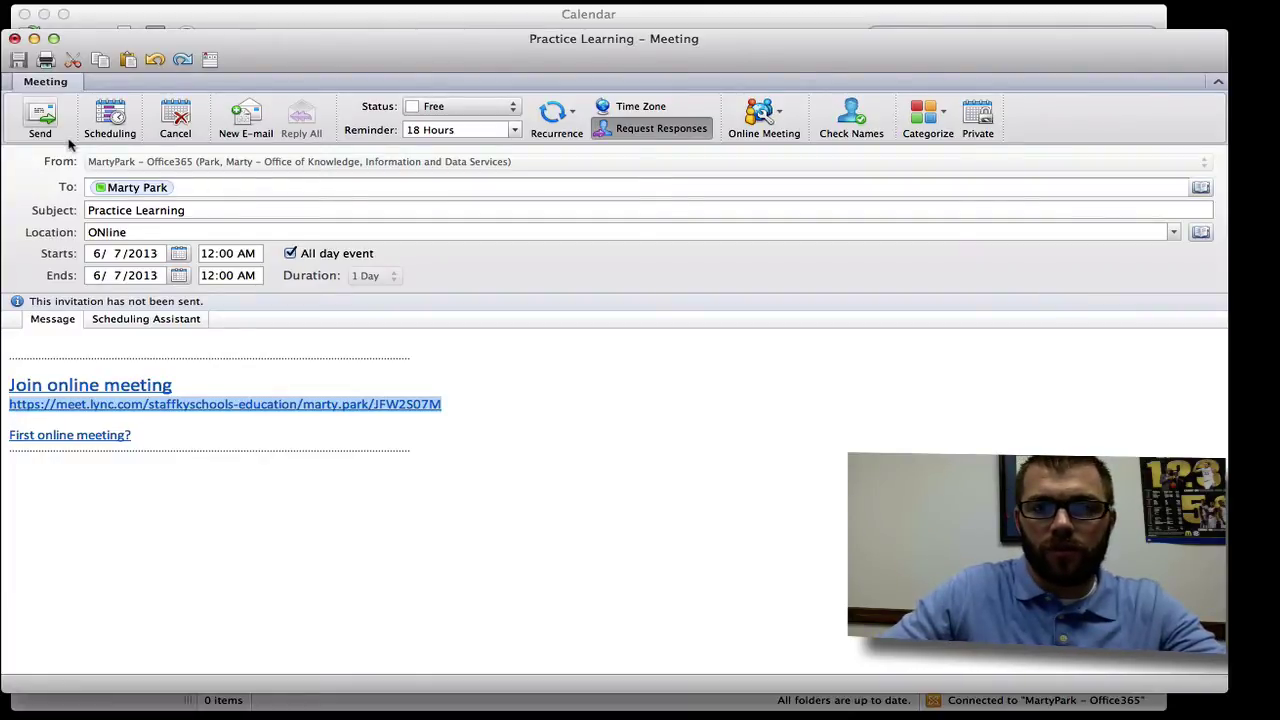
key("ctrl+Up")
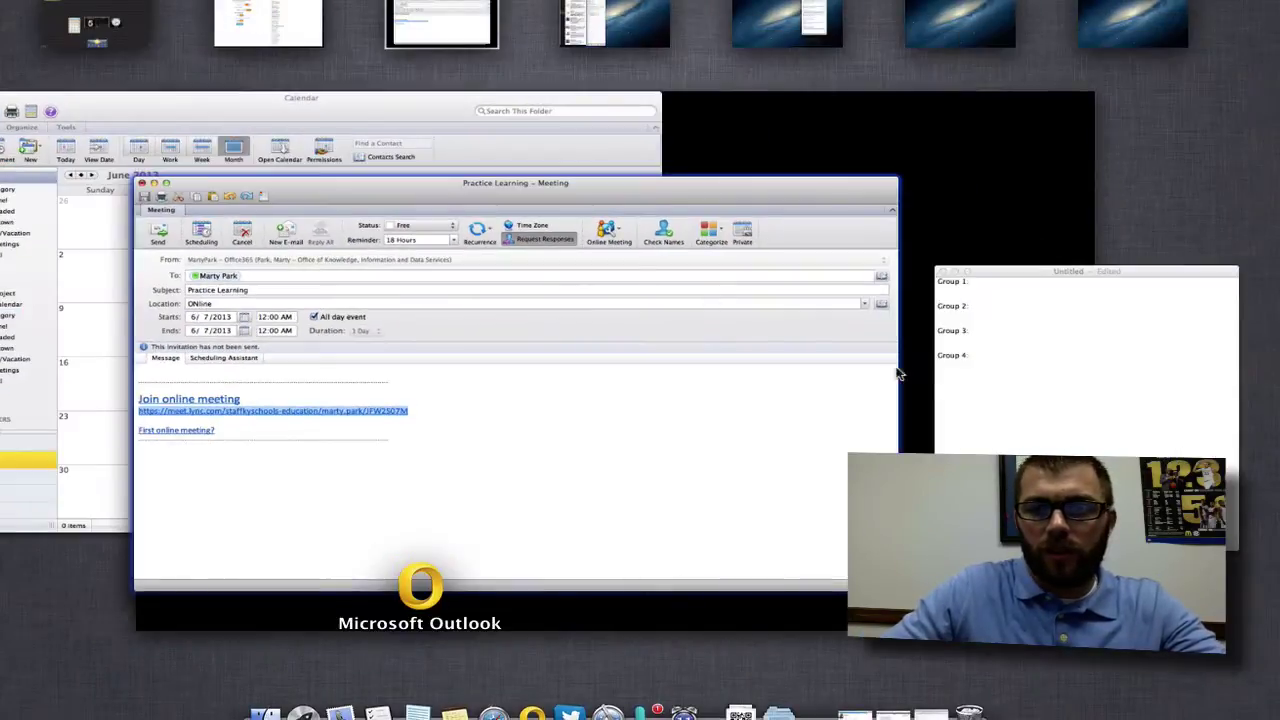
left_click(1005, 367)
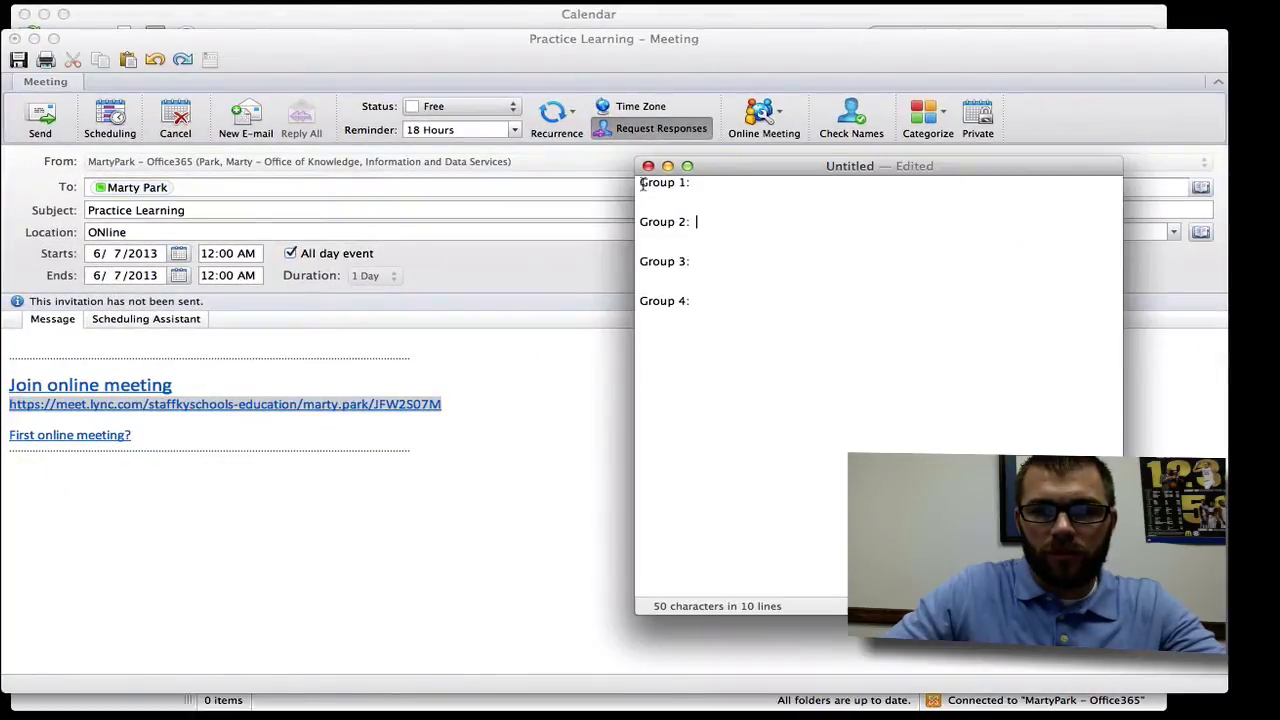
Add a "Full Group:" line above Group 1 in the text document and paste the meeting link after it.
key("Return")
key("Return")
key("Up")
key("Up")
type("F")
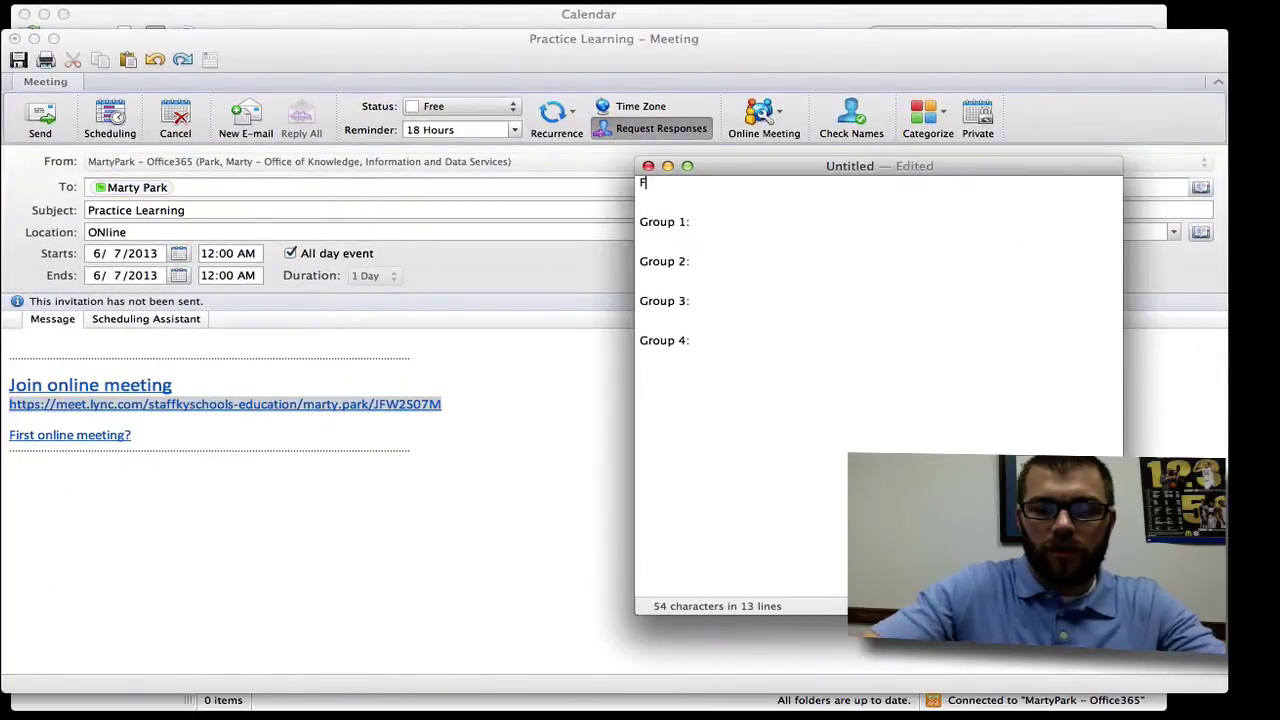
type("ull Group:")
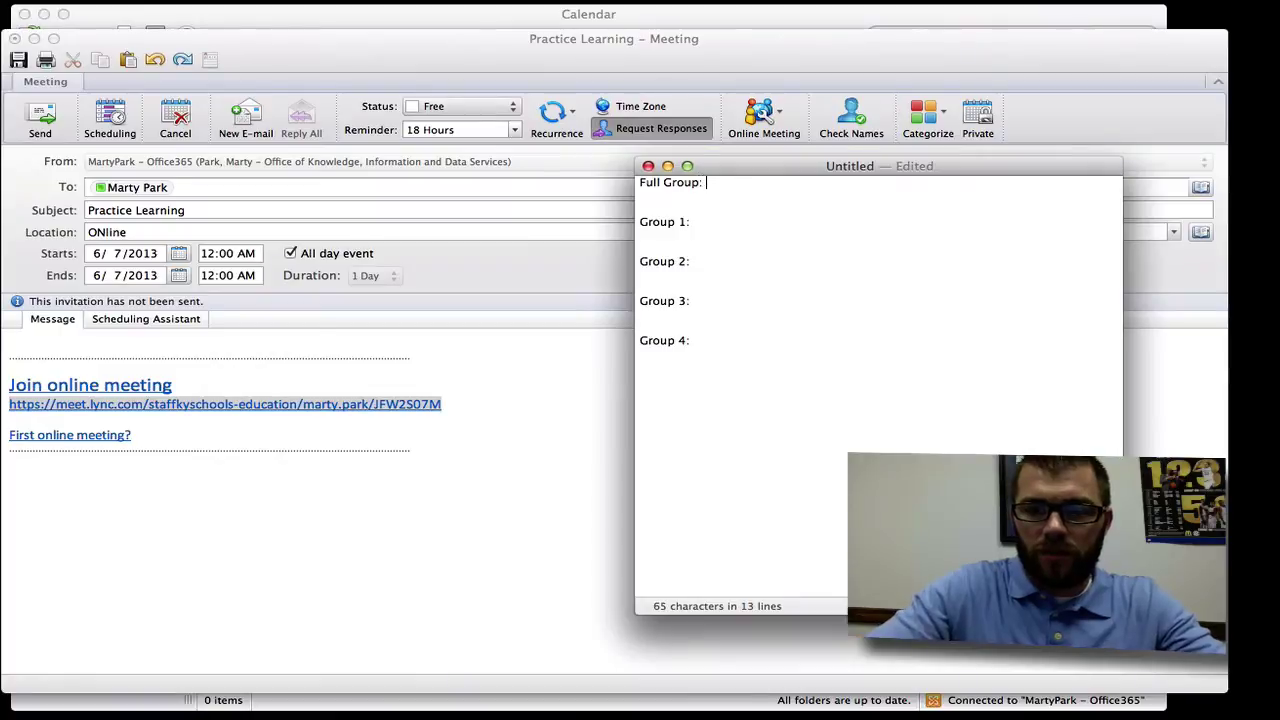
key("super+v")
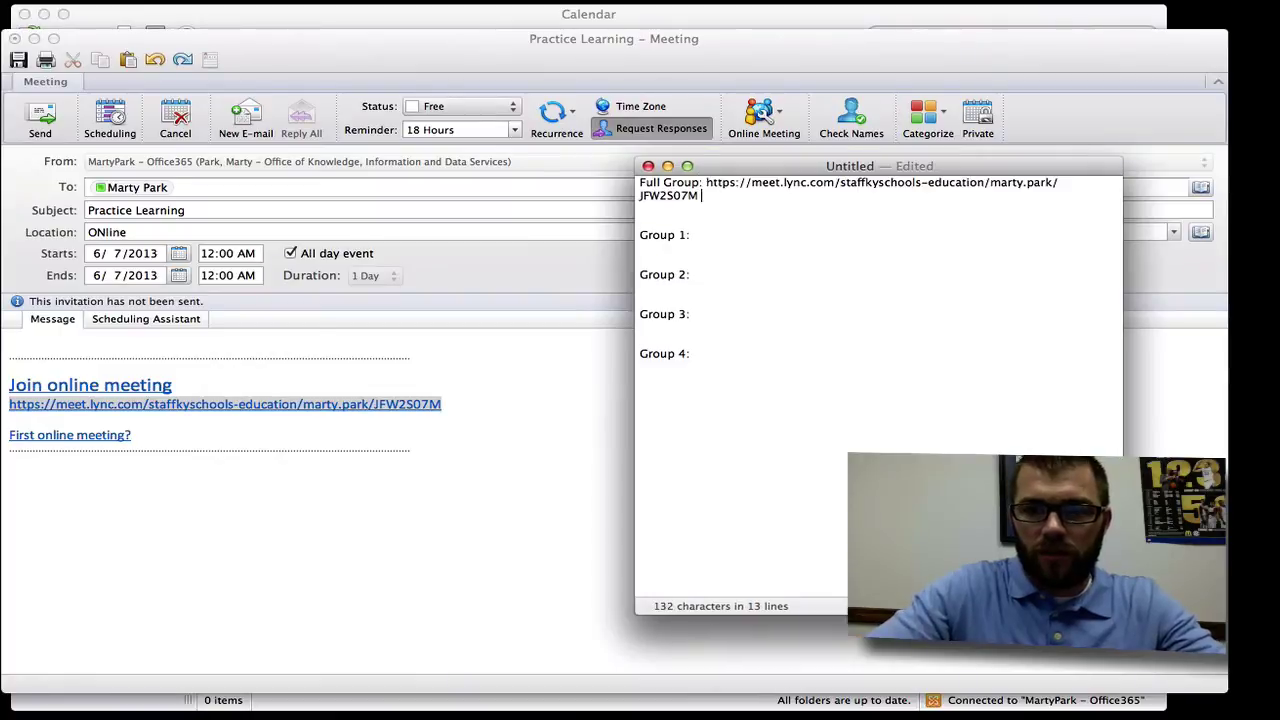
Return to the Practice Learning meeting, close it and send the invitation.
left_click(512, 390)
left_click(14, 38)
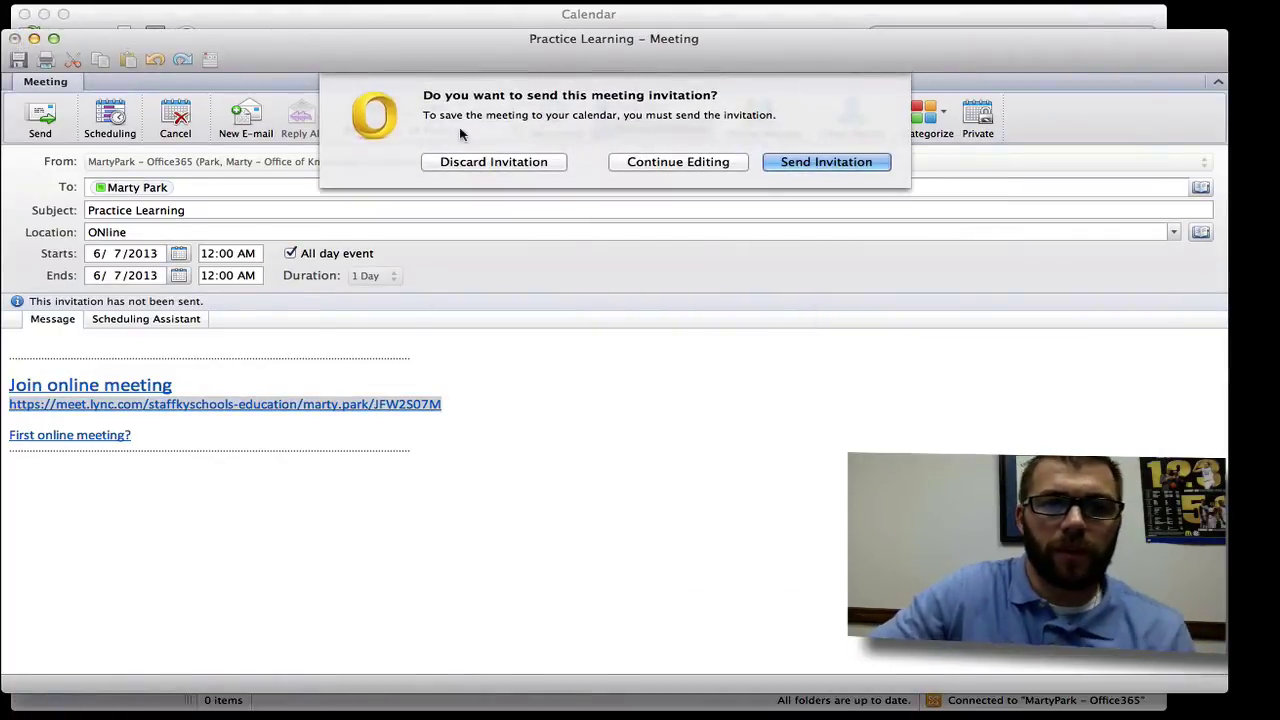
left_click(787, 162)
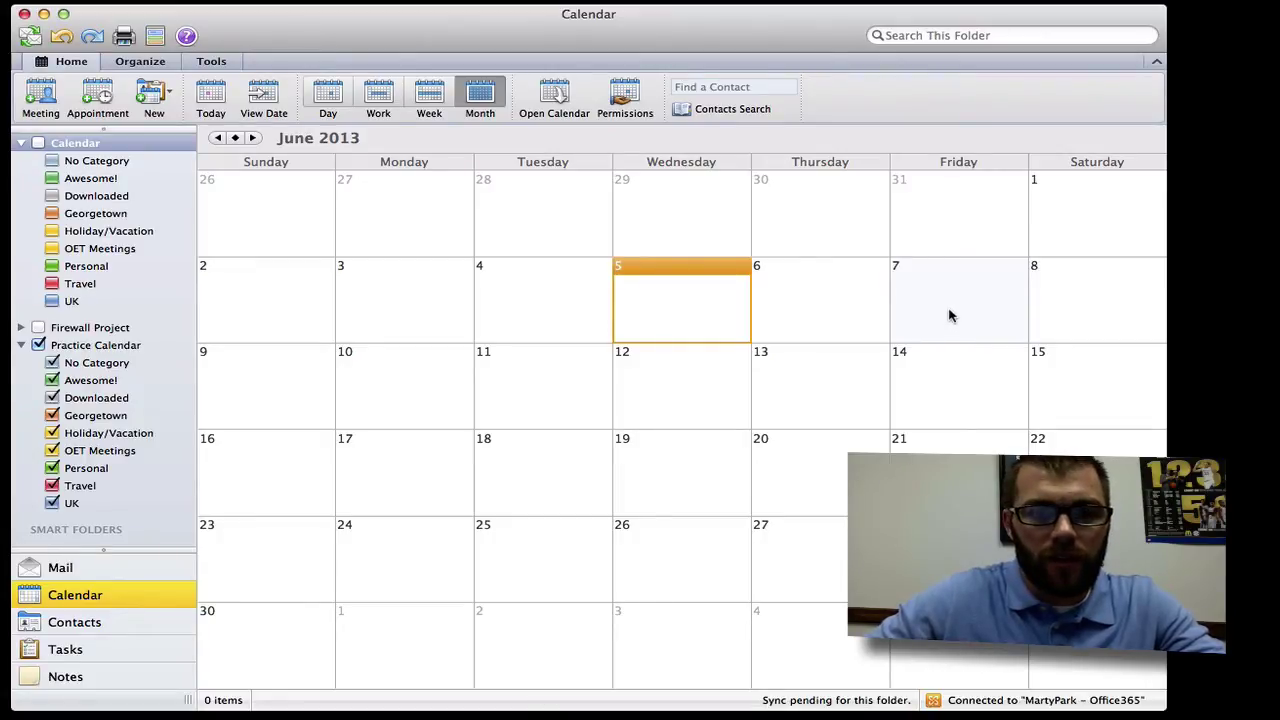
Start another meeting invitation for June 7 addressed to the organizer's own work contact.
left_click(40, 93)
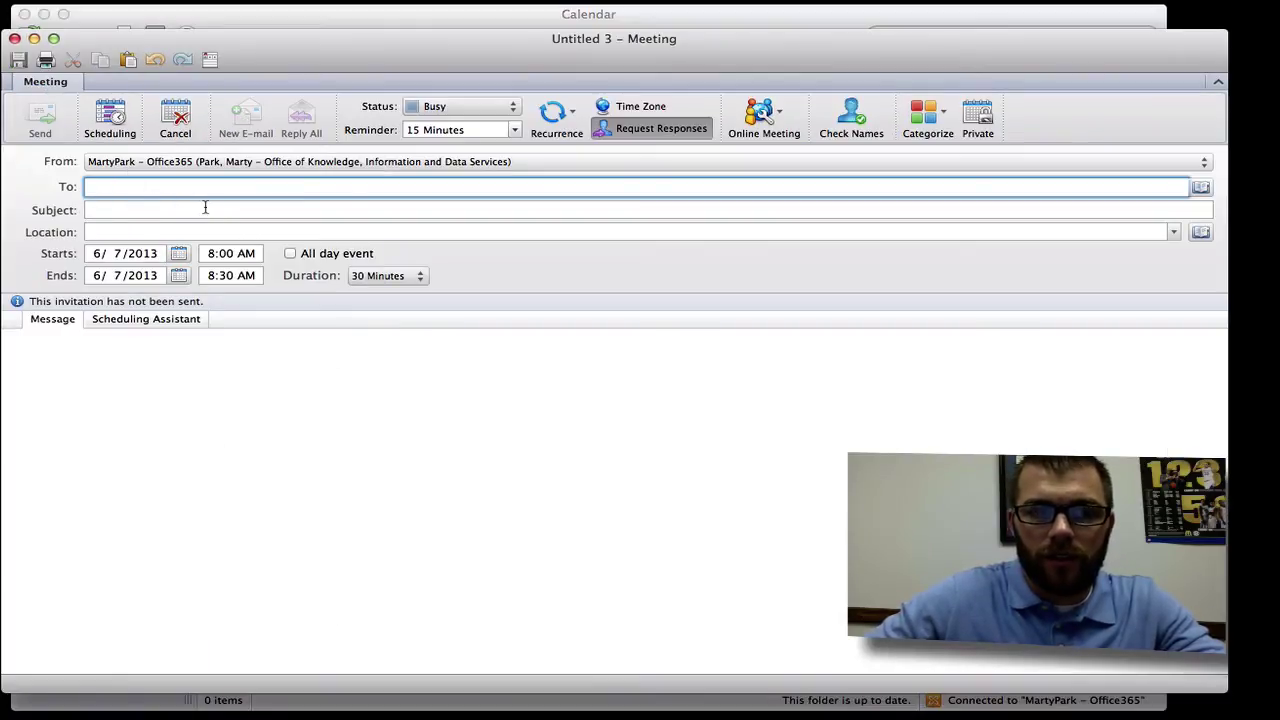
type("marty")
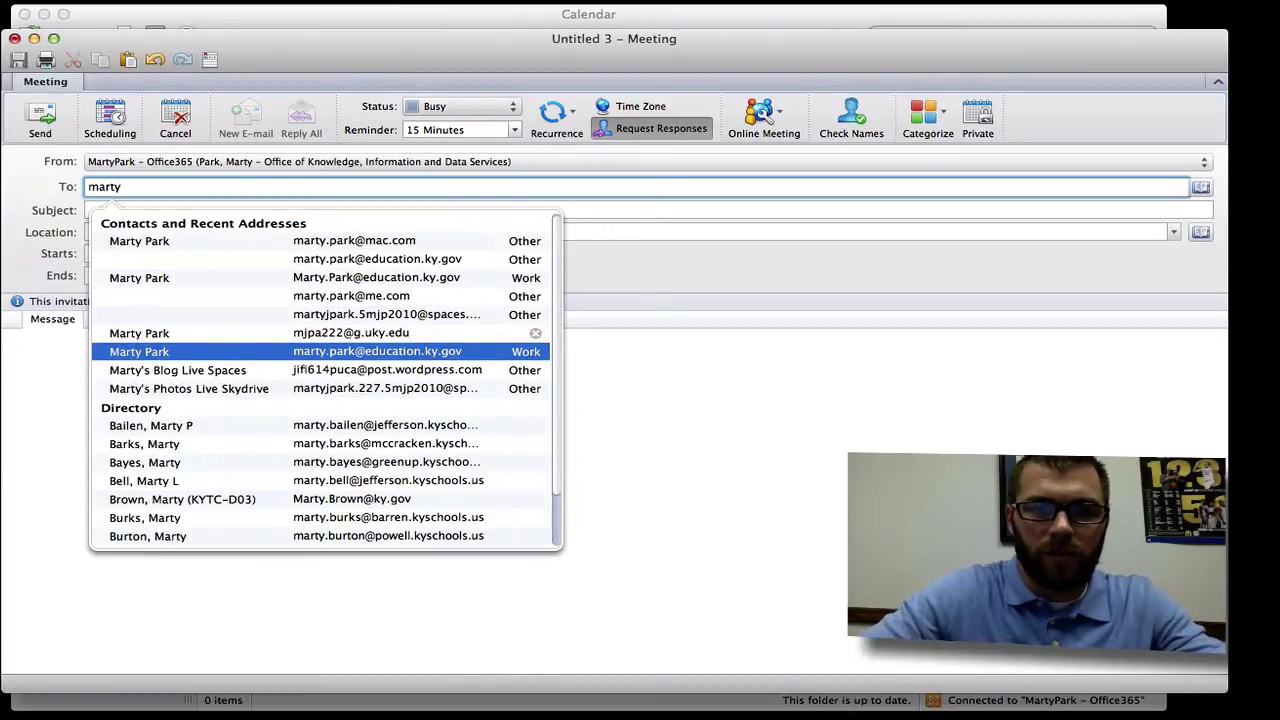
key("Return")
key("Tab")
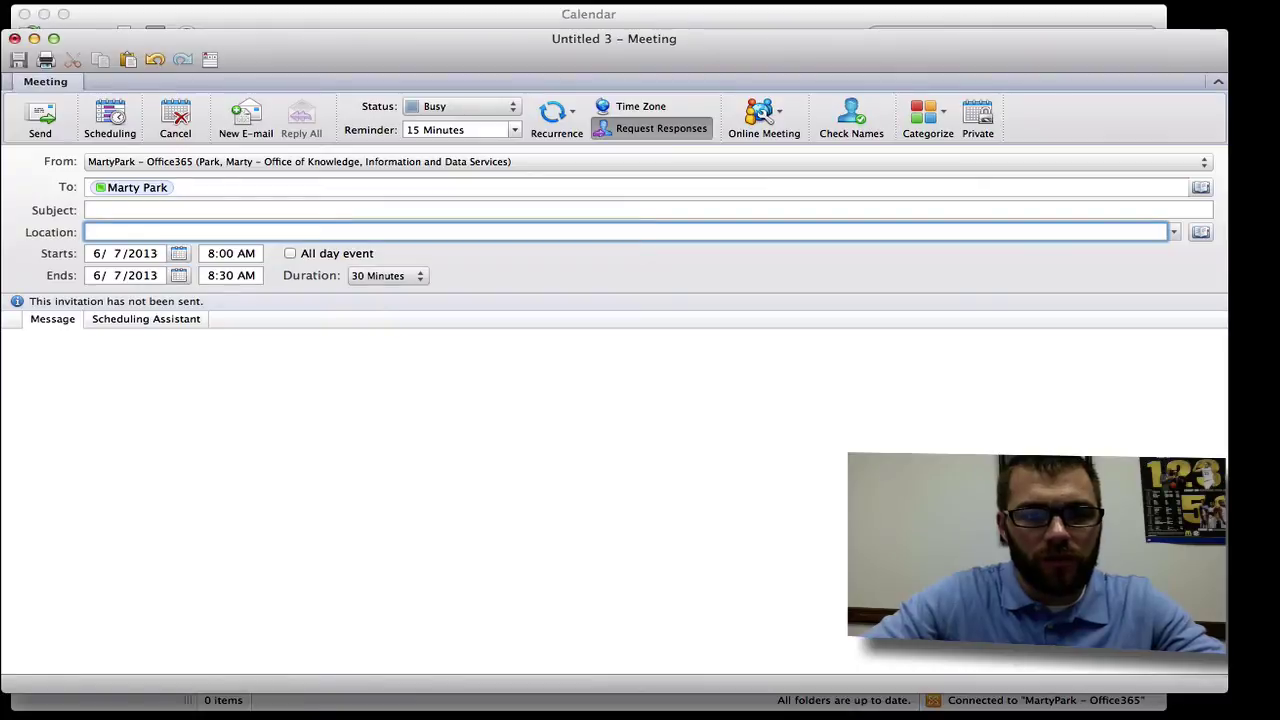
Set the new meeting's subject to "Group 1" and its location to "Online".
key("shift+Tab")
type("Group 1")
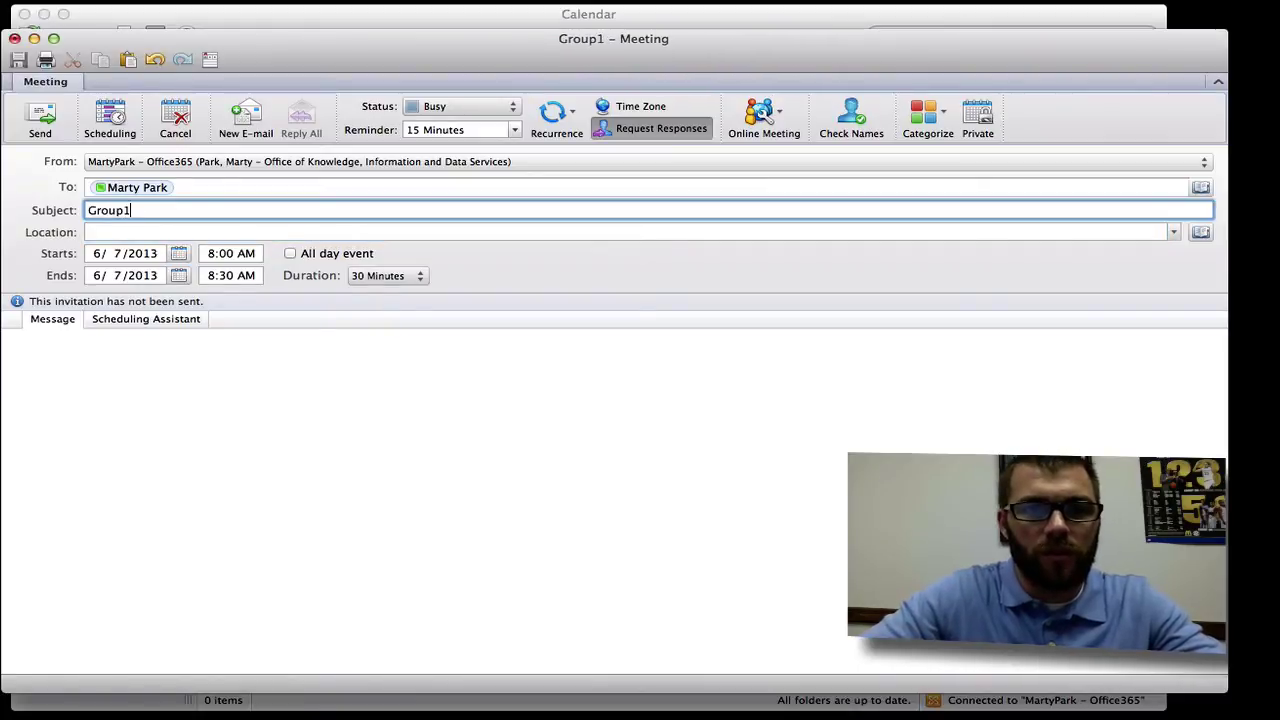
key("BackSpace")
type("1")
key("Tab")
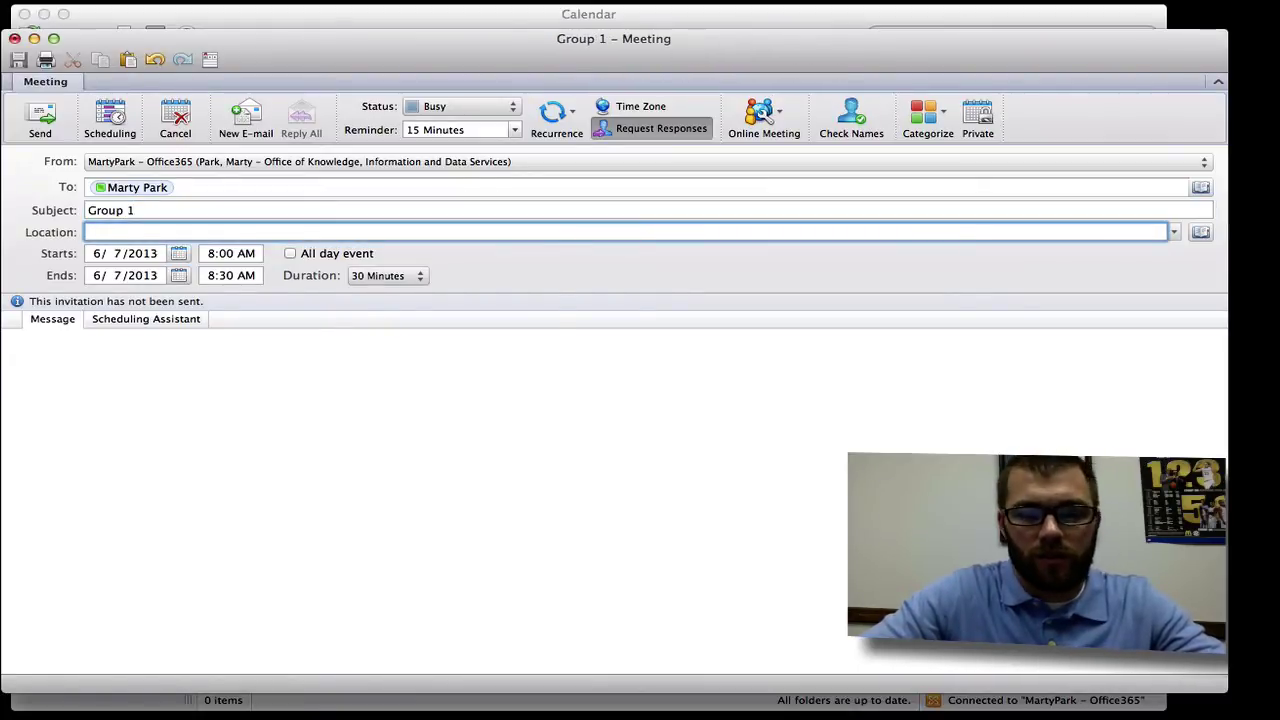
type("Online")
left_click(417, 547)
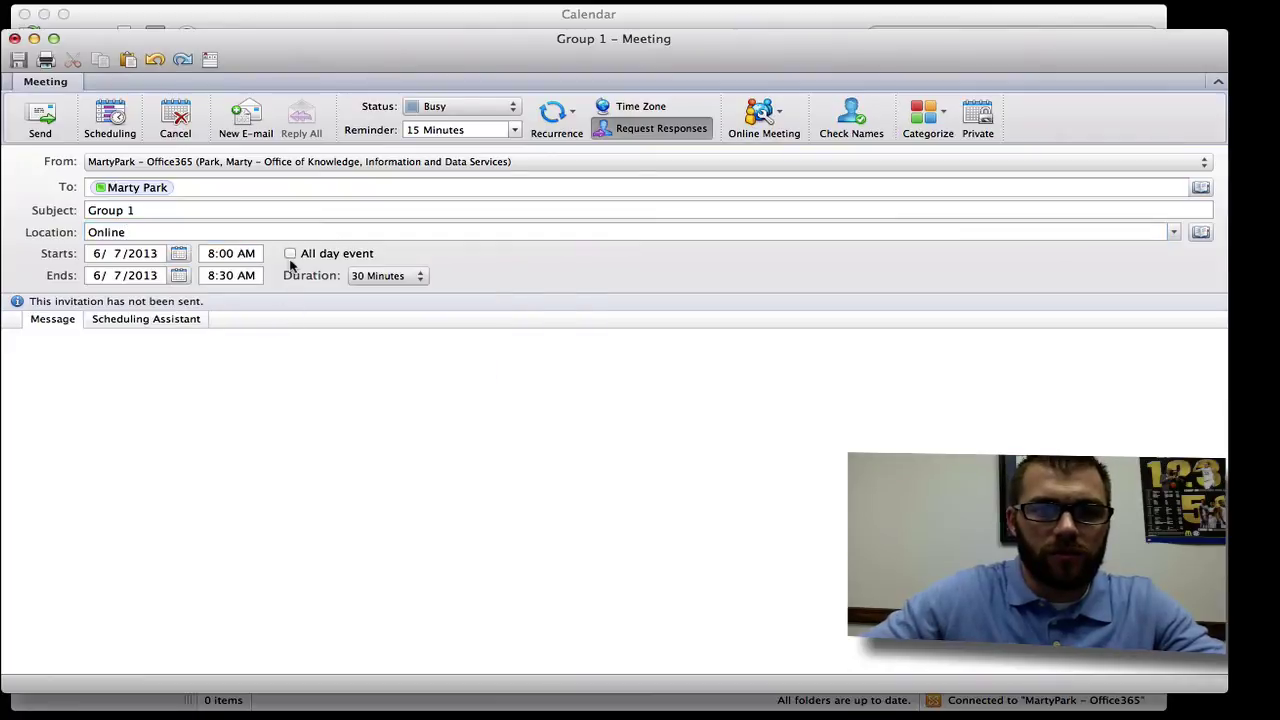
Add an online meeting to the Group 1 invitation and copy its meeting link.
left_click(764, 125)
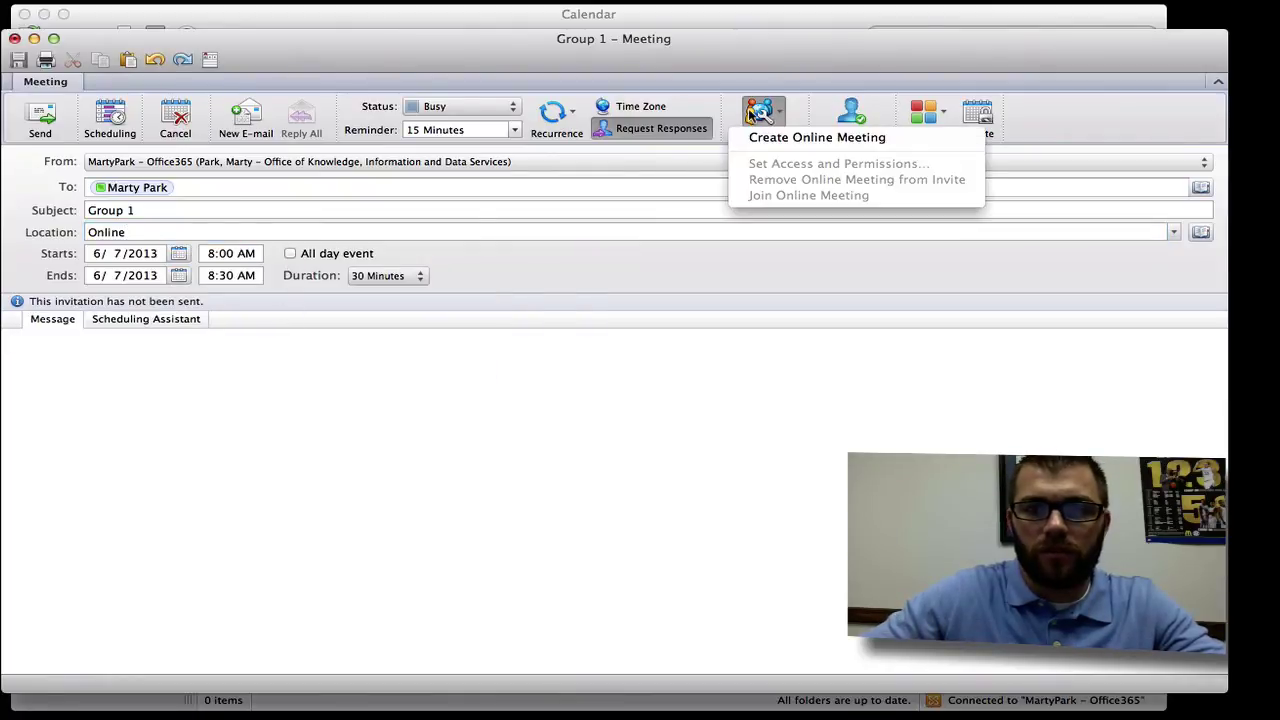
left_click(779, 140)
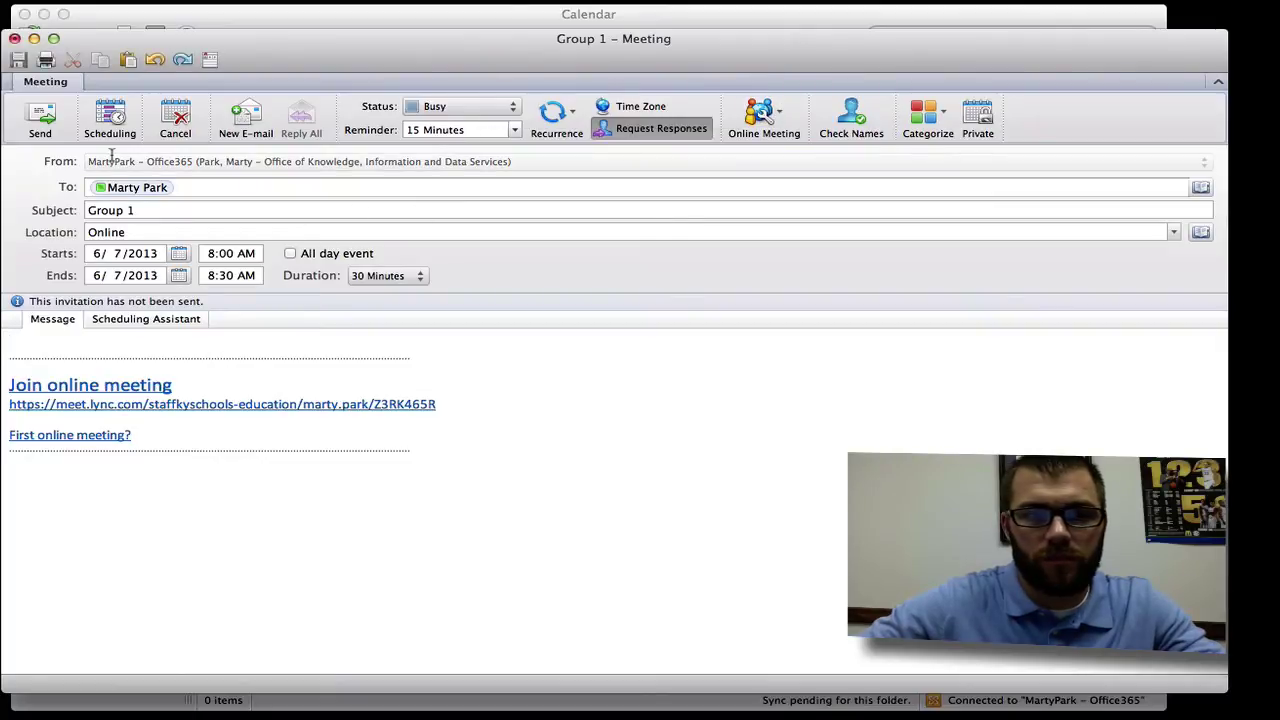
left_click_drag(440, 406, 8, 410)
key("super+c")
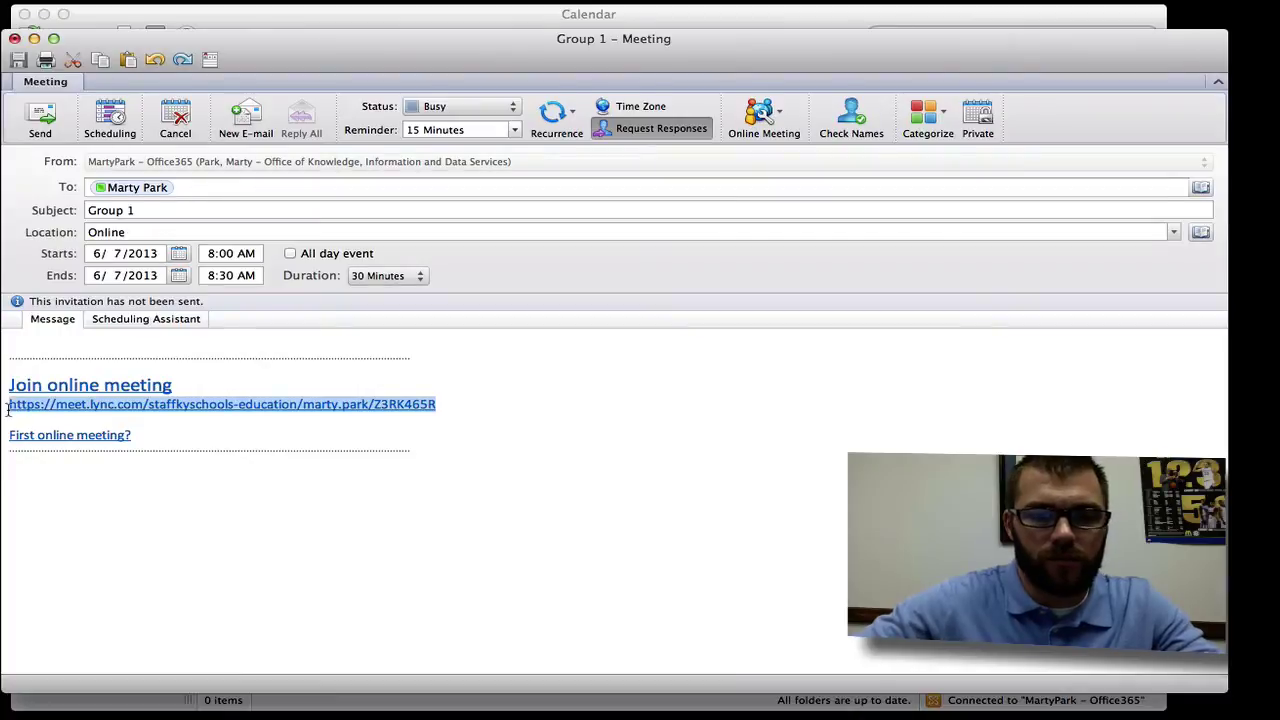
Switch to the text document, paste the meeting link beside "Group 1:" and widen the window so each link fits on one line.
key("ctrl+Up")
left_click(1052, 307)
left_click(754, 238)
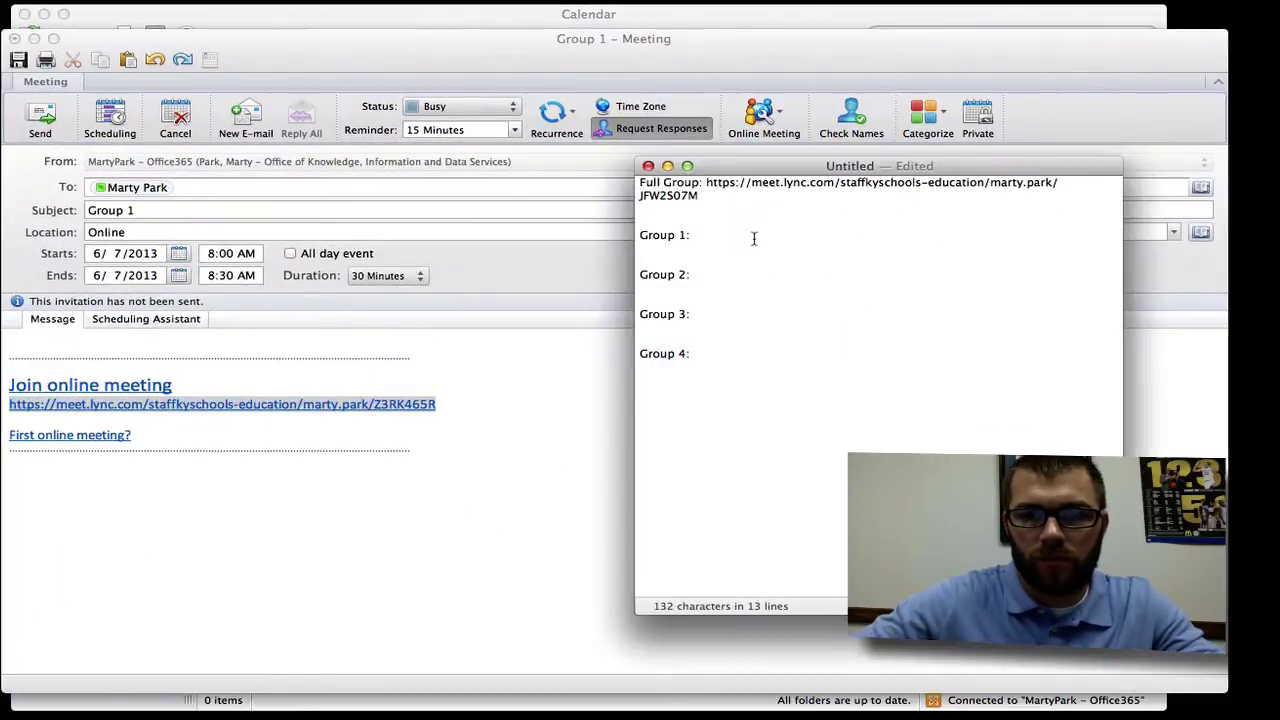
key("super+v")
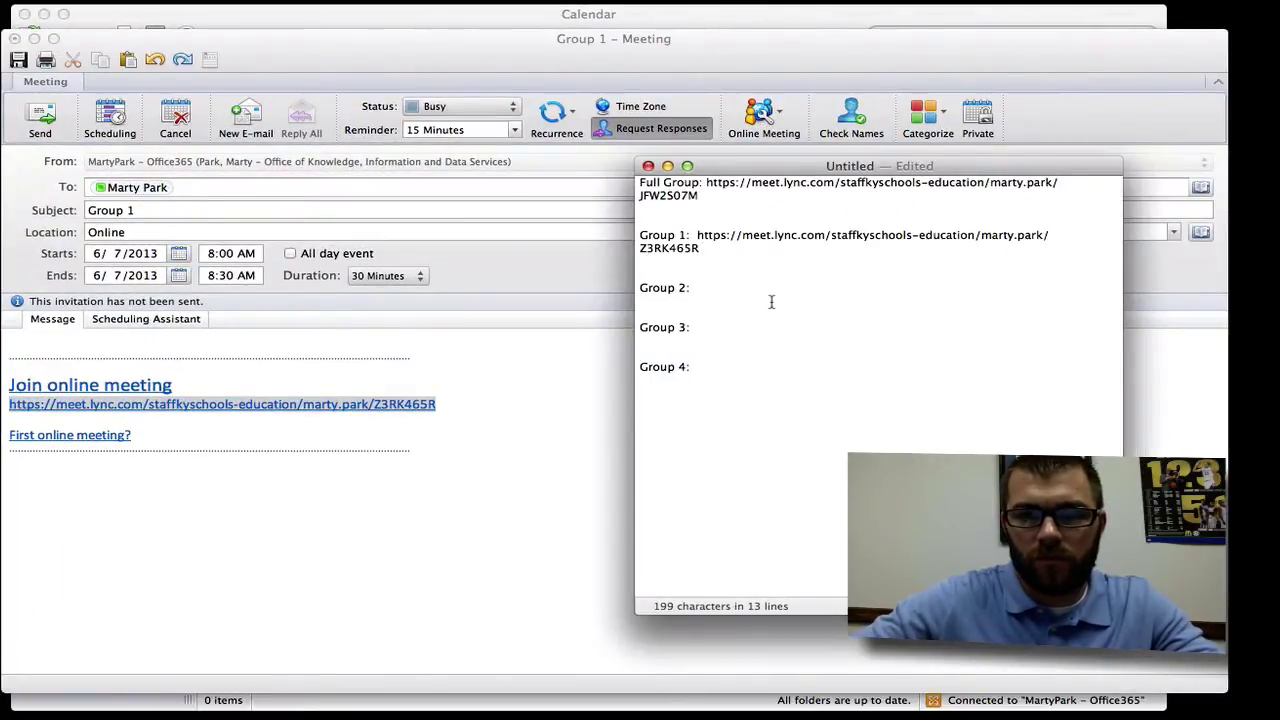
left_click_drag(1122, 294, 1230, 295)
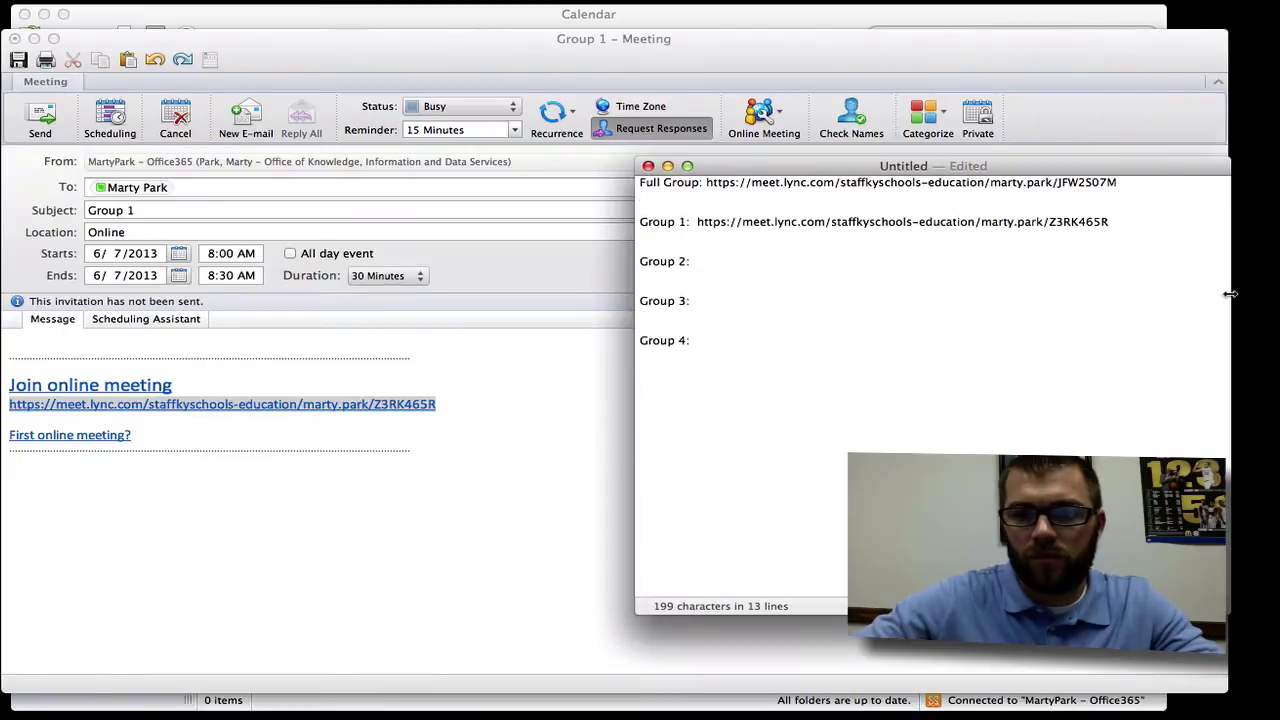
left_click_drag(1075, 166, 1022, 170)
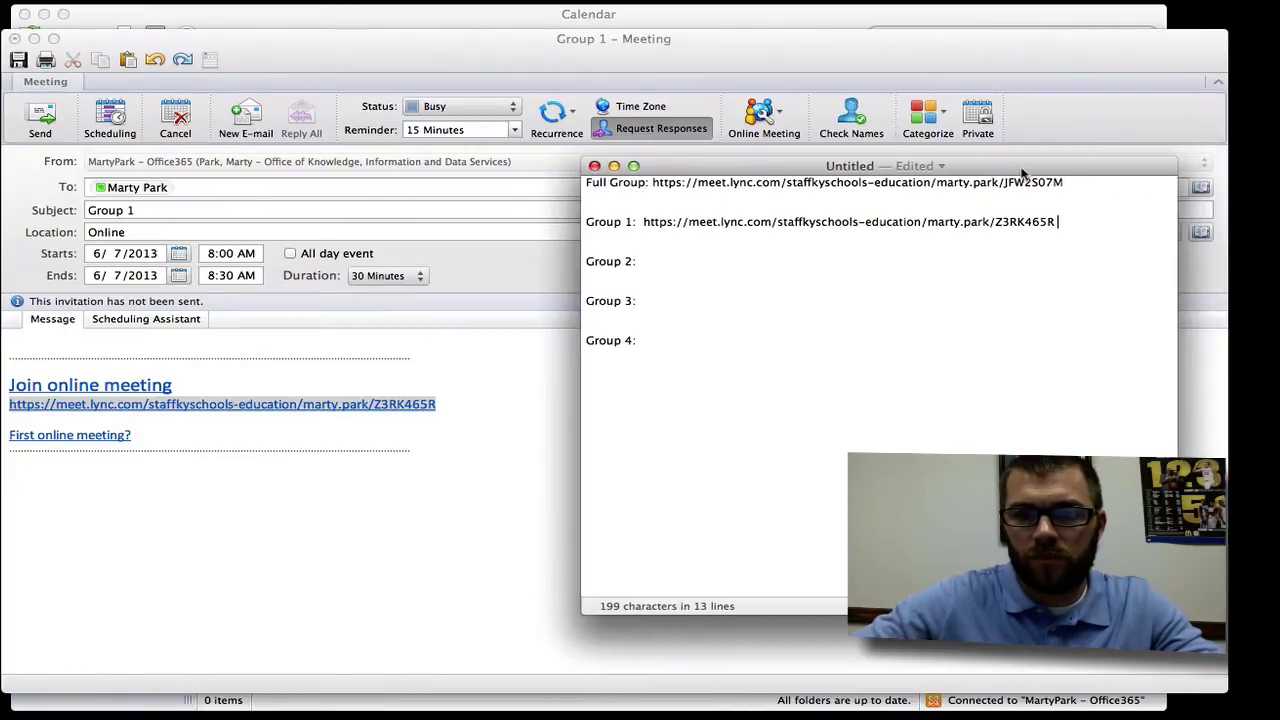
Send the Group 1 invitation and start another June 7 meeting addressed to the organizer's own work contact.
left_click(538, 52)
left_click(40, 115)
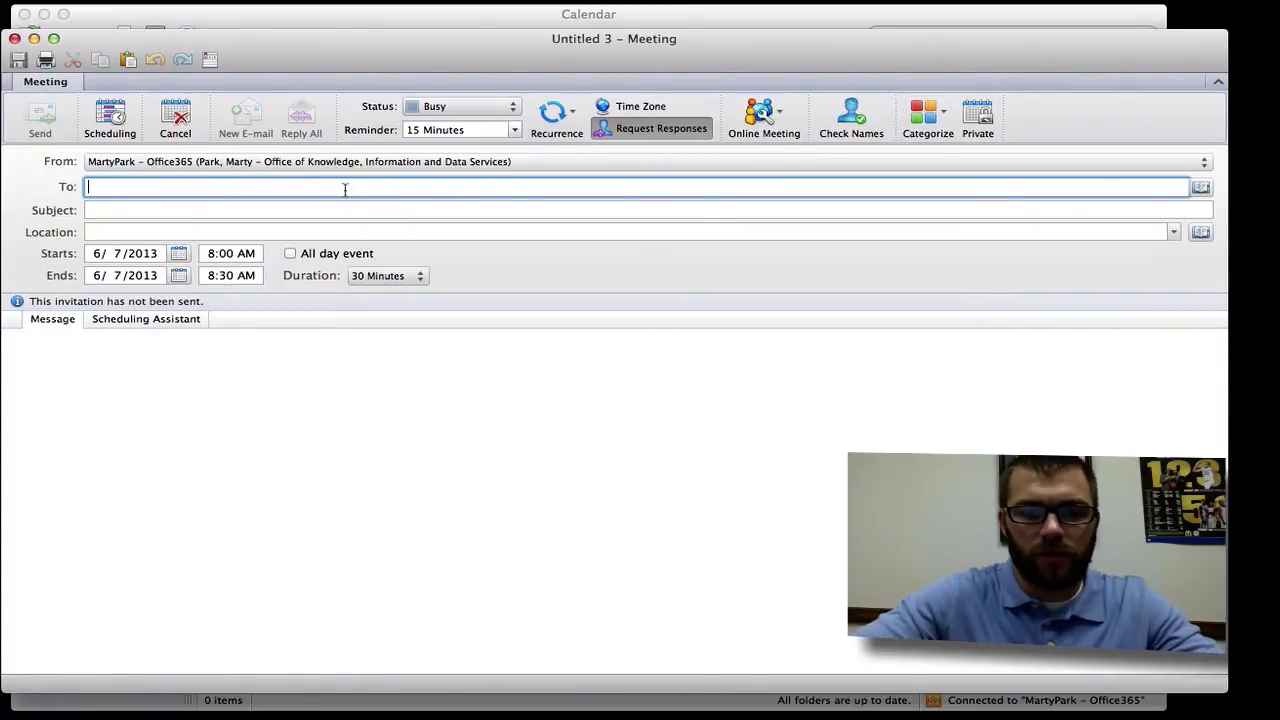
type("marty")
key("Tab")
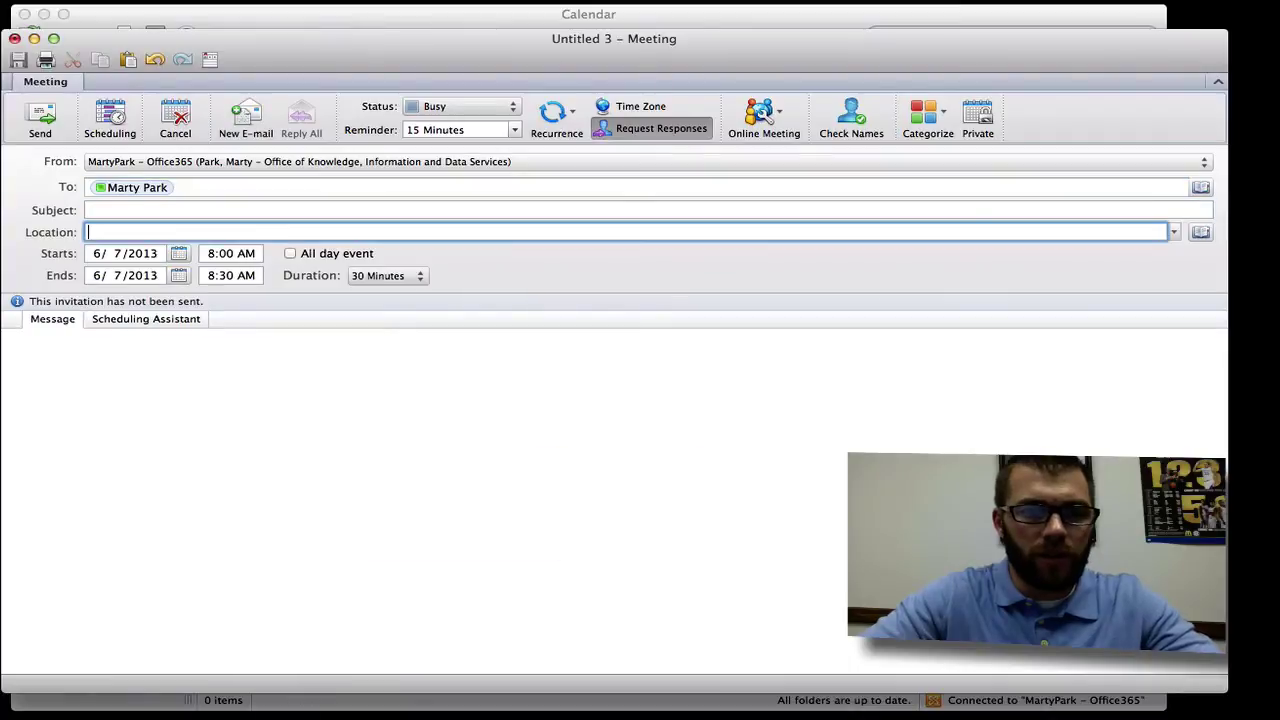
Set the new meeting's subject to "Group 2" and its location to "Online".
key("shift+Tab")
type("Group 2")
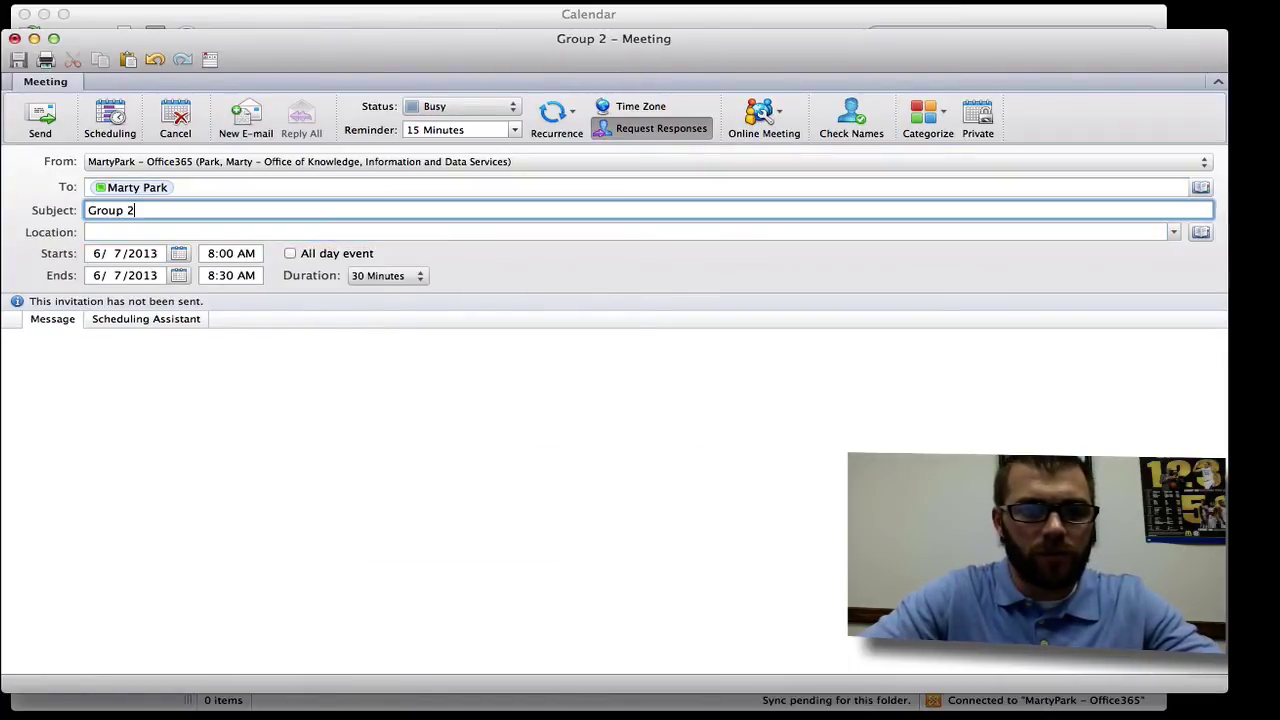
key("Tab")
type("Online")
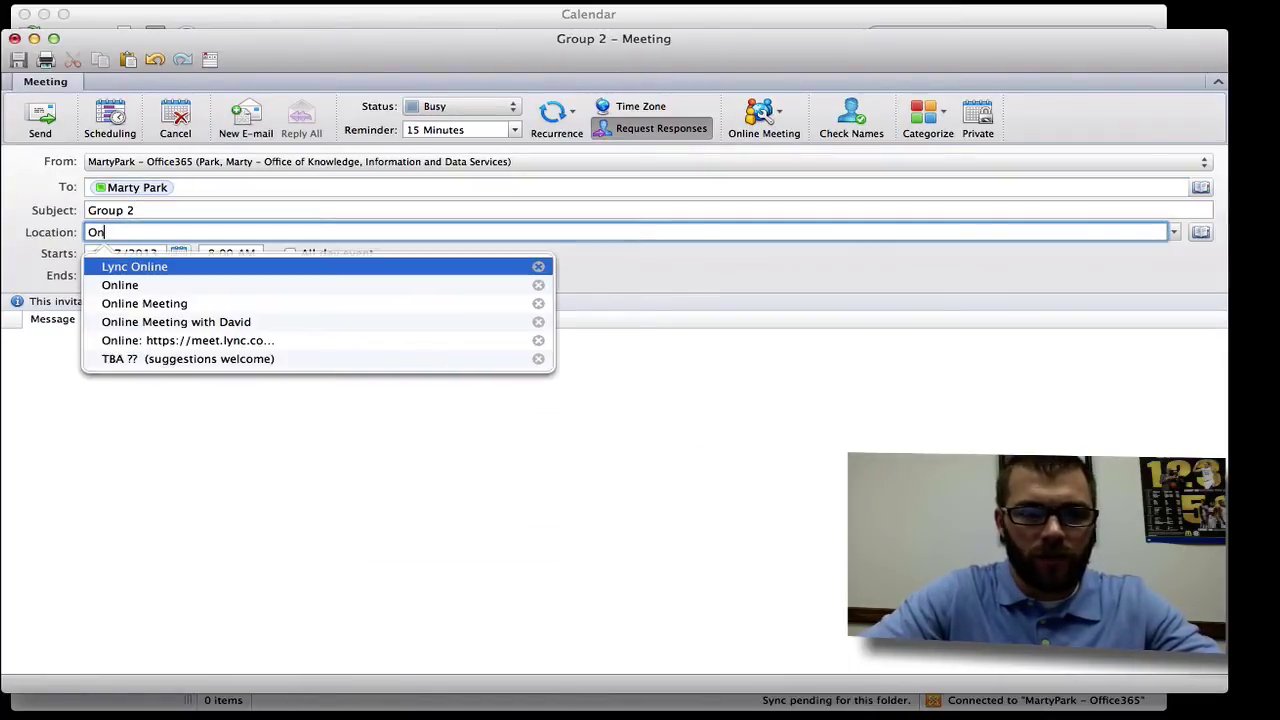
left_click(614, 531)
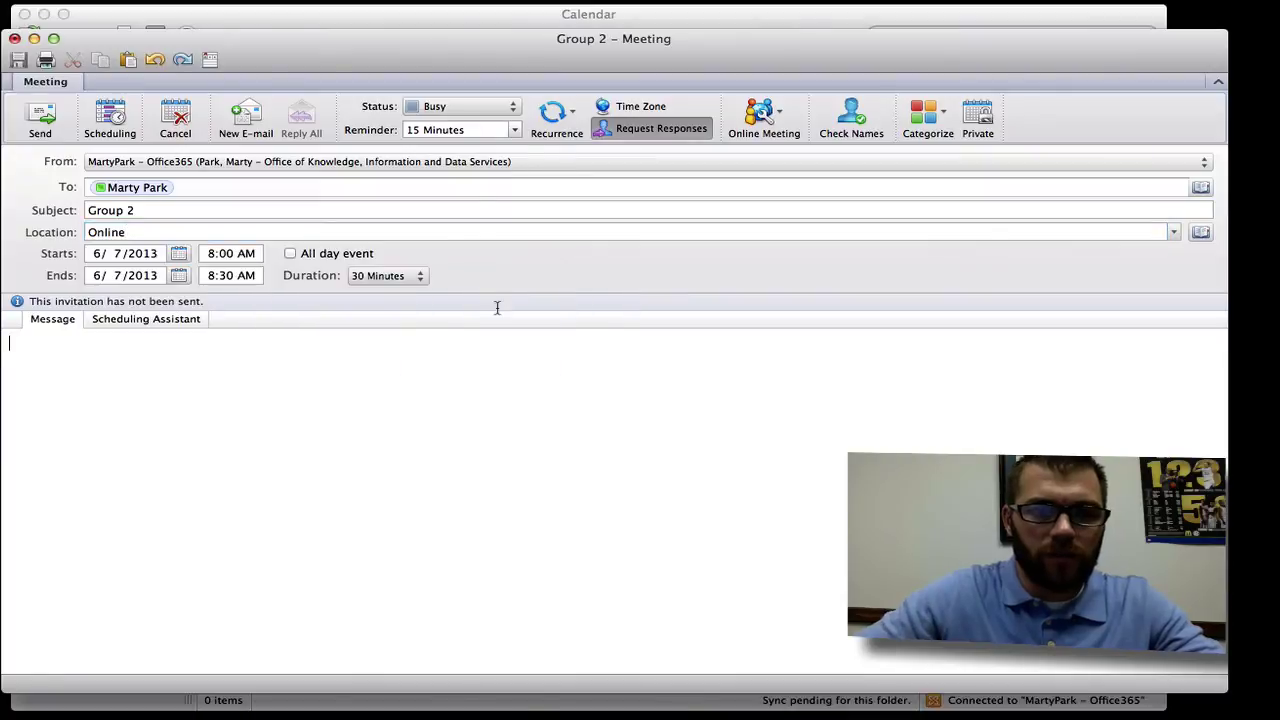
Add an online meeting to the Group 2 invitation and send it.
left_click(764, 112)
left_click(783, 140)
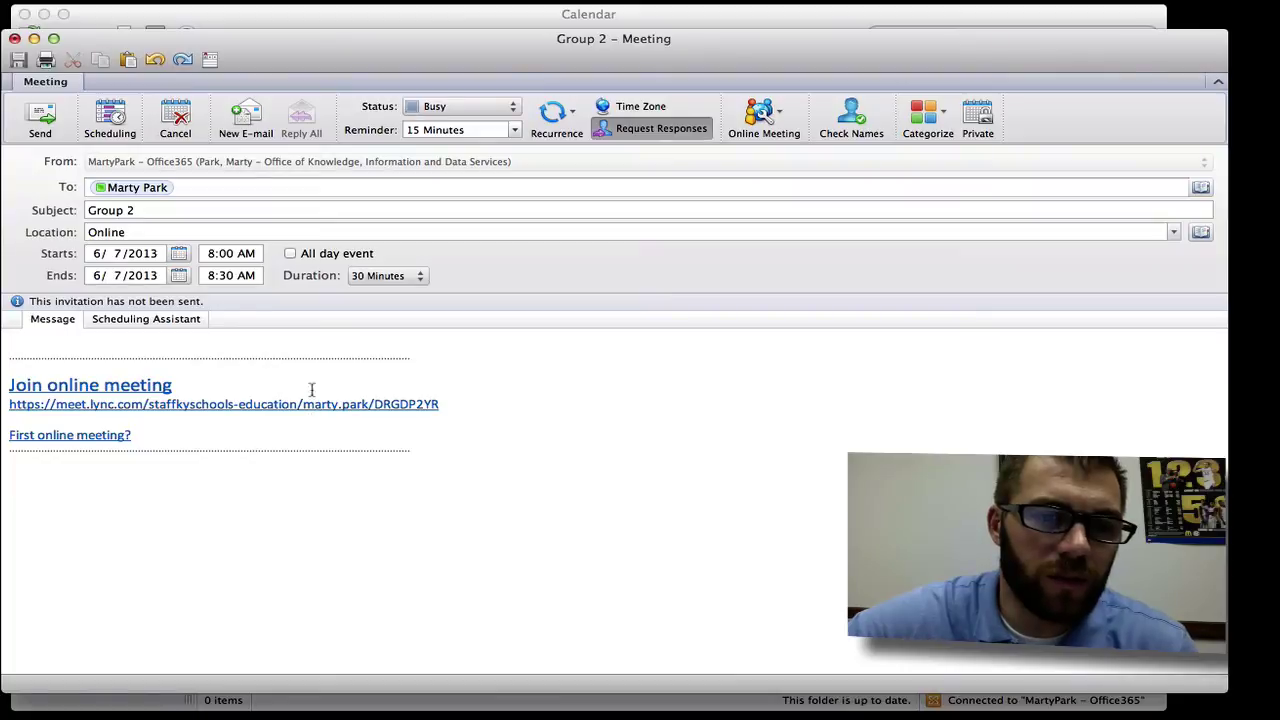
left_click(41, 115)
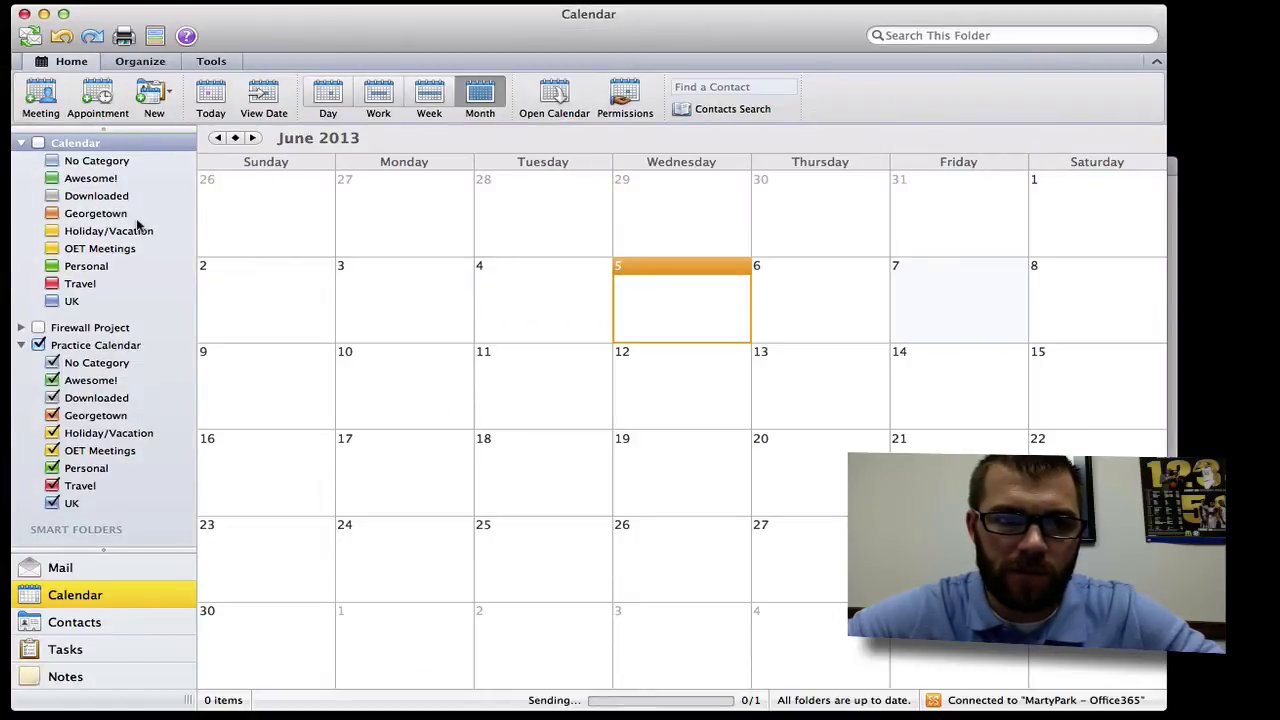
Start a further meeting invitation for June 7, addressed to the organizer's own work contact.
left_click(963, 300)
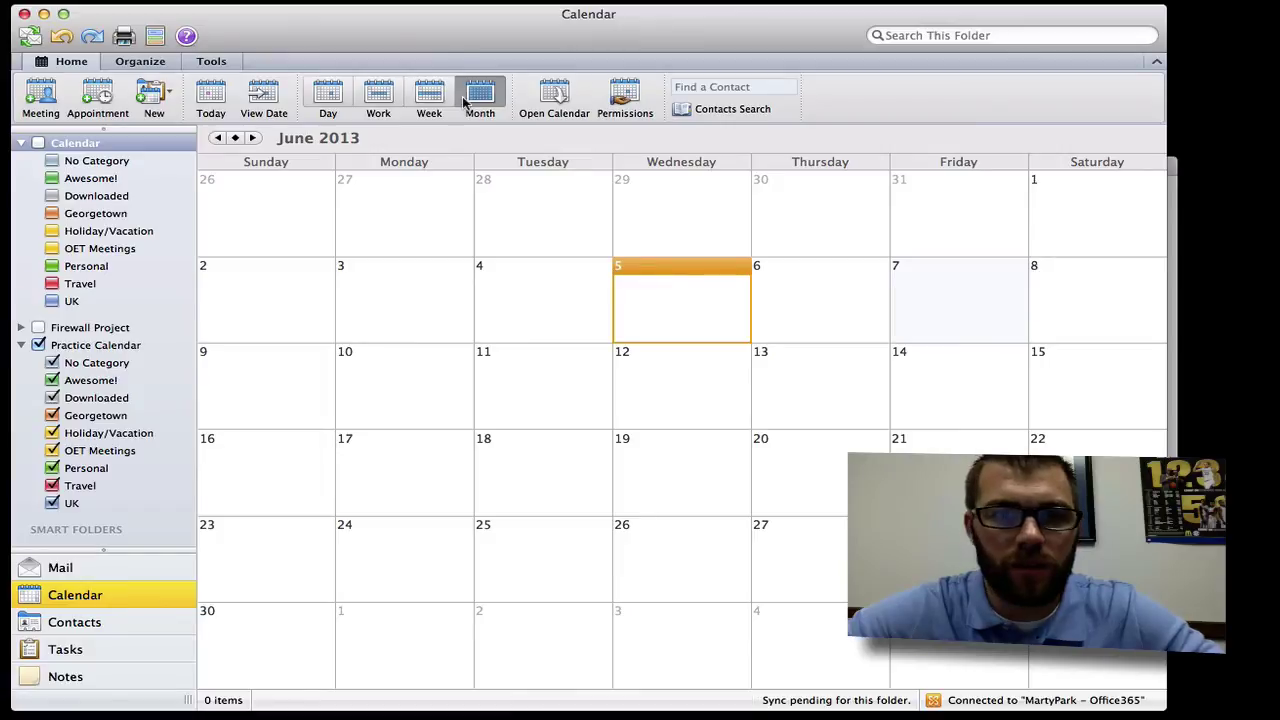
left_click(41, 95)
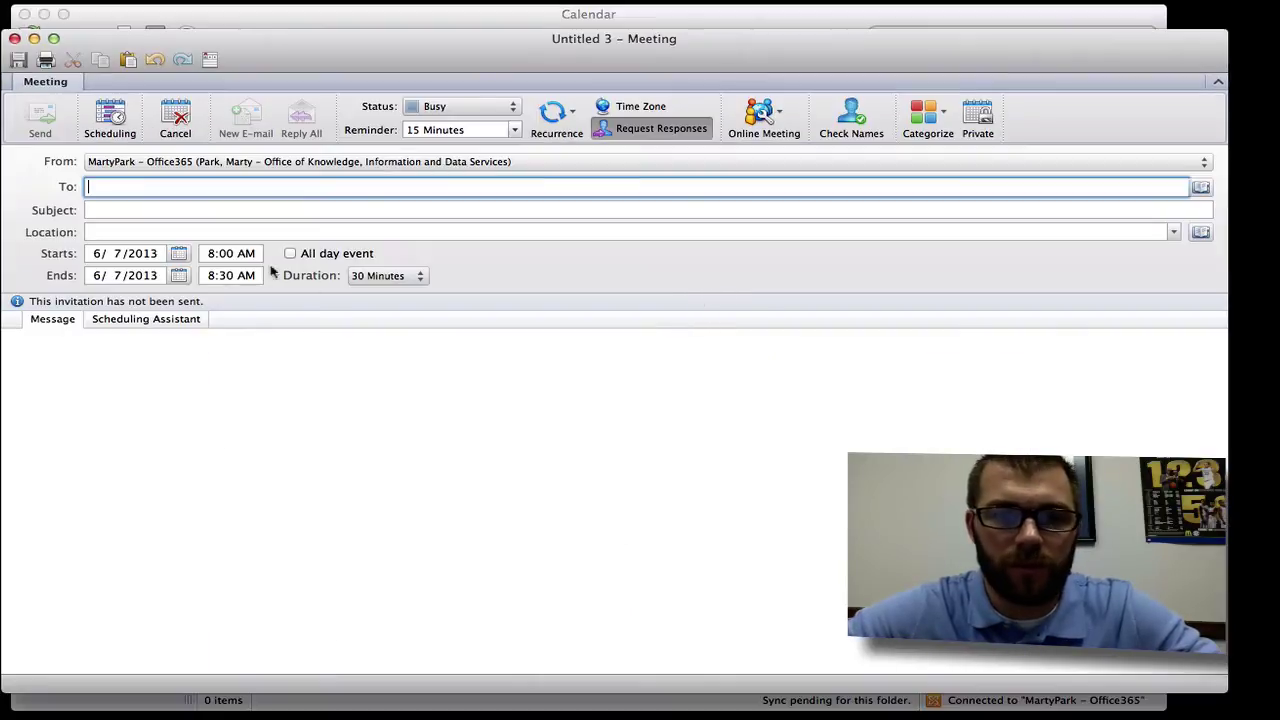
type("Marty")
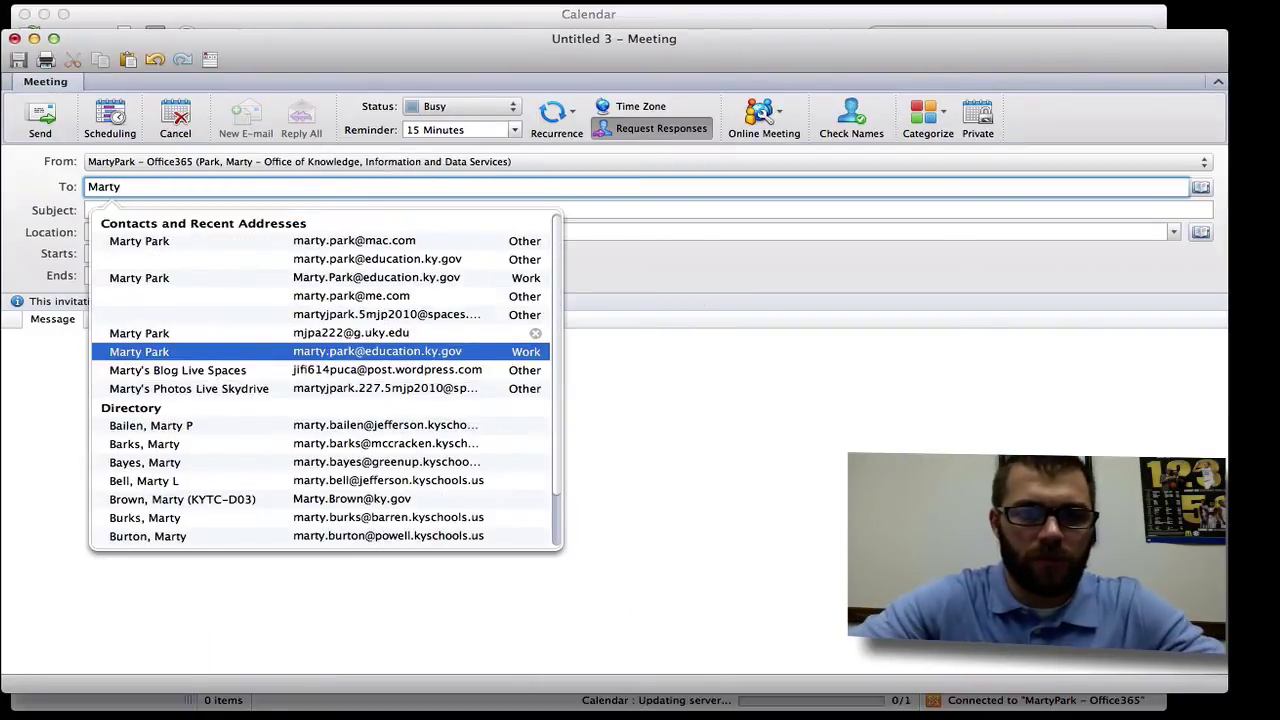
key("Tab")
Set the new meeting's subject to "Group 3" and its location to "Online".
key("Tab")
type("G")
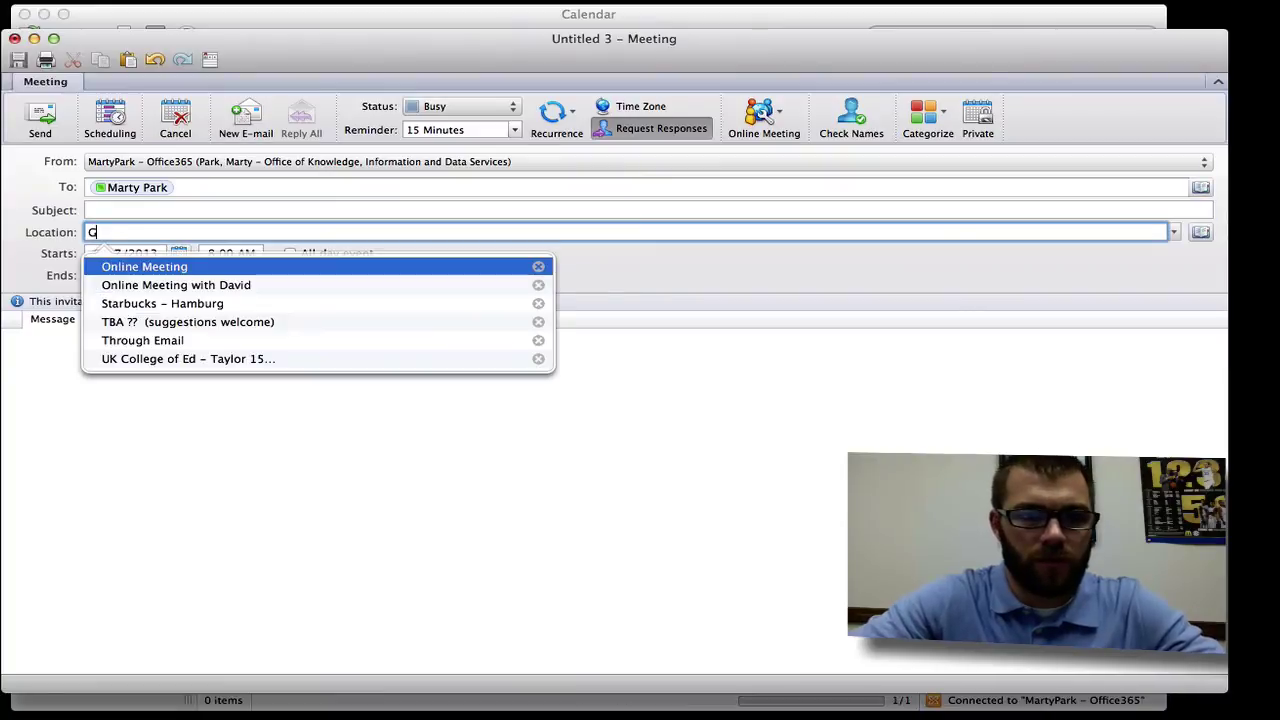
key("BackSpace")
key("shift+Tab")
type("Group 3")
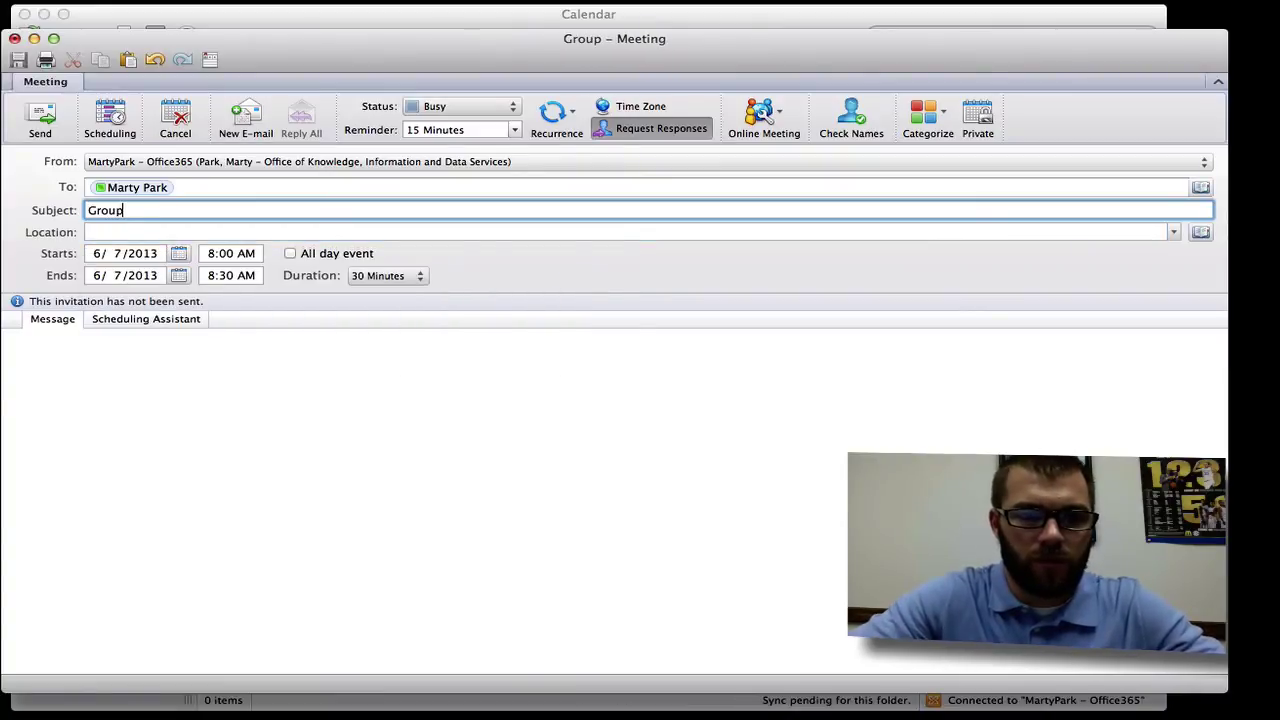
key("Tab")
type("Online")
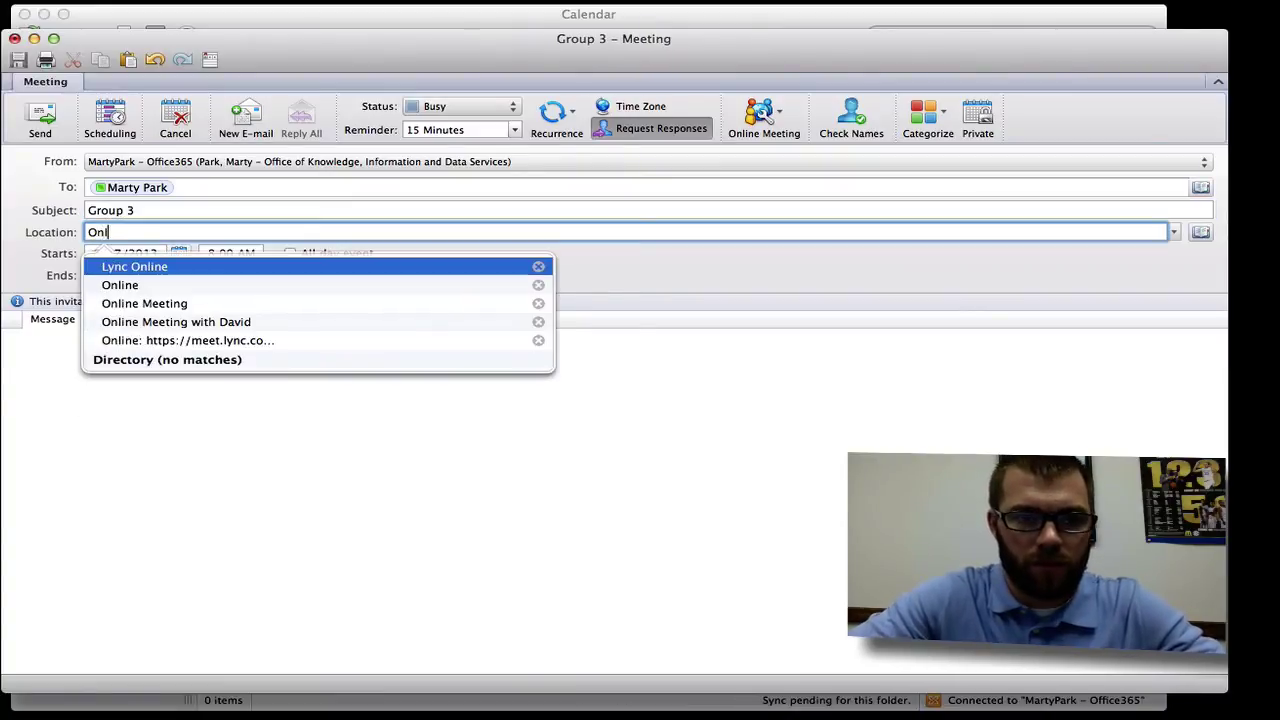
Add an online meeting to the Group 3 invitation and copy its meeting link.
left_click(758, 113)
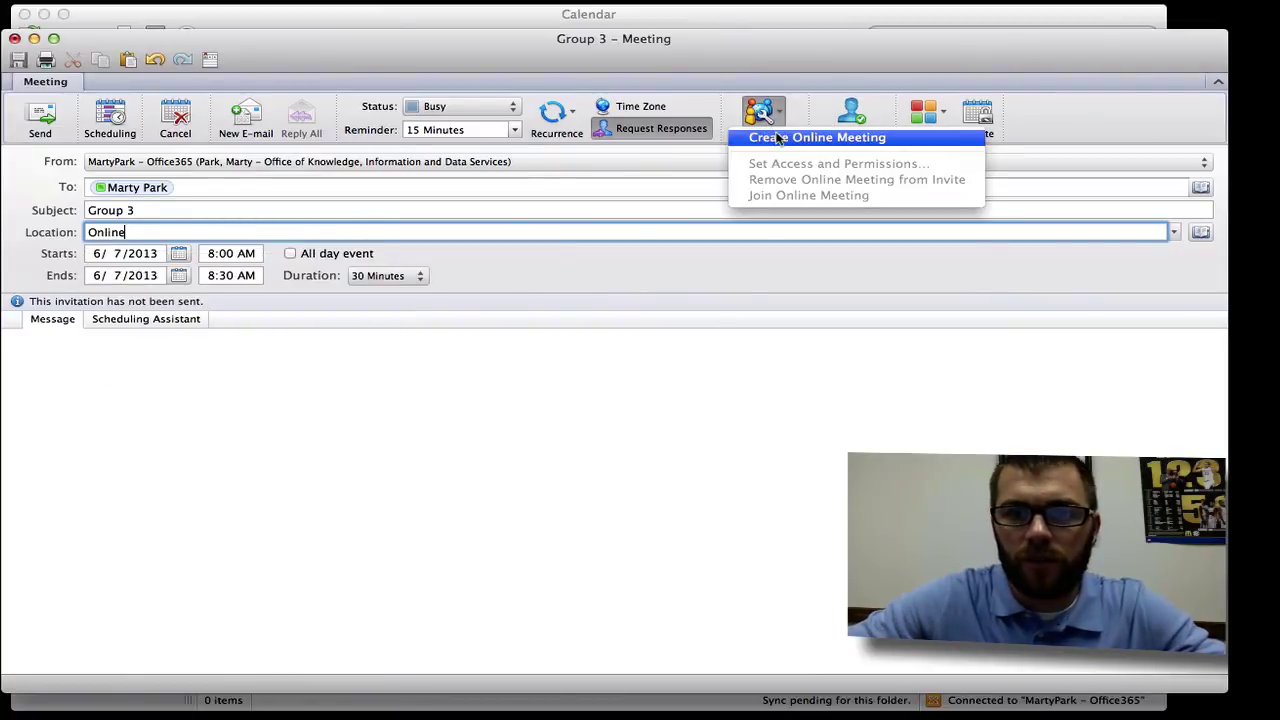
left_click(768, 134)
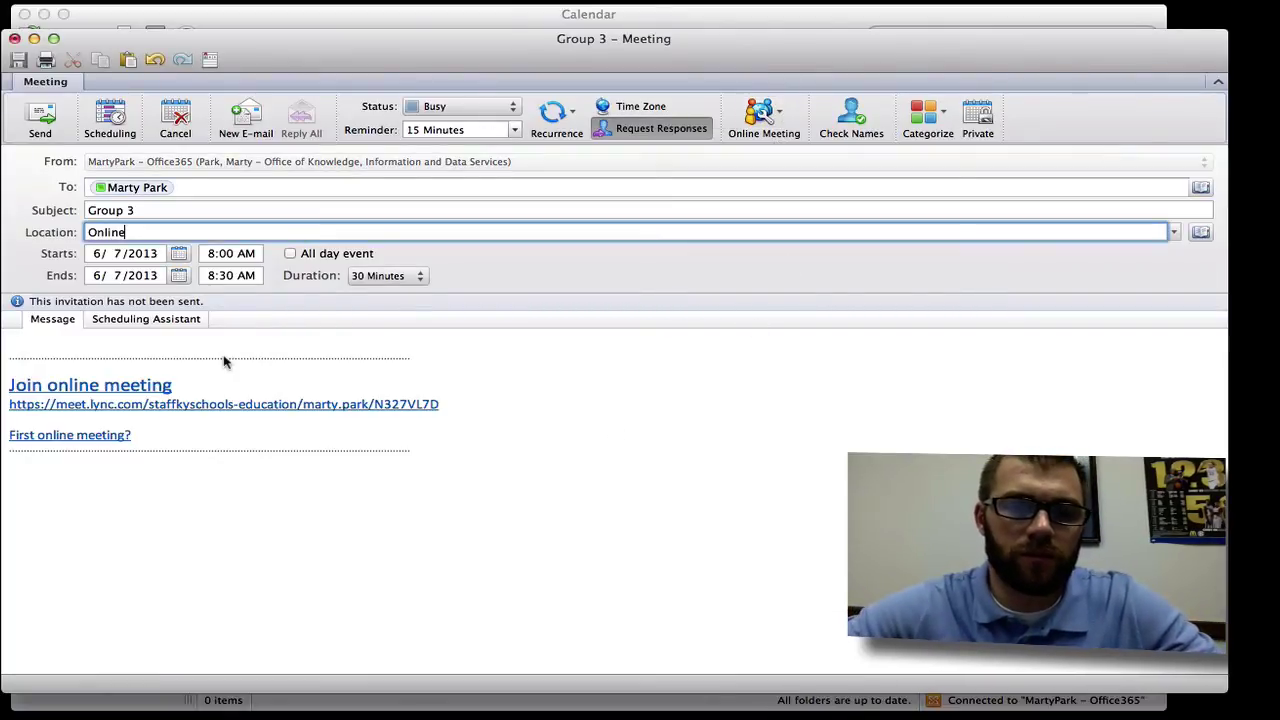
left_click_drag(464, 399, 8, 408)
key("super+c")
Paste the meeting link beside "Group 3:" in the text document and delete the "Group 4:" line.
key("ctrl+Up")
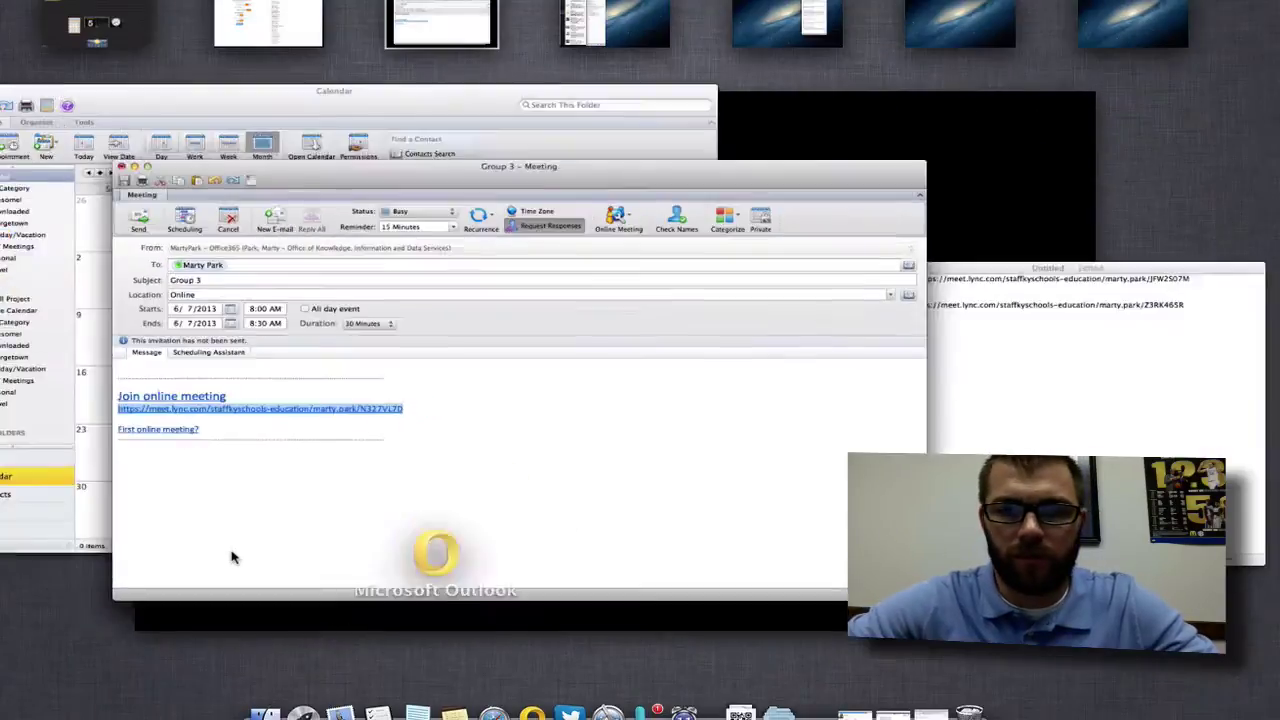
left_click(880, 320)
left_click(694, 304)
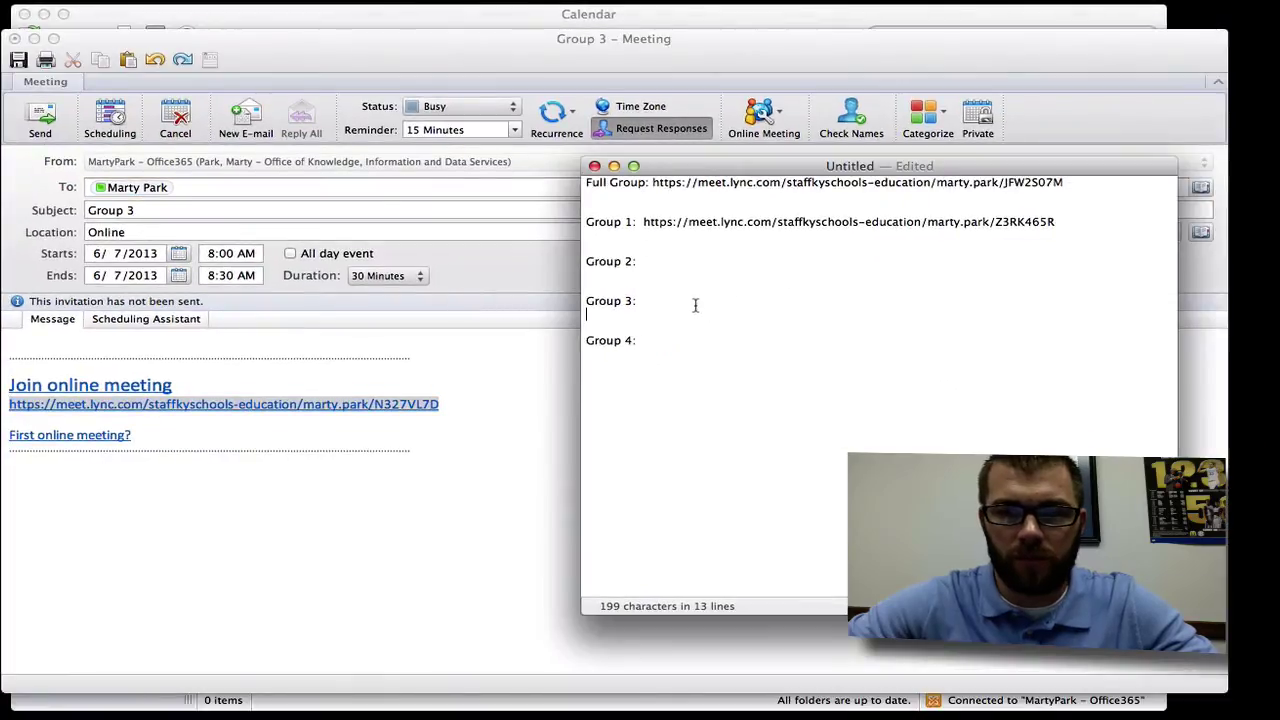
key("super+v")
left_click_drag(688, 348, 646, 326)
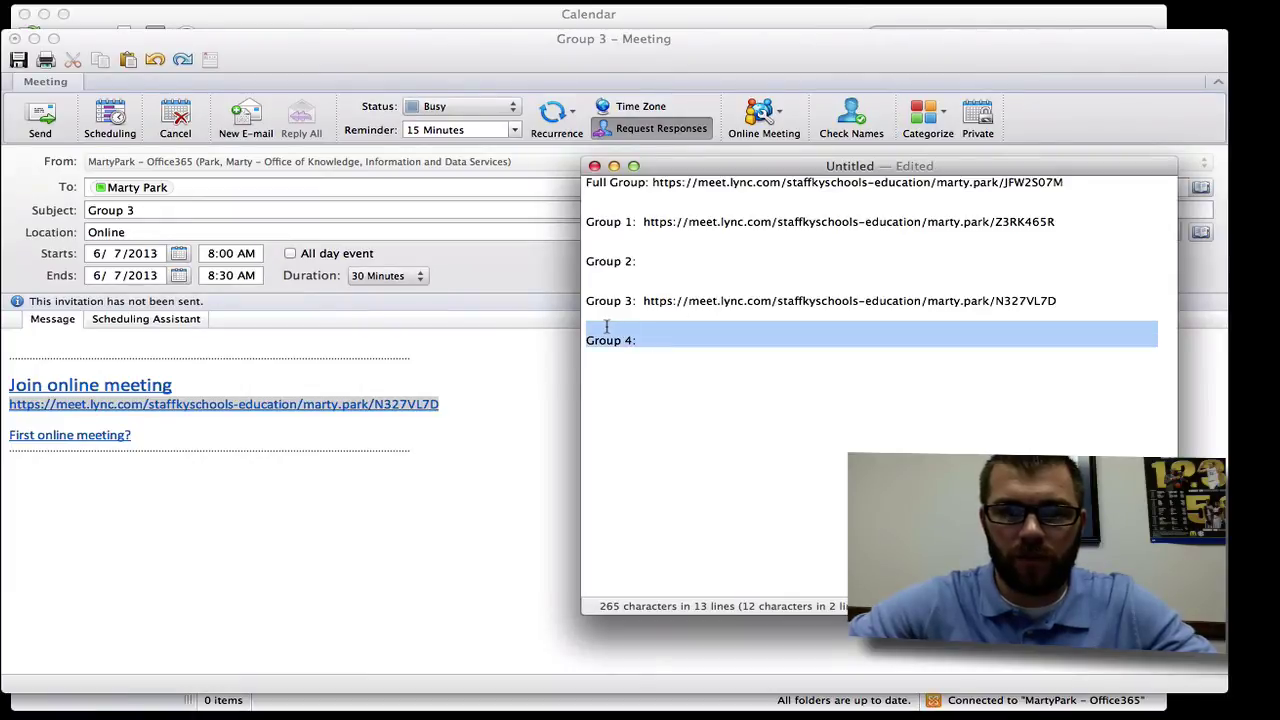
key("BackSpace")
Send the Group 3 invitation and display the main Calendar instead of the Practice Calendar.
left_click(270, 340)
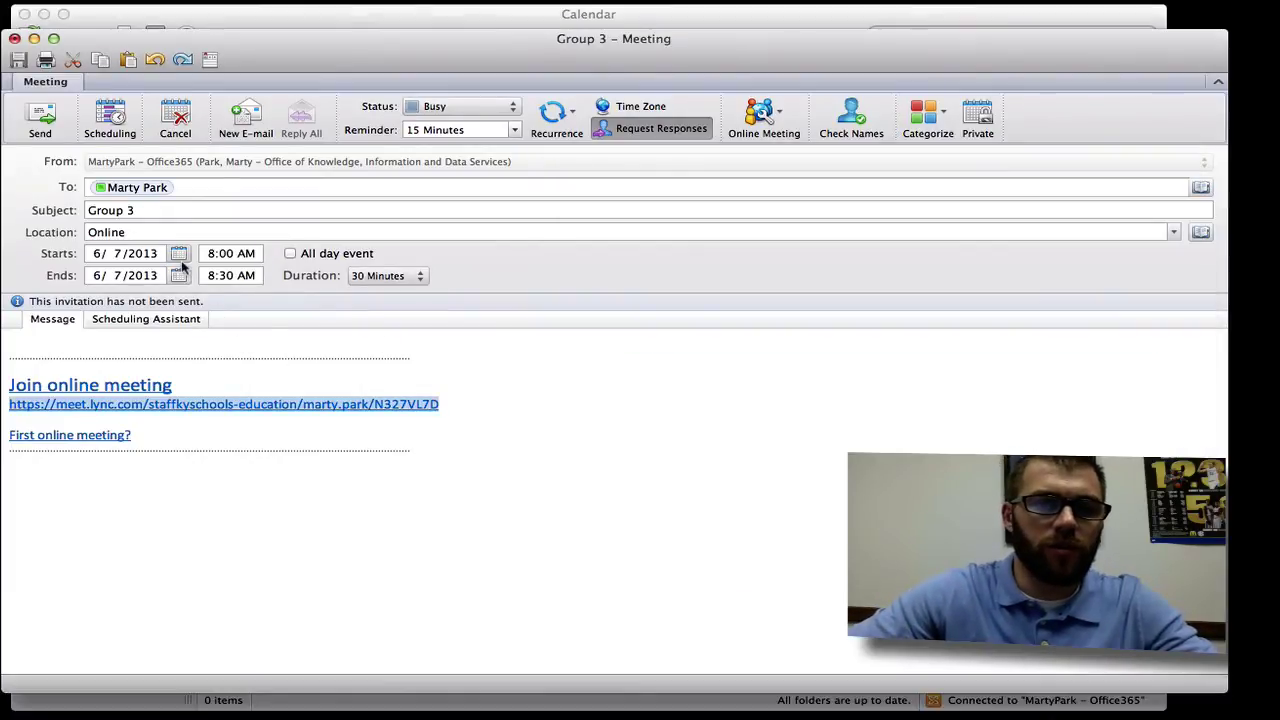
left_click(42, 115)
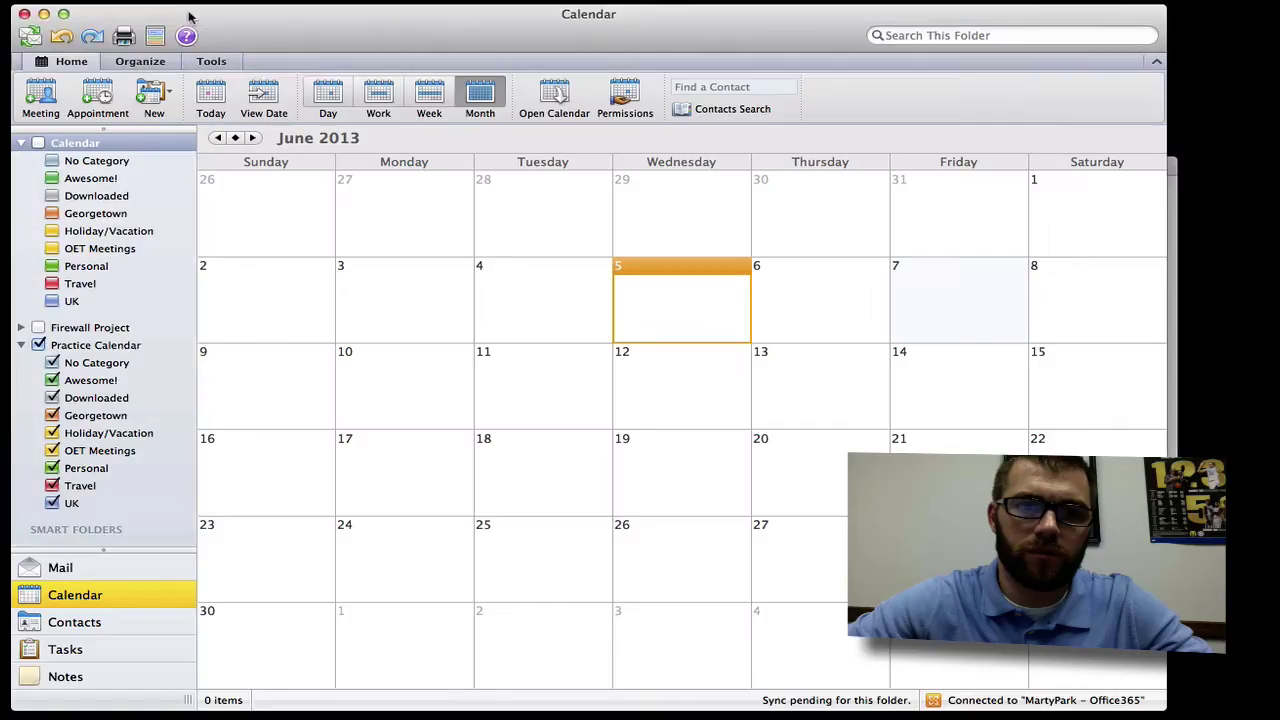
left_click(38, 344)
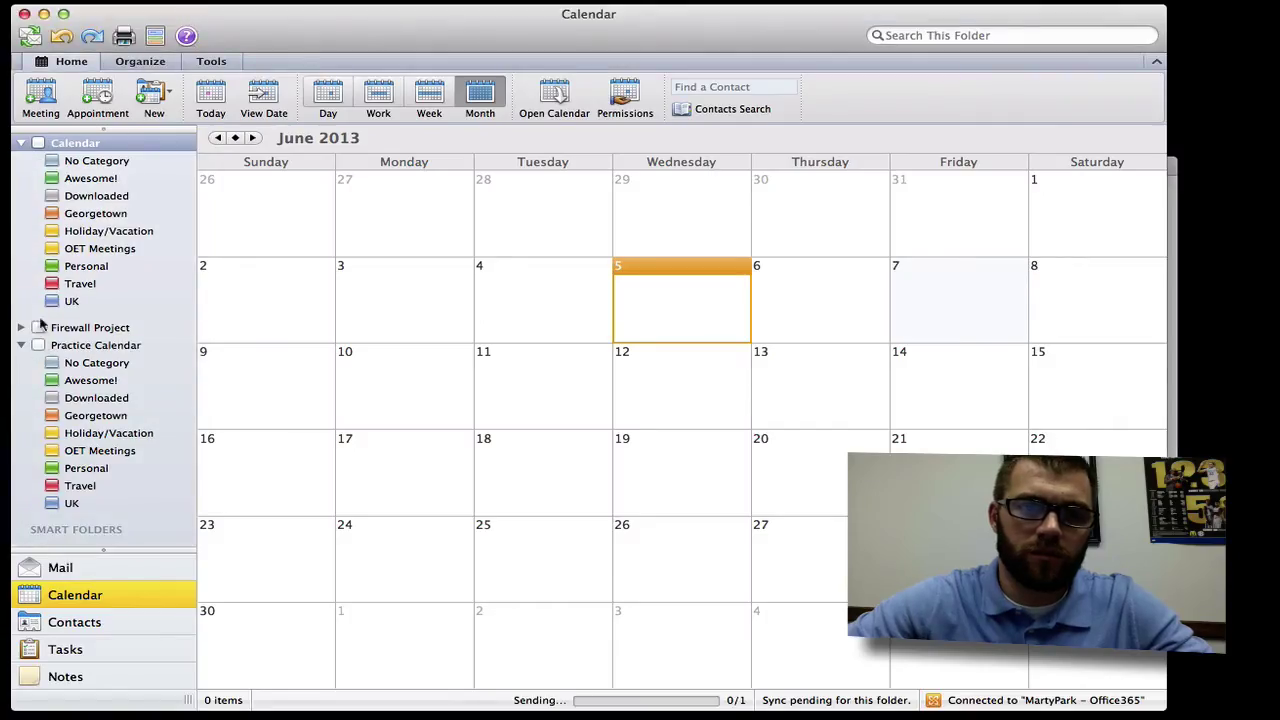
left_click(38, 143)
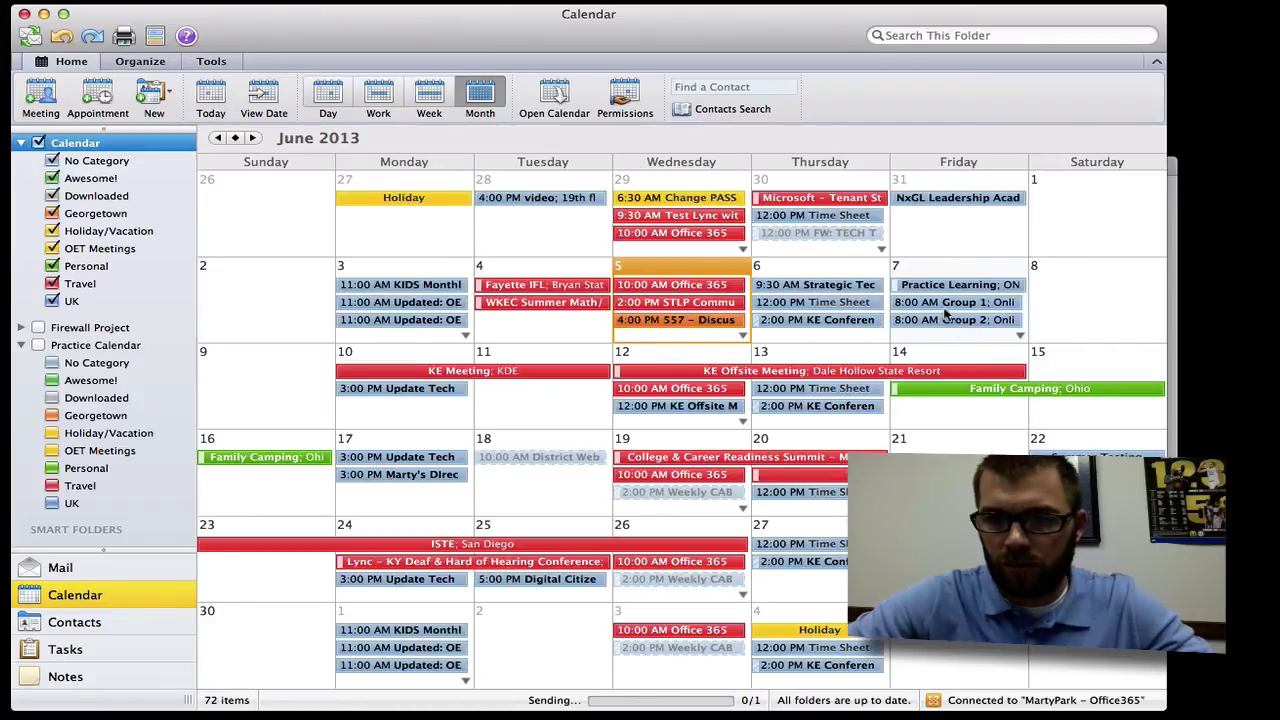
Open the sent Group 2 meeting on June 7 and copy its meeting link.
left_click(955, 320)
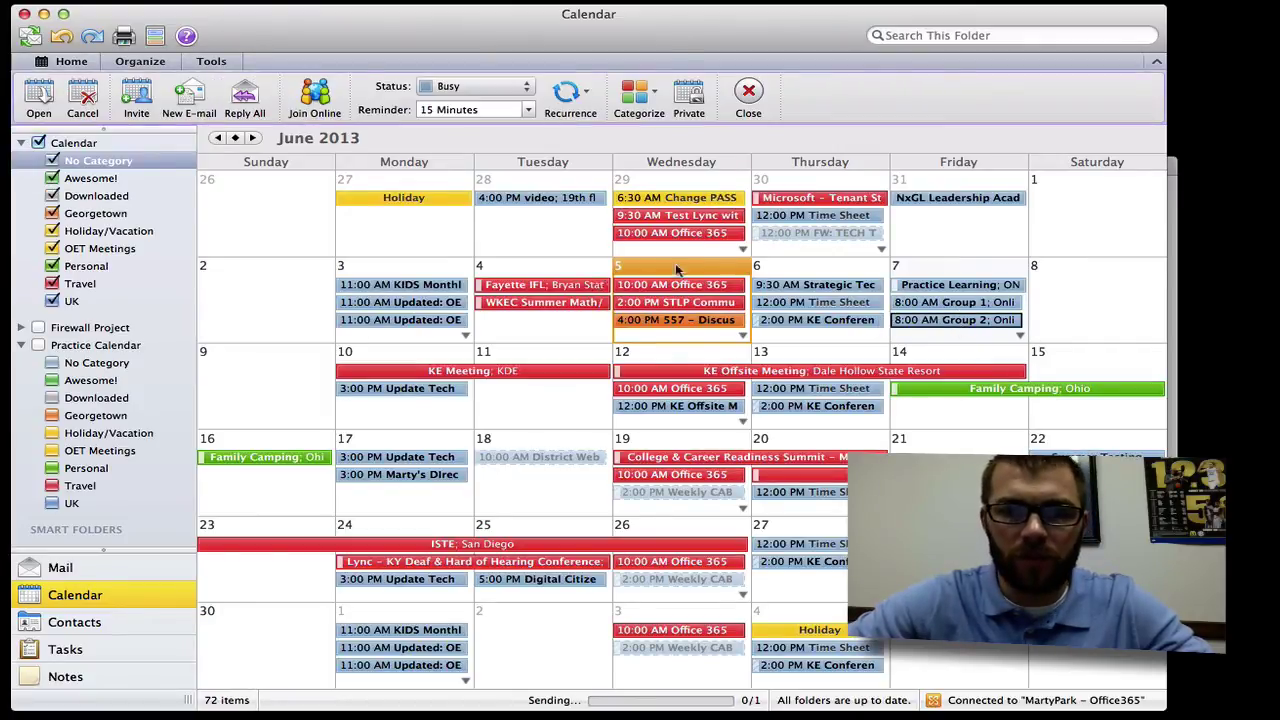
key("super+o")
left_click_drag(440, 404, 14, 406)
key("super+c")
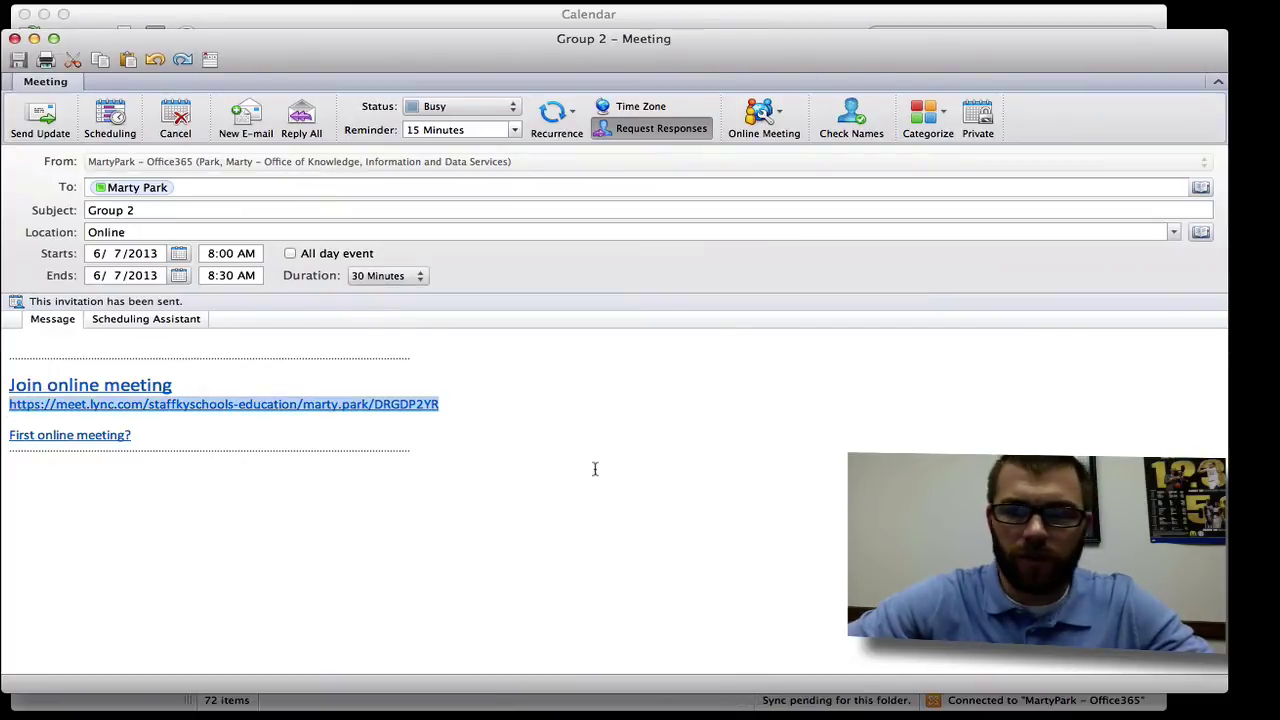
Paste the copied link beside "Group 2:" in the text document and close the Group 2 meeting.
key("F3")
left_click(995, 422)
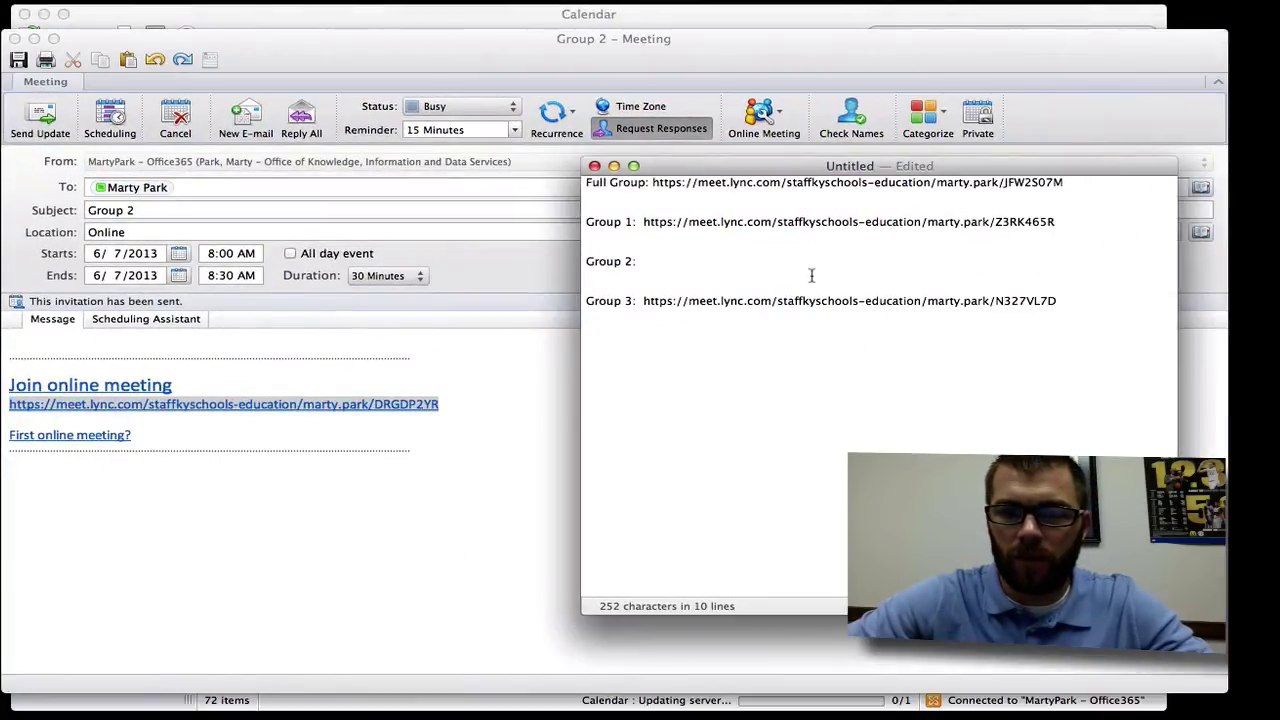
left_click(810, 264)
key("super+v")
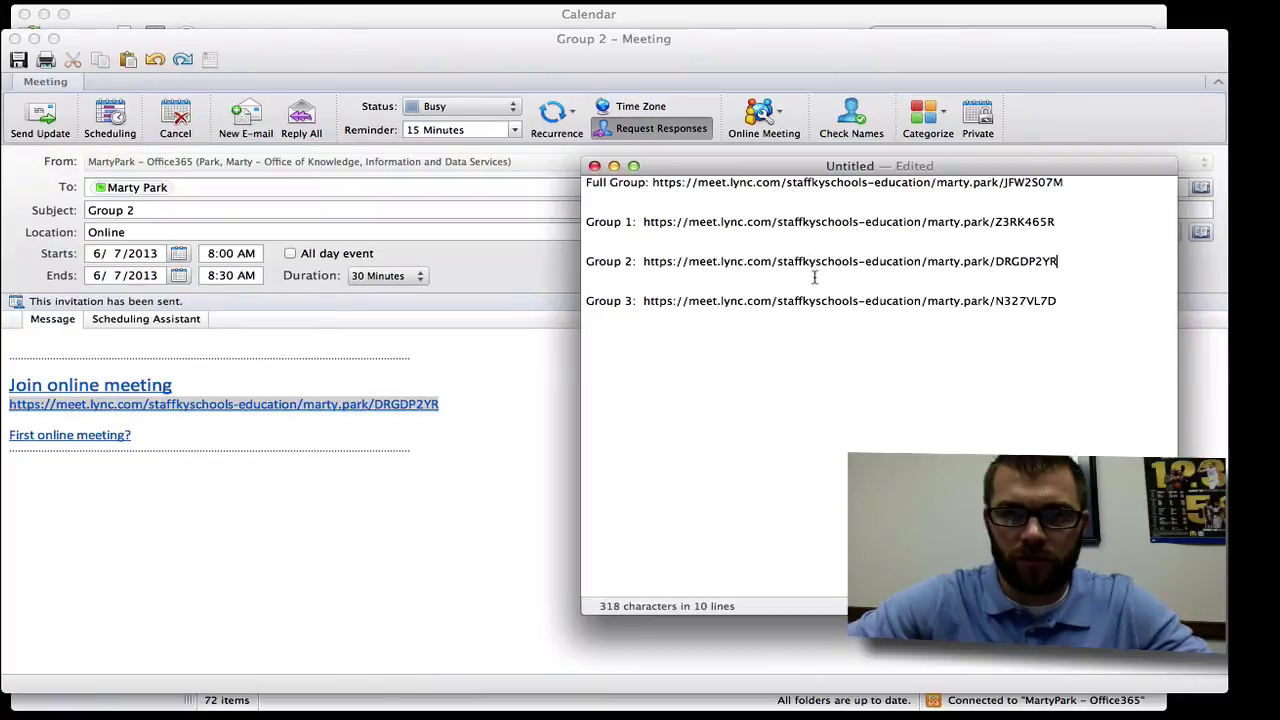
left_click(15, 38)
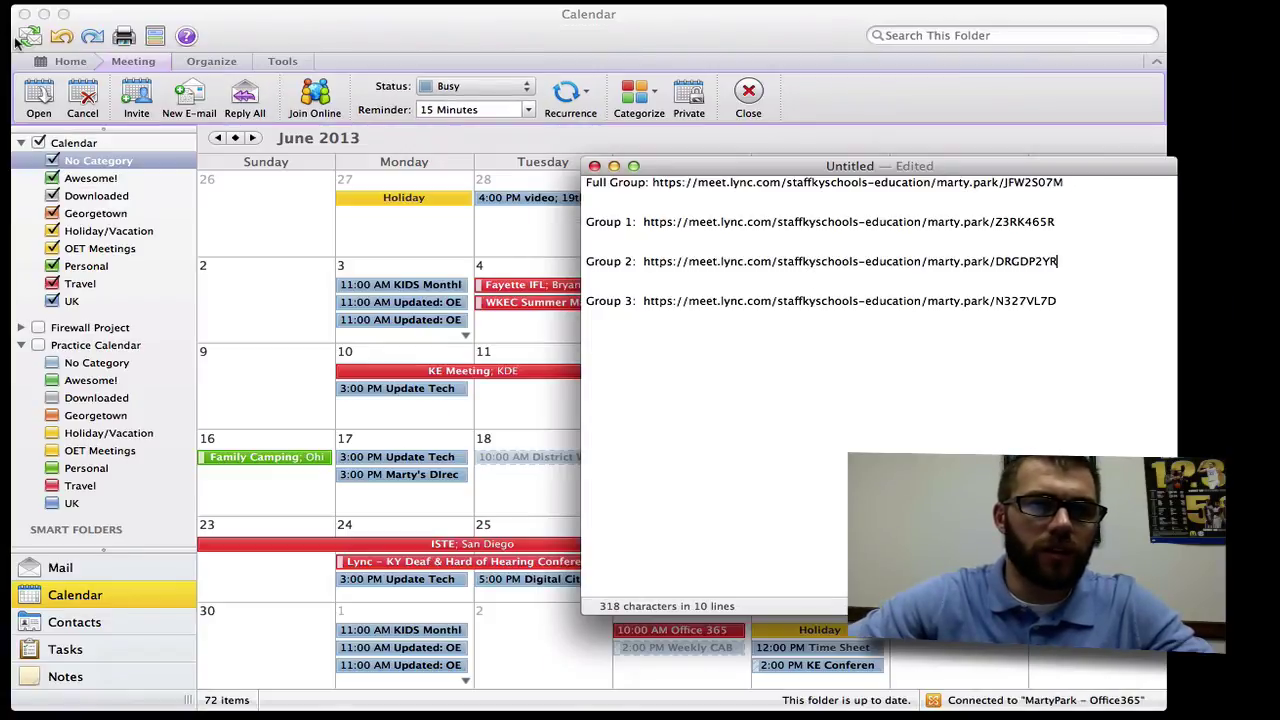
Open the June 7 Practice Learning meeting and join its online session through the meeting link.
left_click(546, 57)
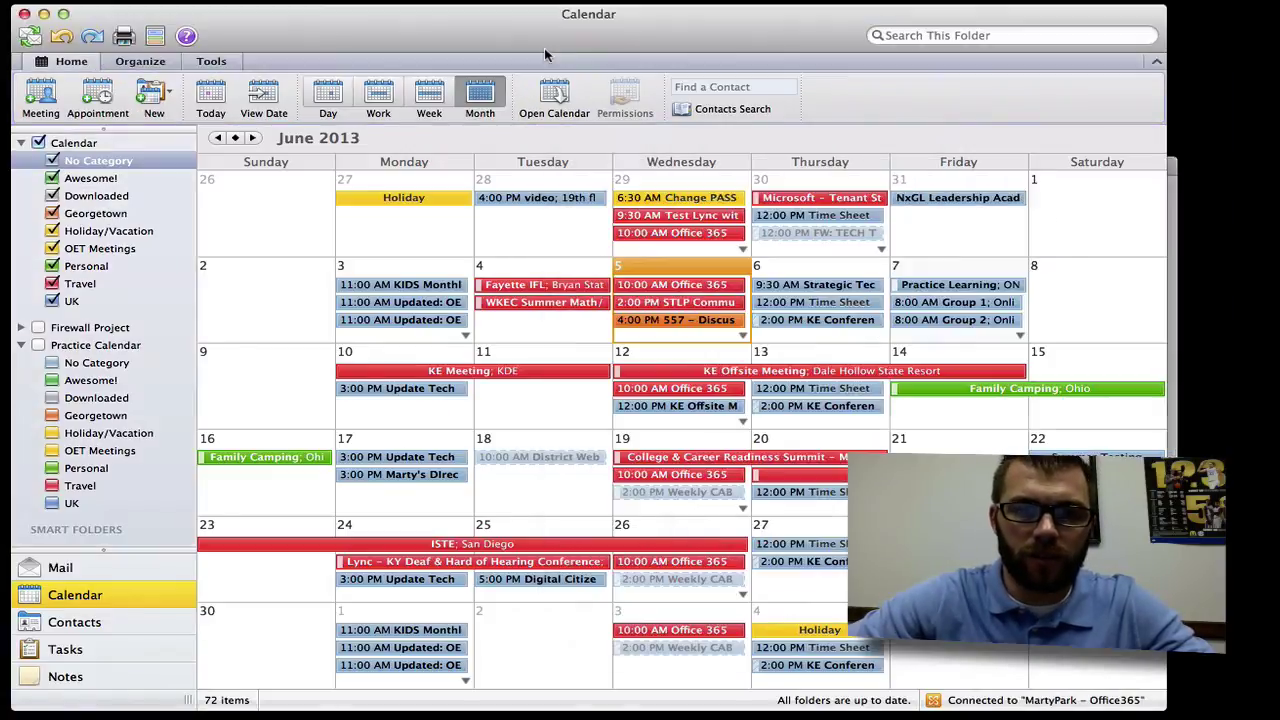
double_click(963, 287)
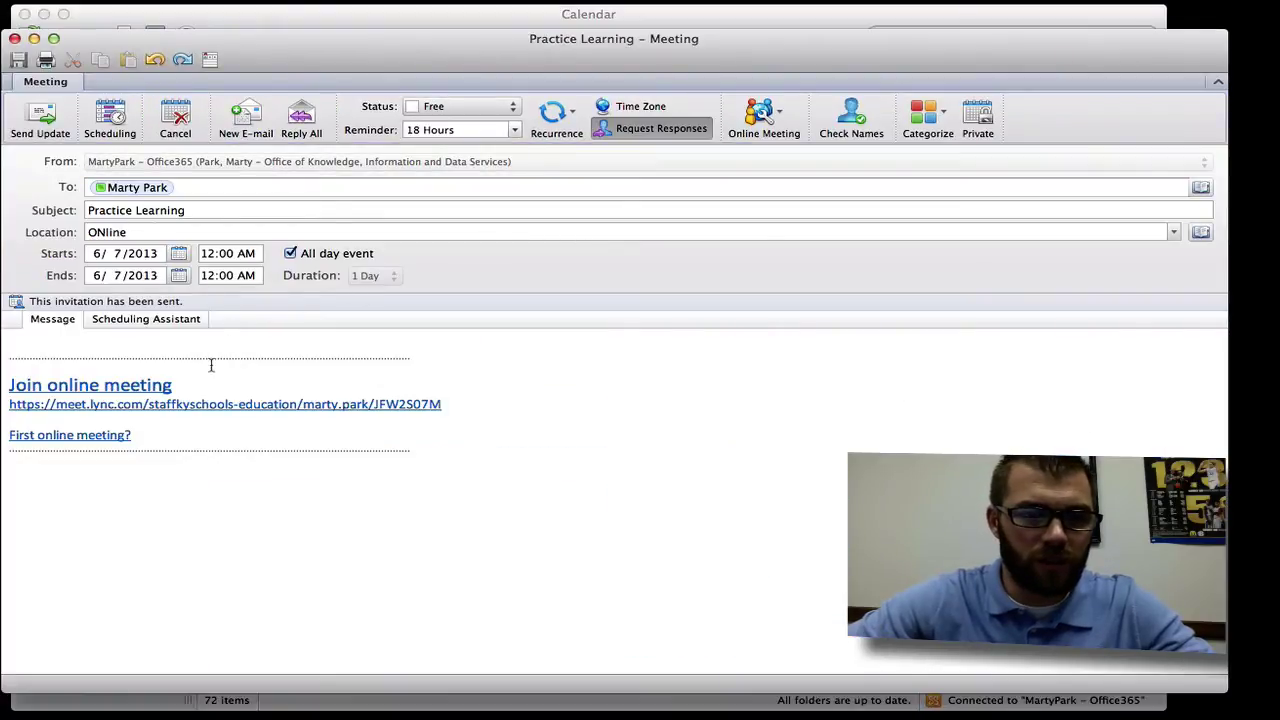
left_click(214, 405)
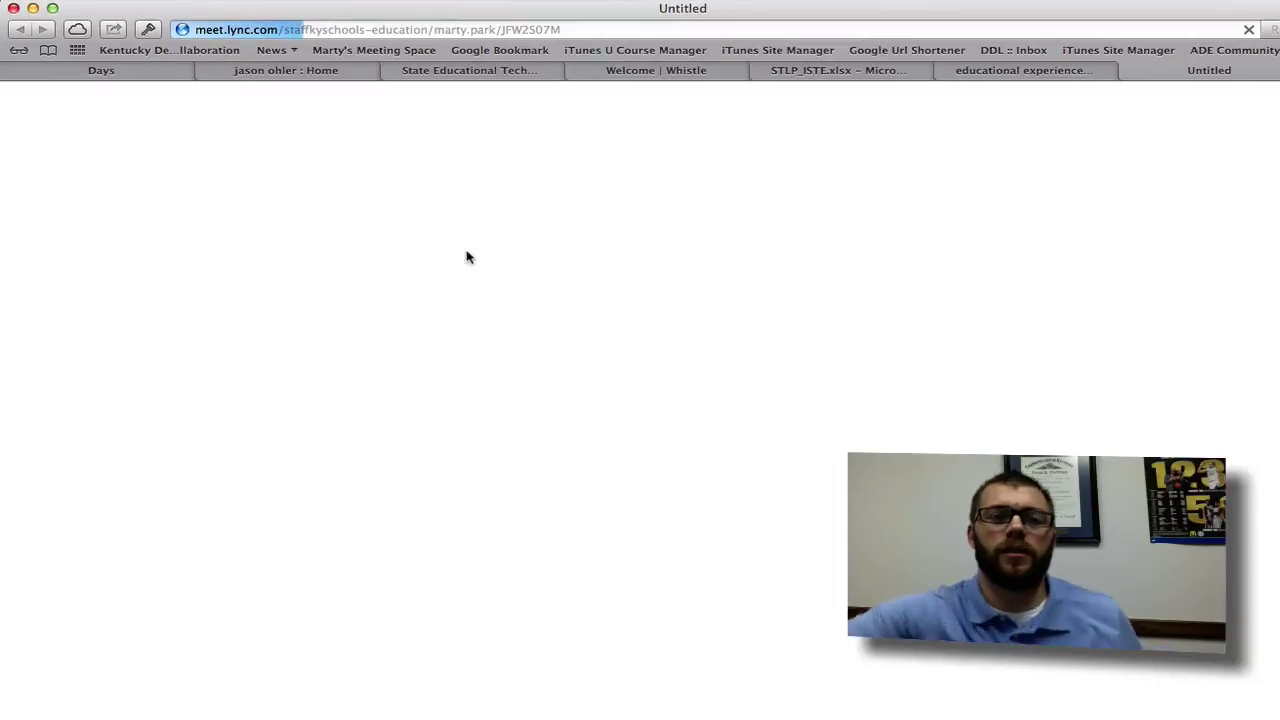
key("ctrl+Up")
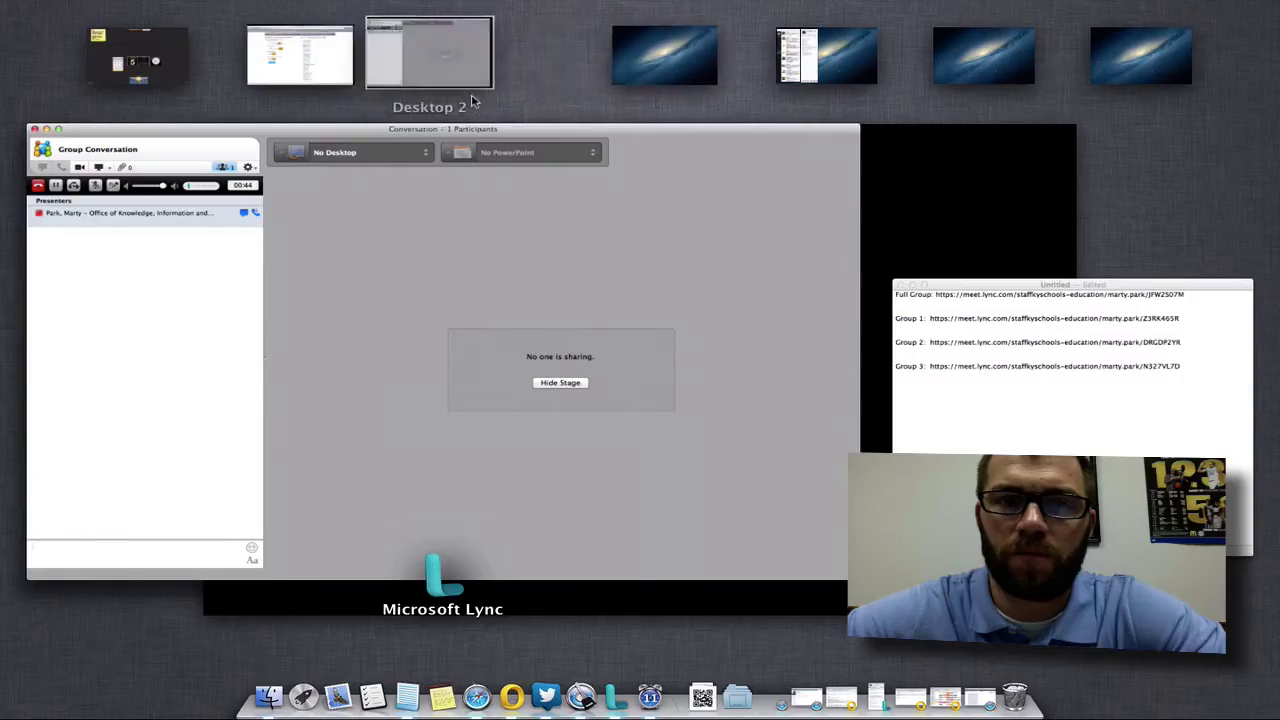
Switch to Safari, copy the whole list of 30 random names, and paste it into the Random Group Creator's name box.
left_click(510, 95)
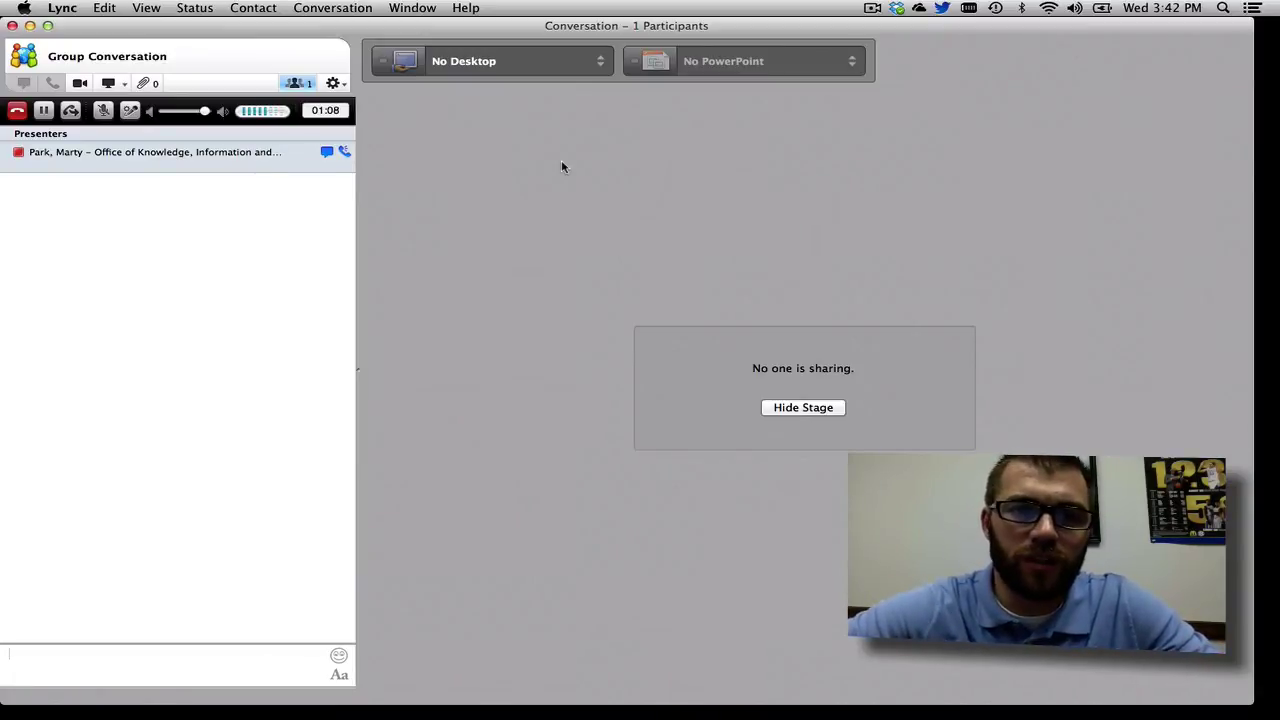
key("super+Tab")
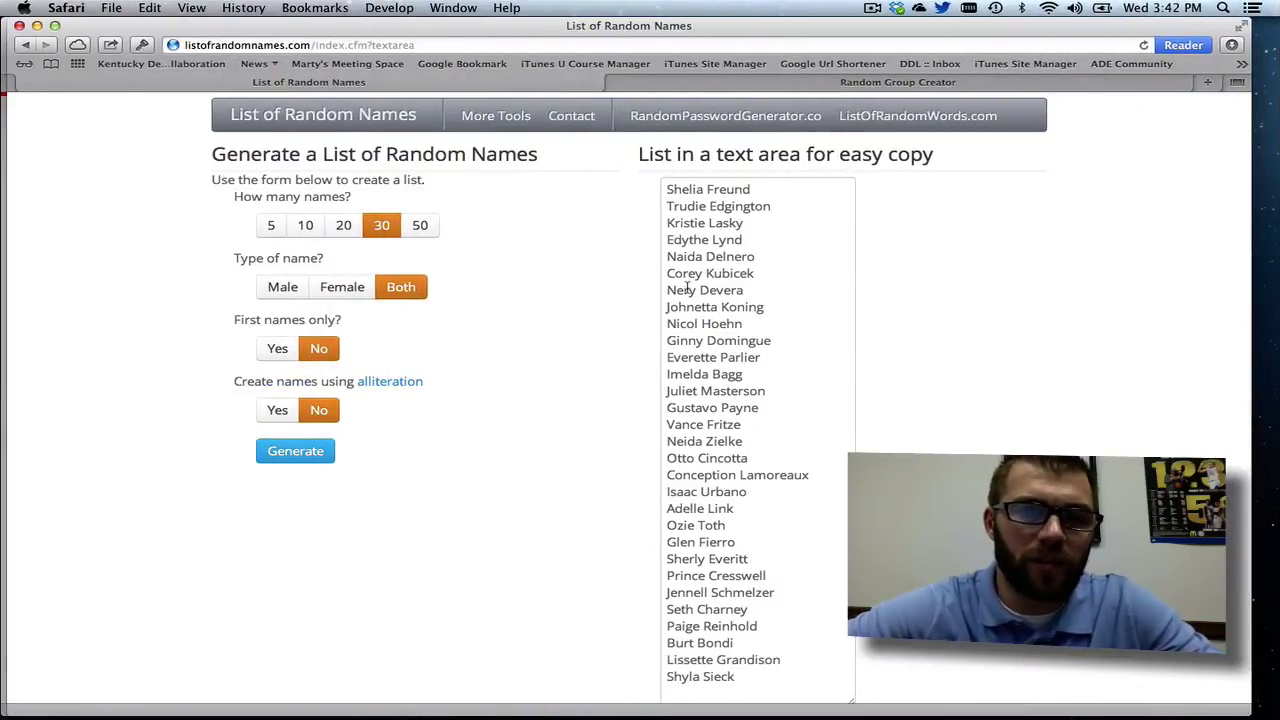
left_click_drag(738, 676, 648, 167)
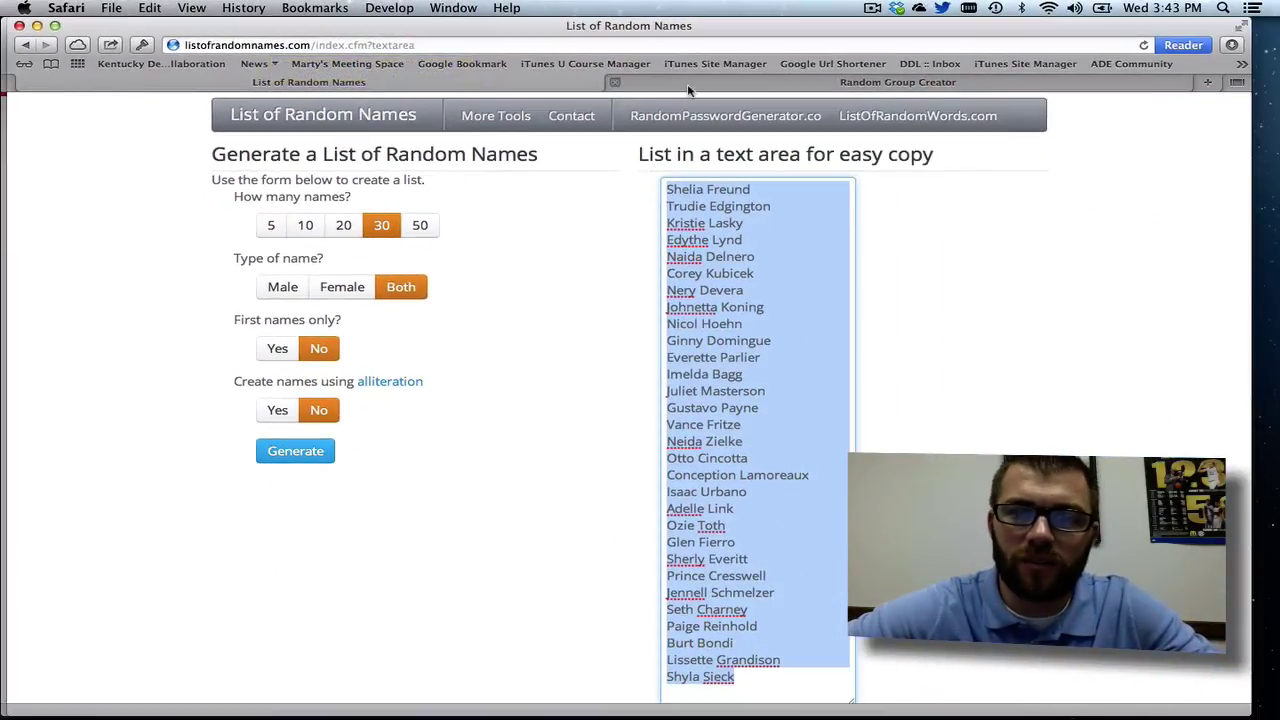
left_click(688, 86)
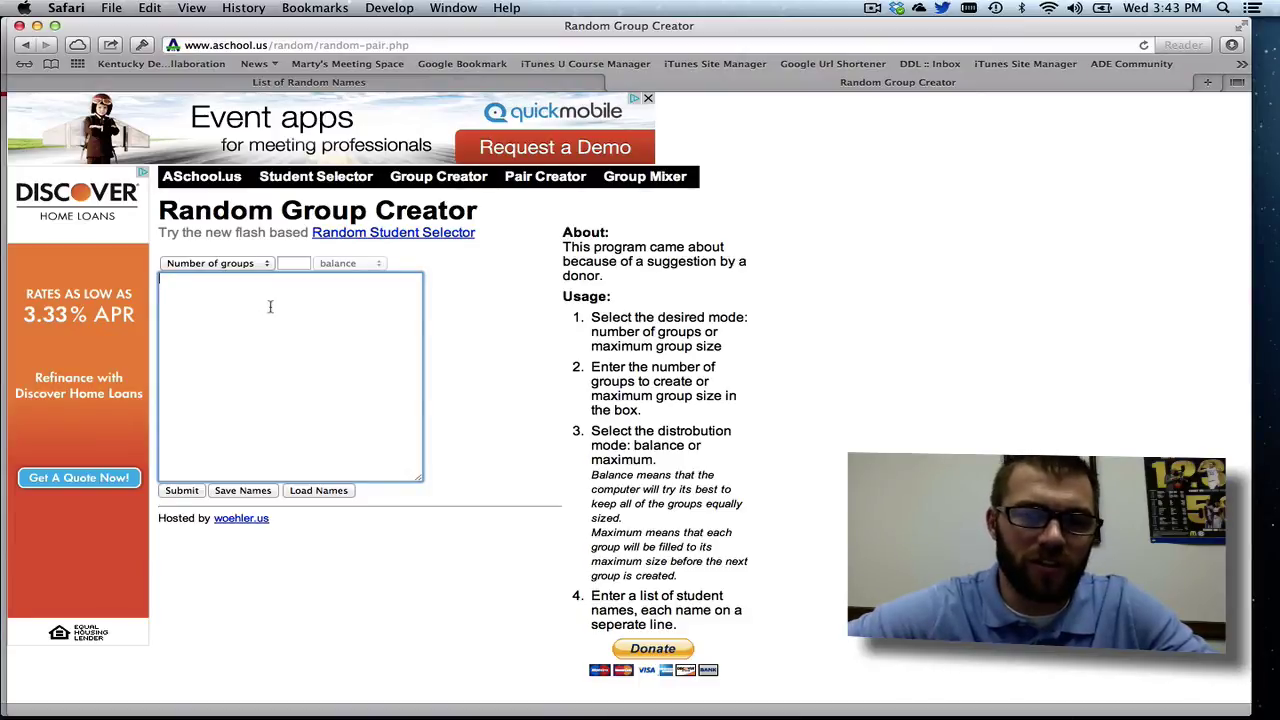
key("super+v")
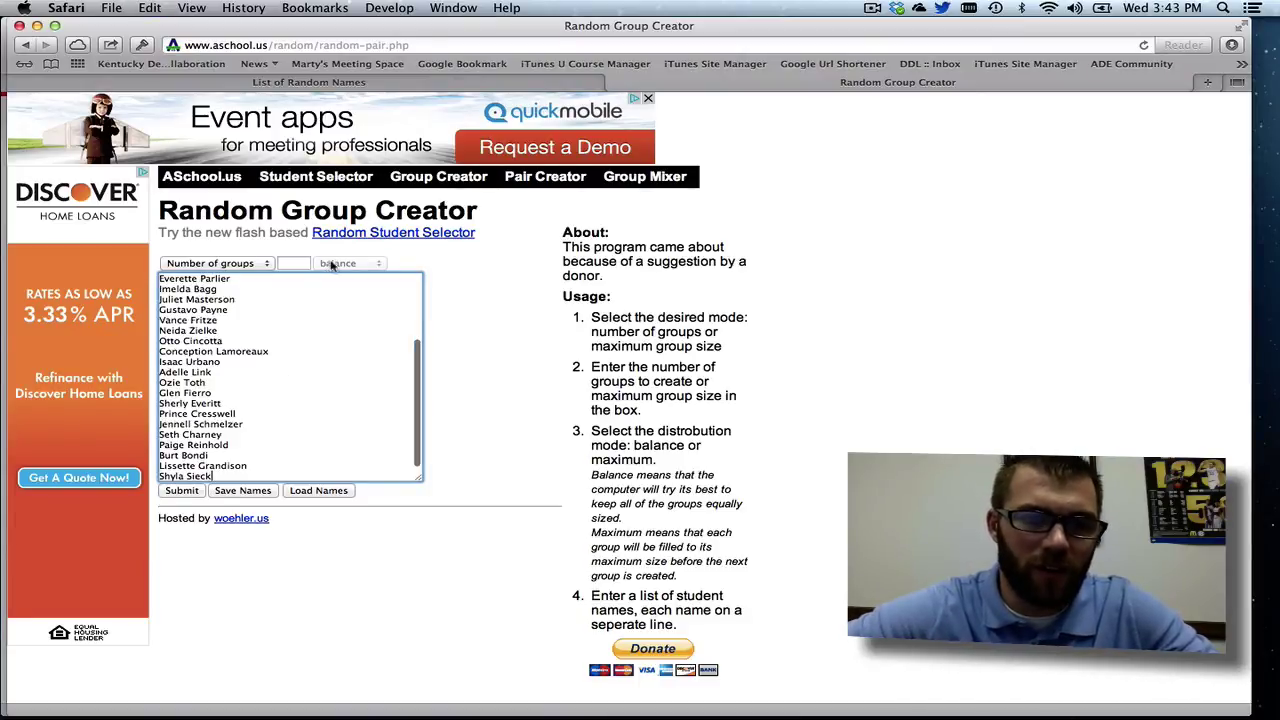
Set the number of groups to 3 and generate the random groups.
left_click(285, 263)
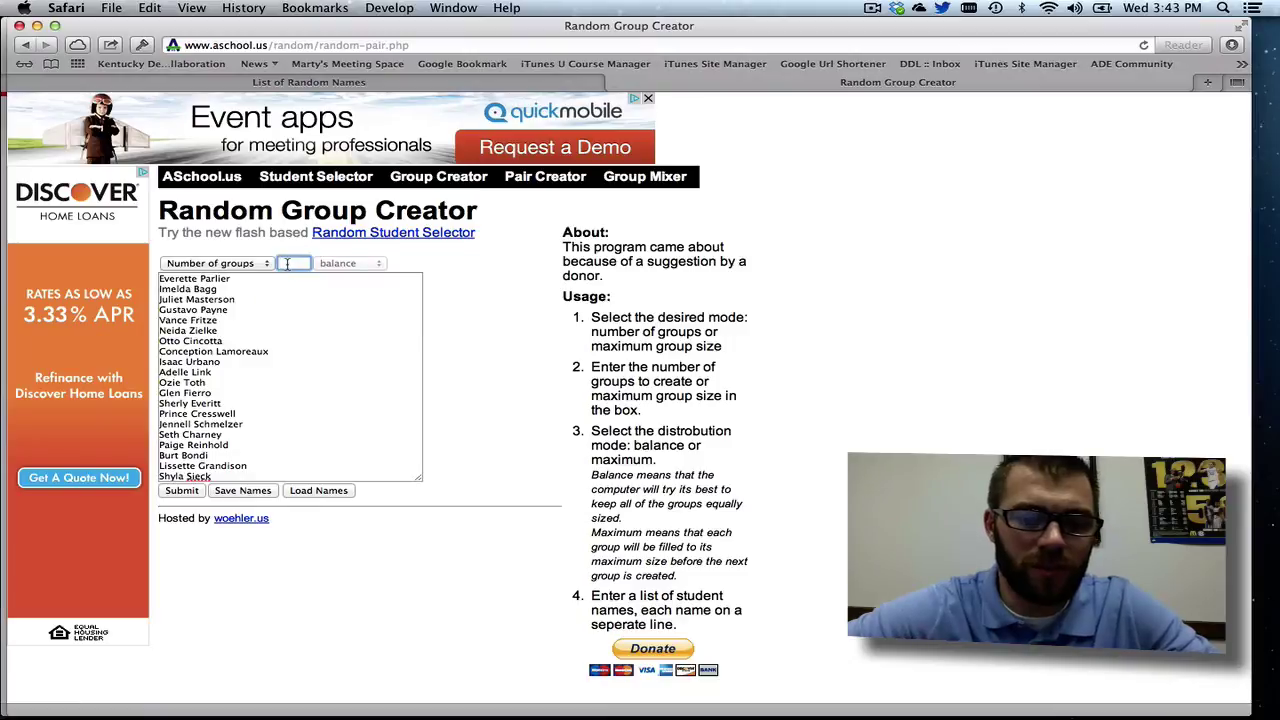
type("3")
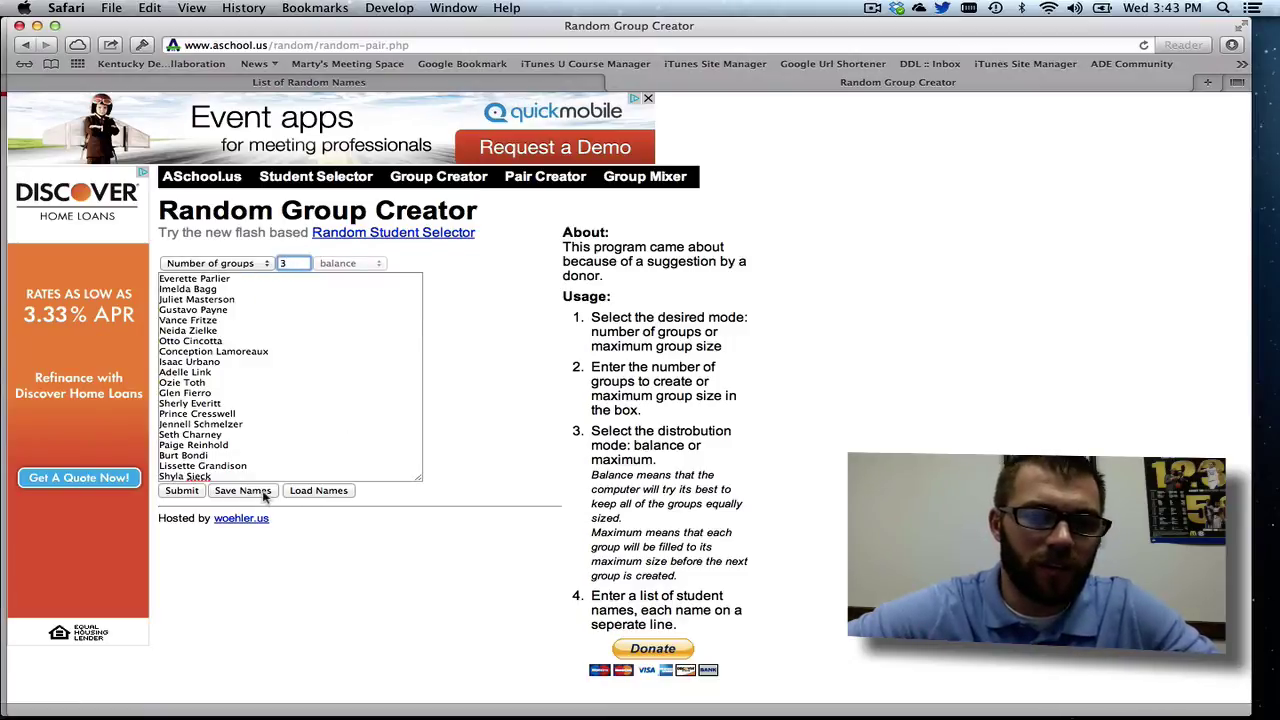
left_click(181, 491)
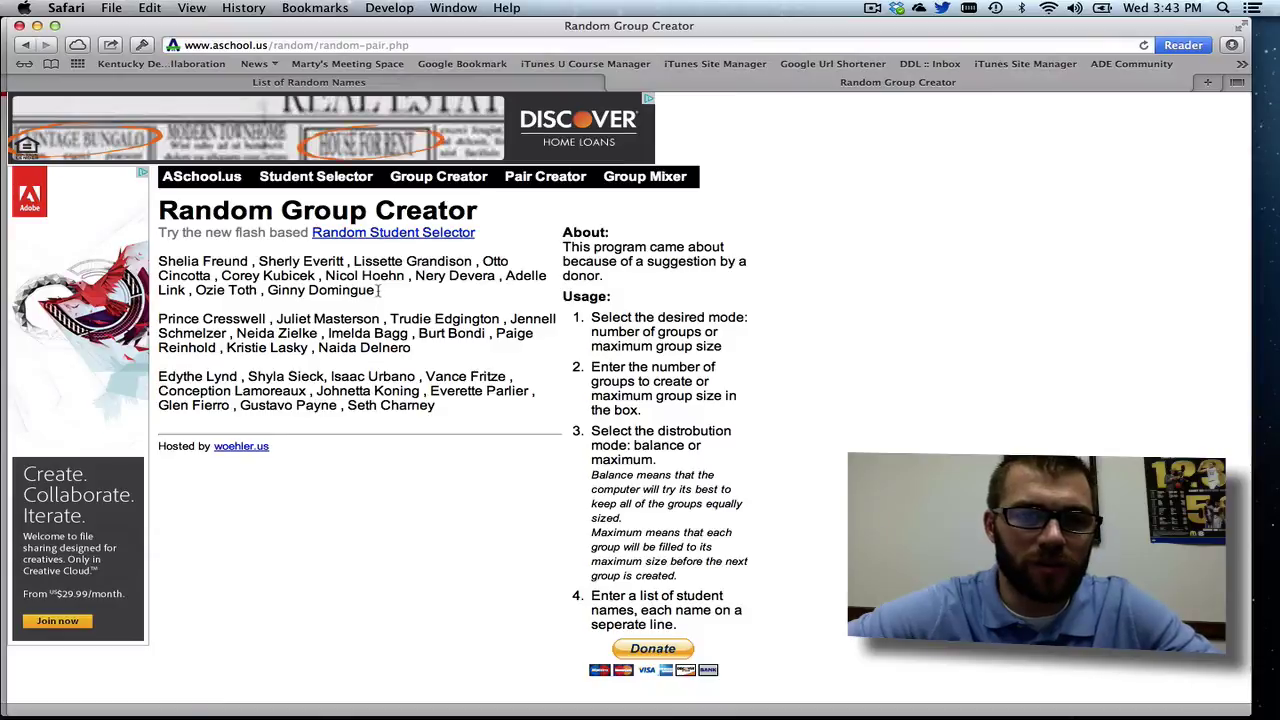
Copy the first group's names, return to the Lync group conversation, and begin a chat message with "Group 1".
left_click_drag(378, 292, 159, 262)
key("super+c")
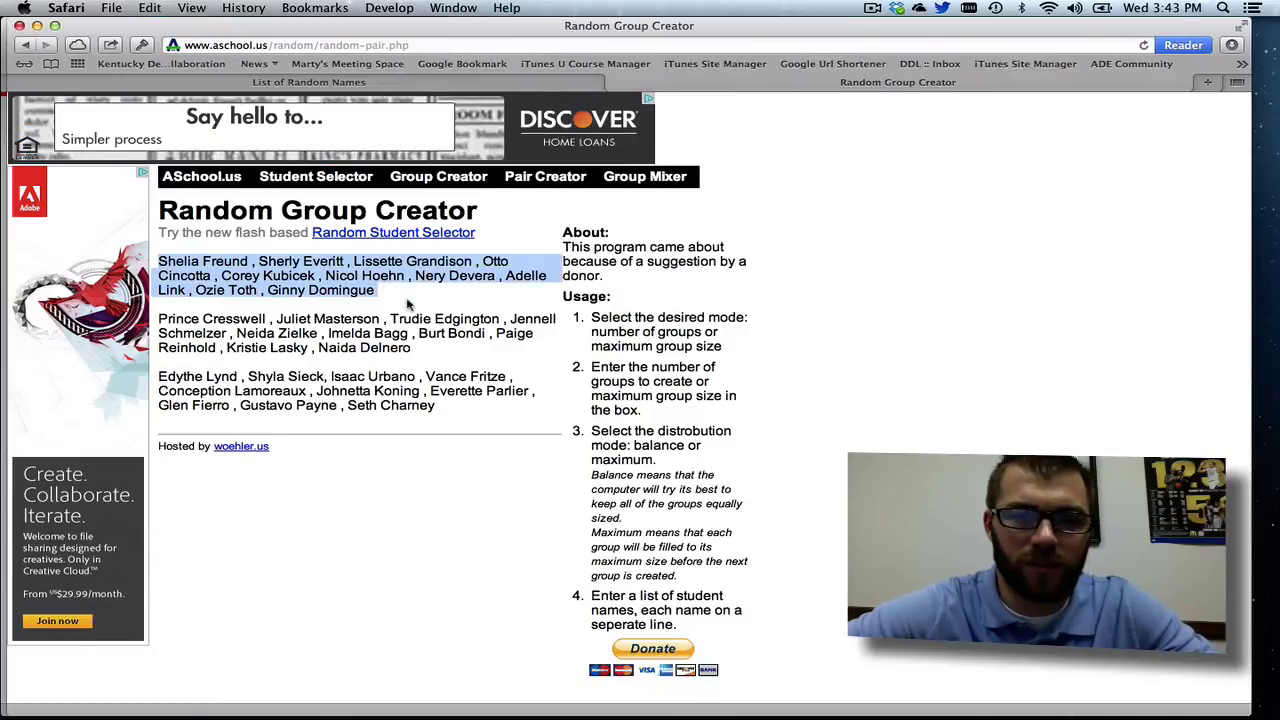
key("ctrl+Right")
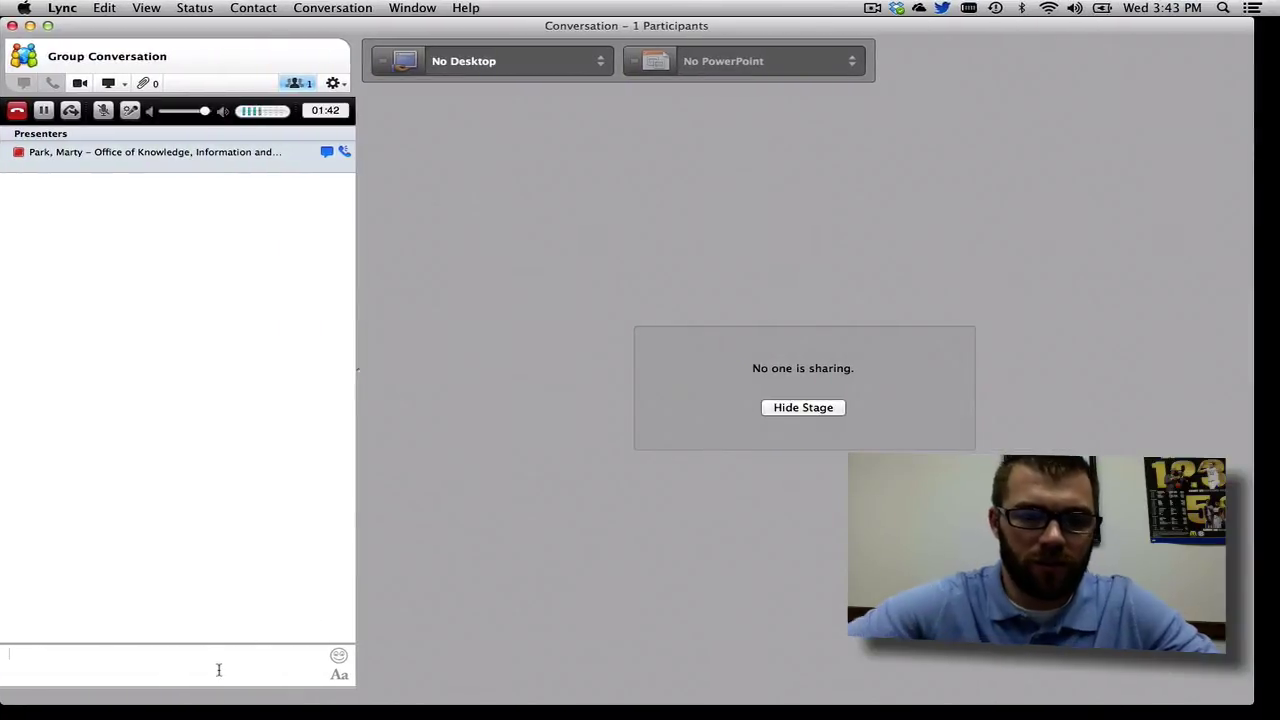
type("1")
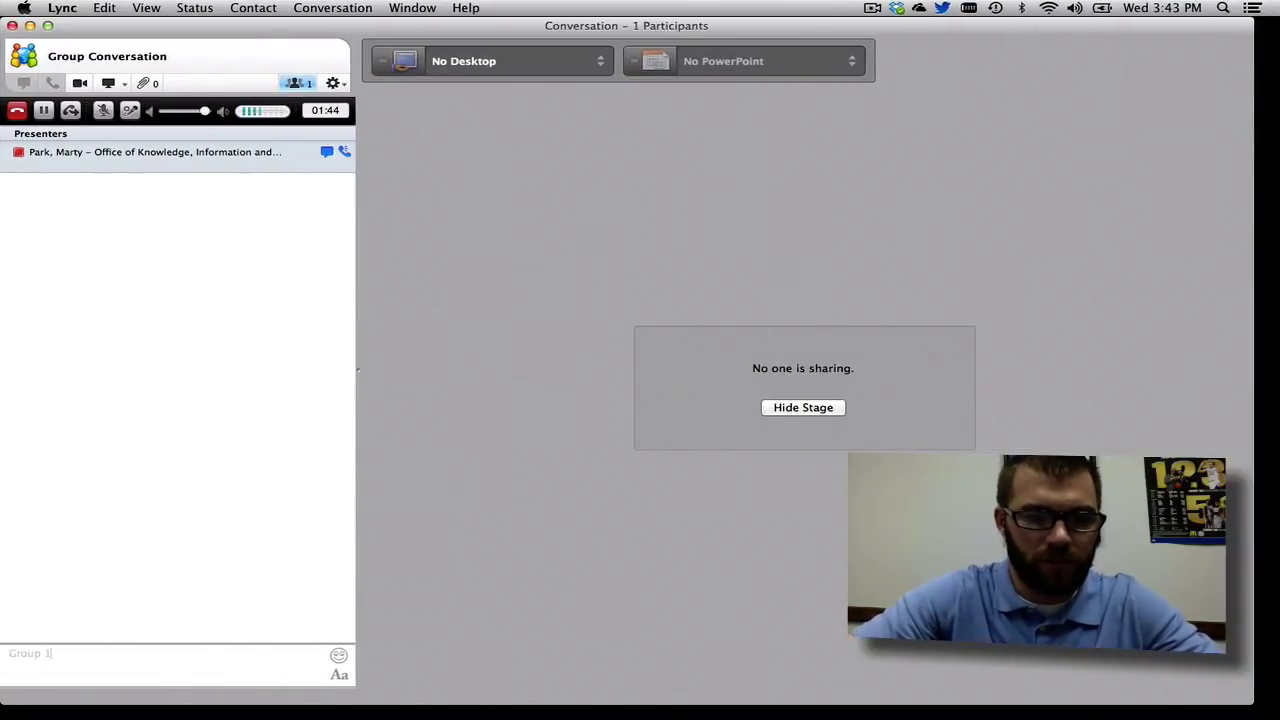
Change the instant message font color from light gray to near black and close the appearance settings.
left_click(339, 674)
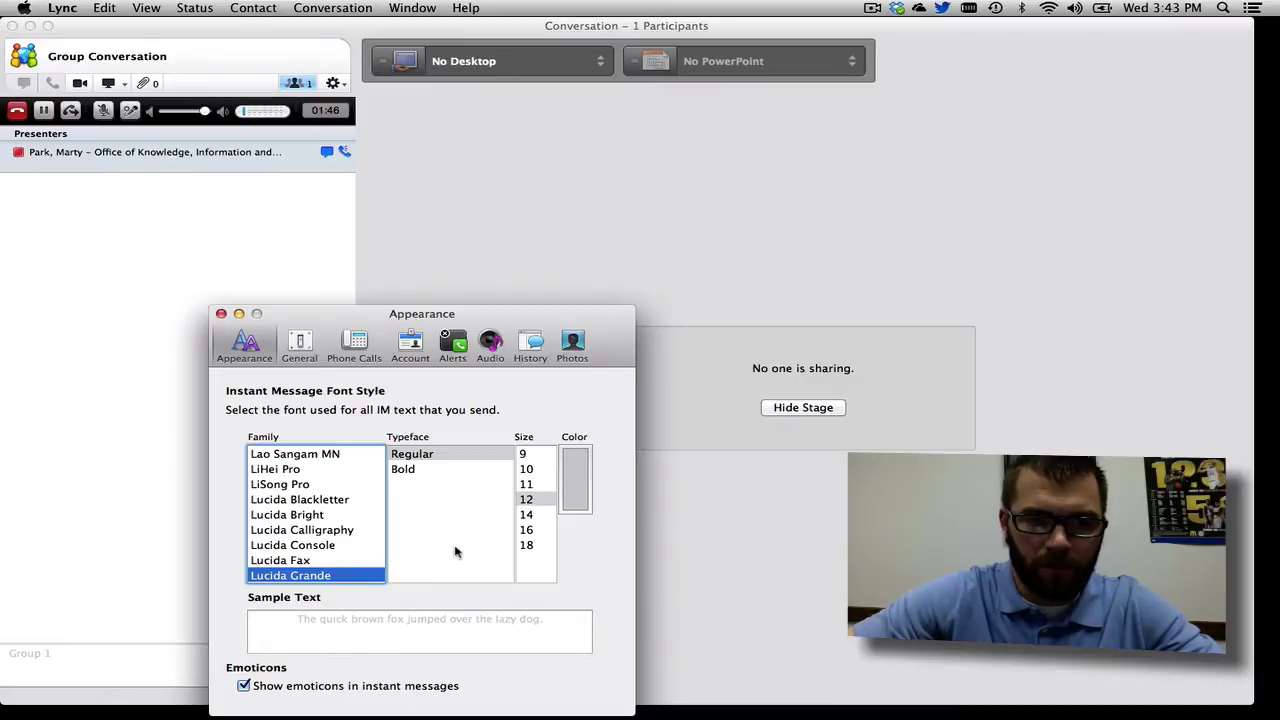
left_click(586, 494)
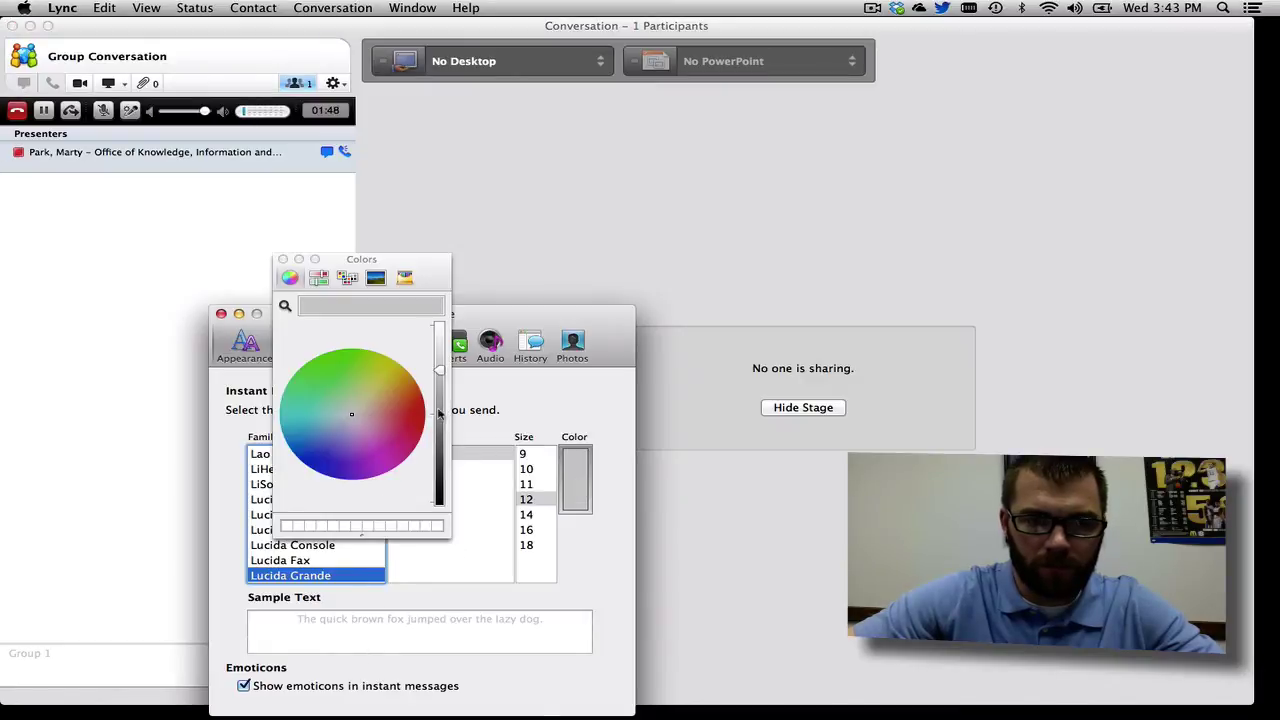
left_click(440, 474)
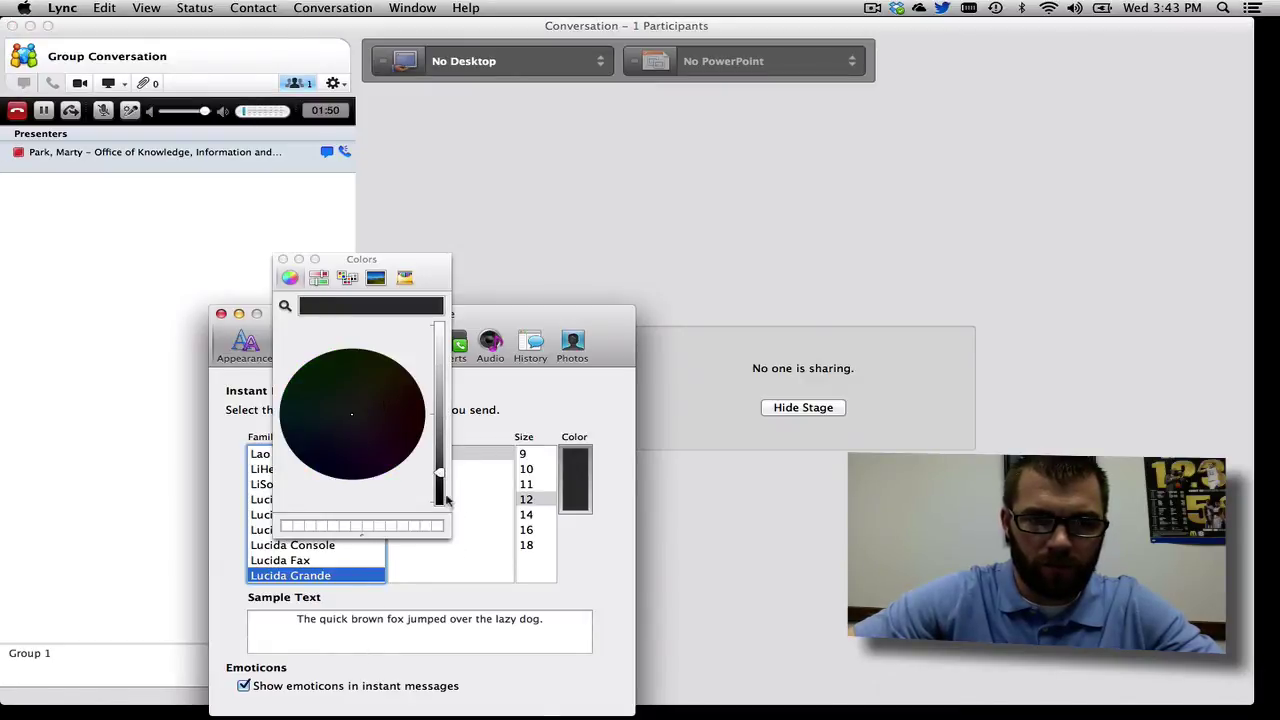
left_click(443, 498)
left_click(283, 259)
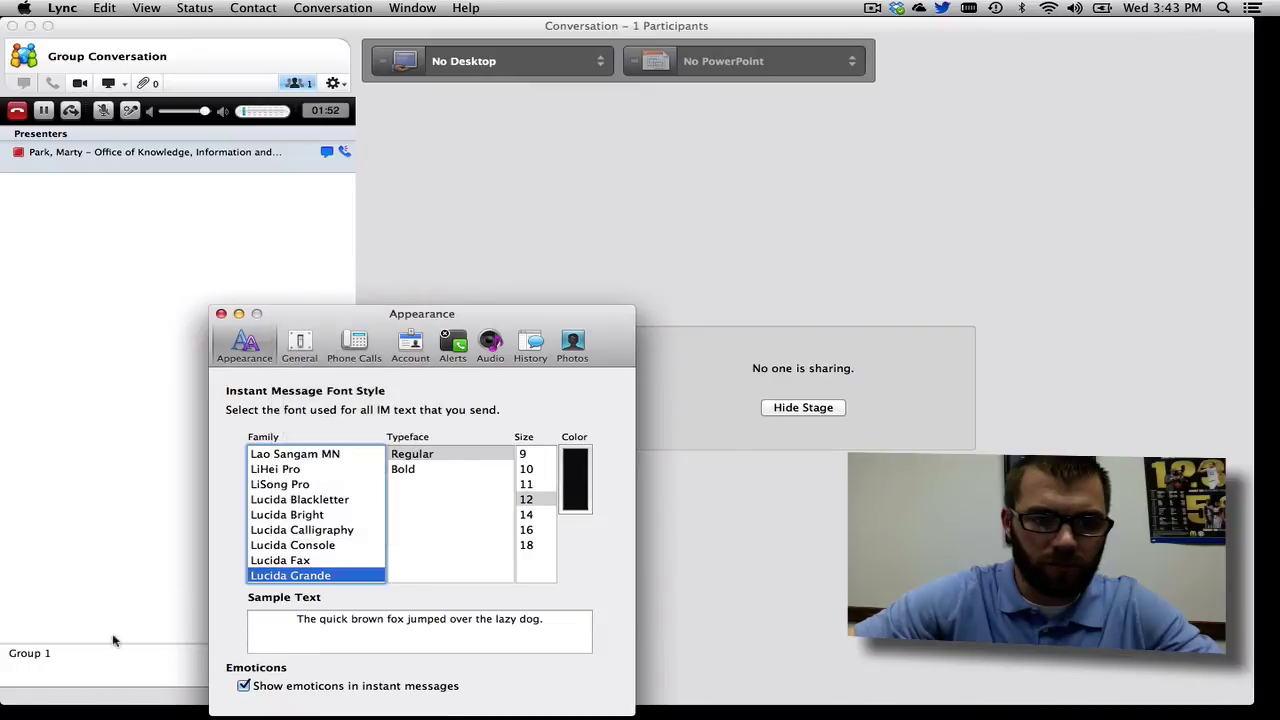
left_click(221, 314)
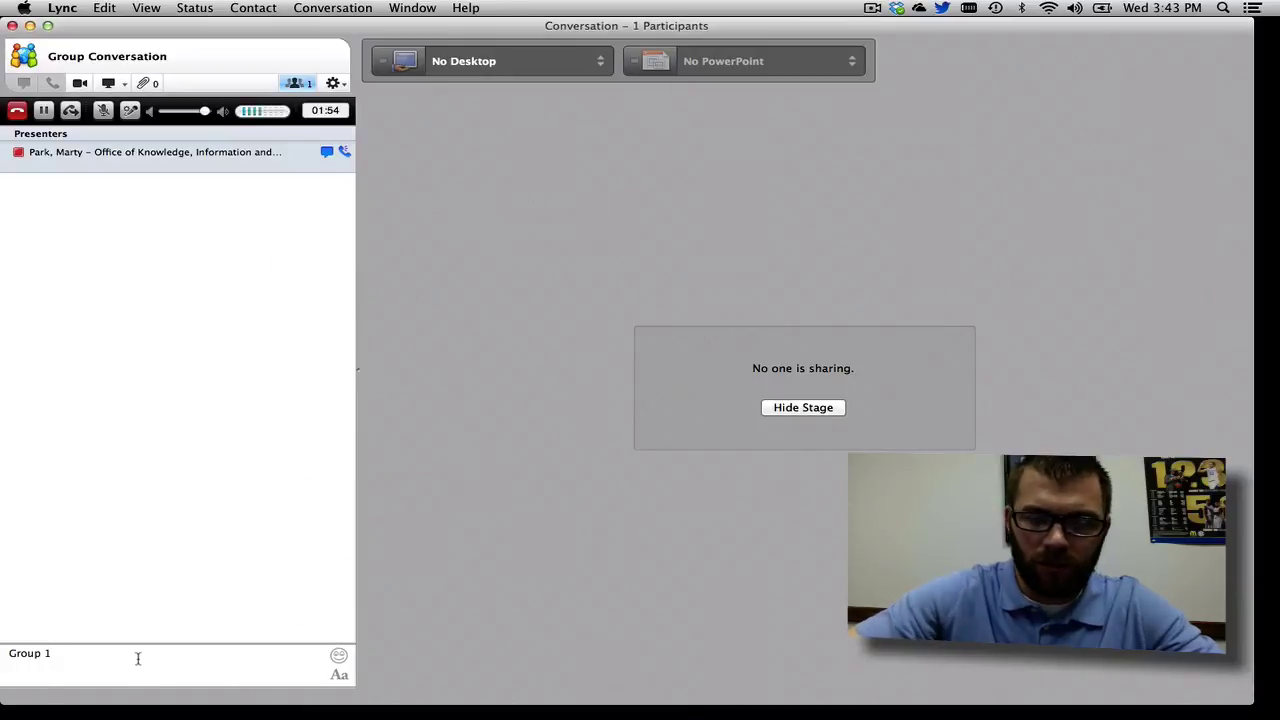
Complete the "Group 1:" chat message with the copied names and send it.
left_click(138, 660)
key("super+v")
key("Return")
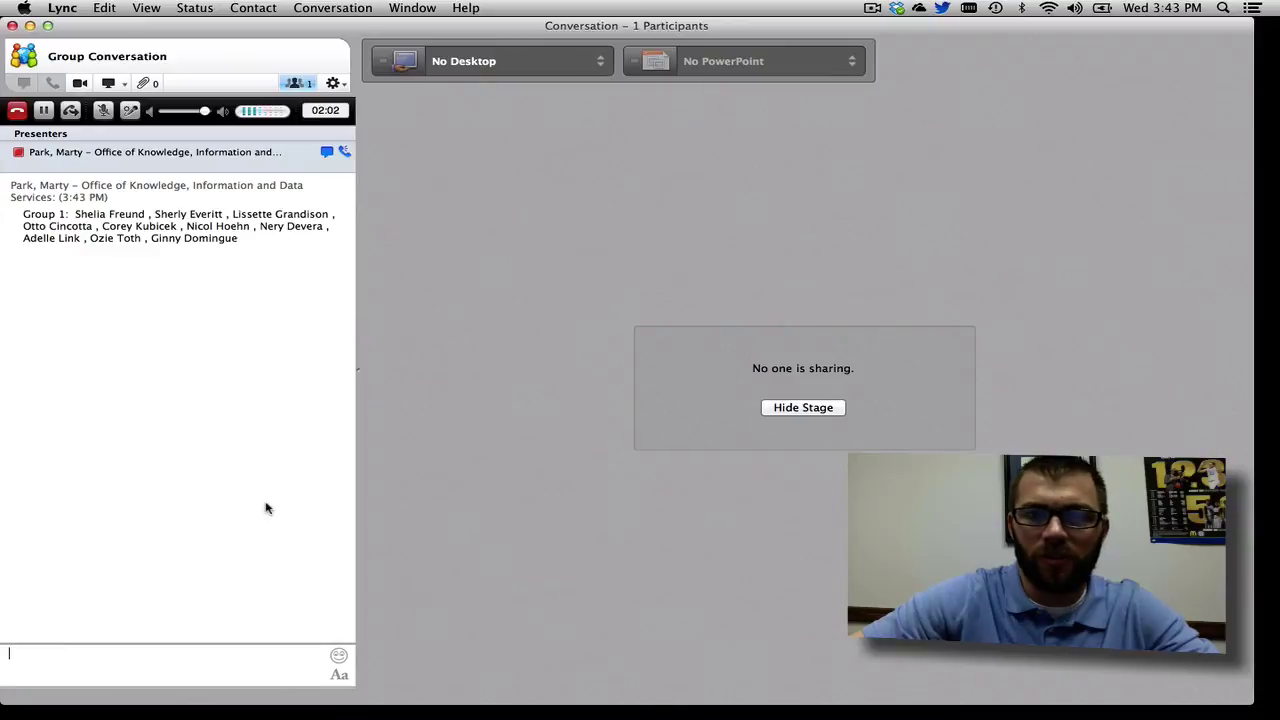
Copy the Group 1 meeting link from the Notepad document.
key("ctrl+Up")
left_click(990, 330)
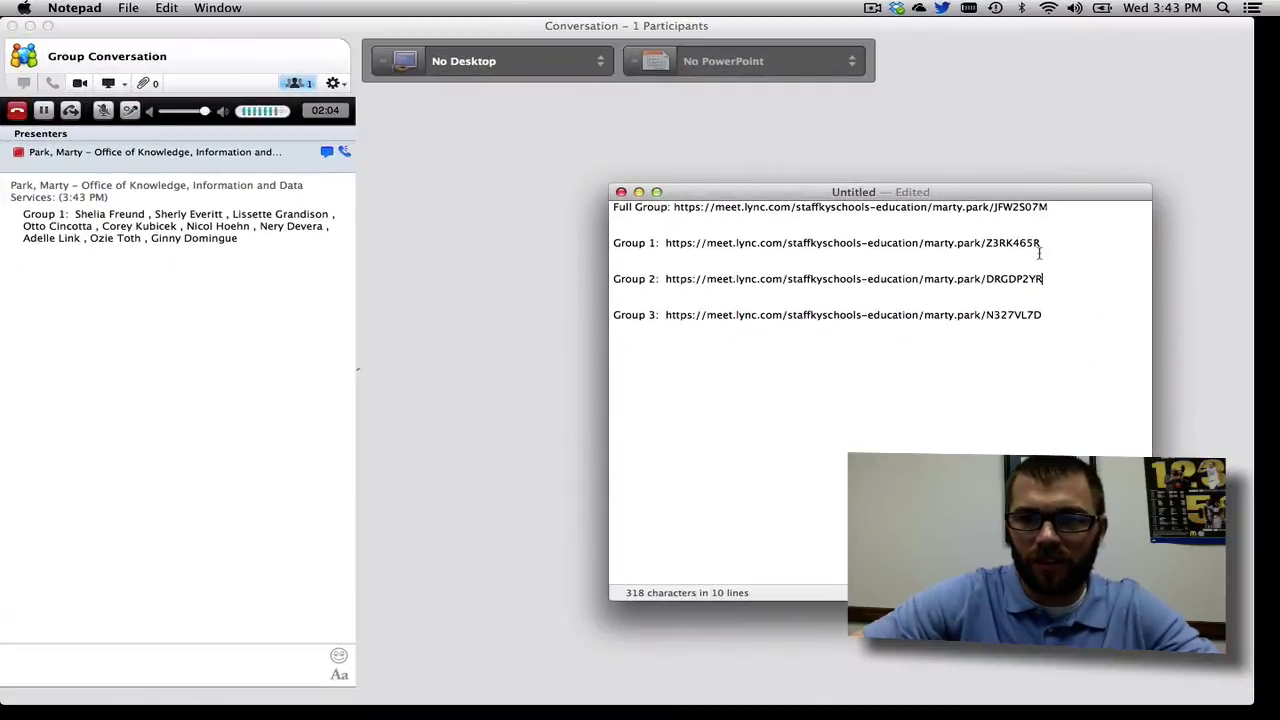
left_click_drag(1040, 248, 665, 243)
key("super+c")
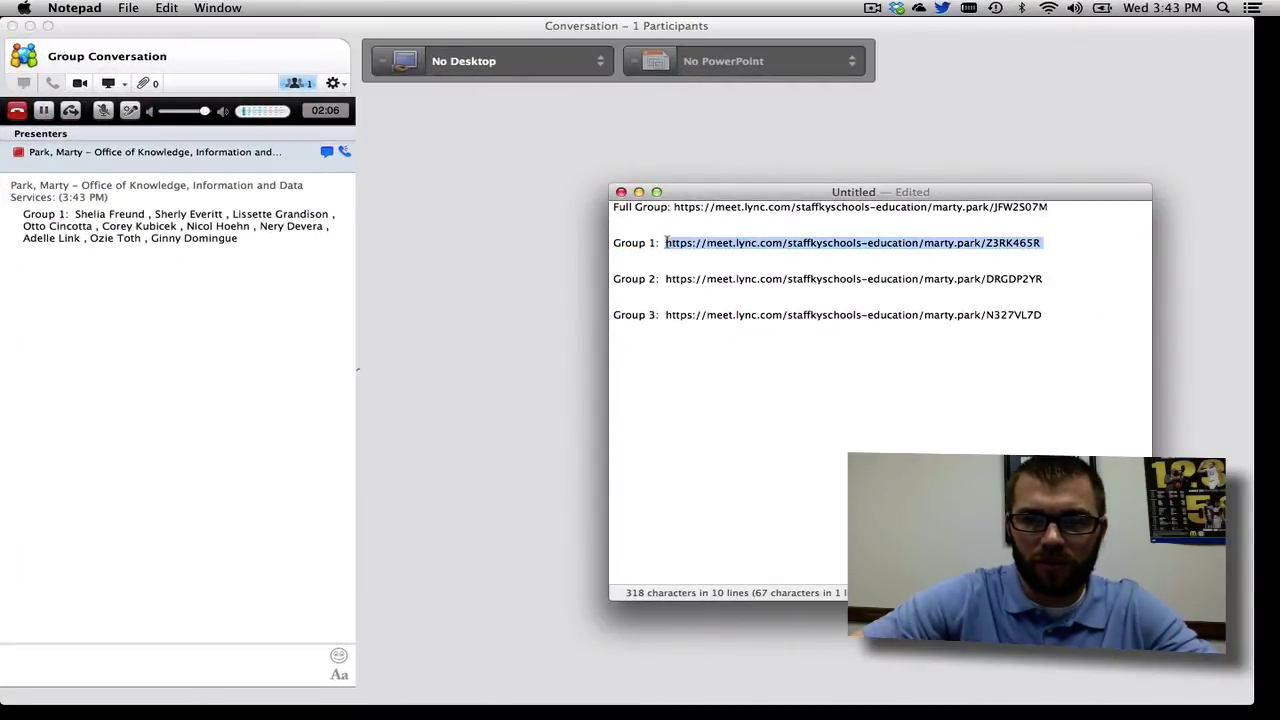
Send a Lync chat message reading "Group 1 Digital Meeting Space:" followed by the copied meeting link.
left_click(110, 660)
type("G")
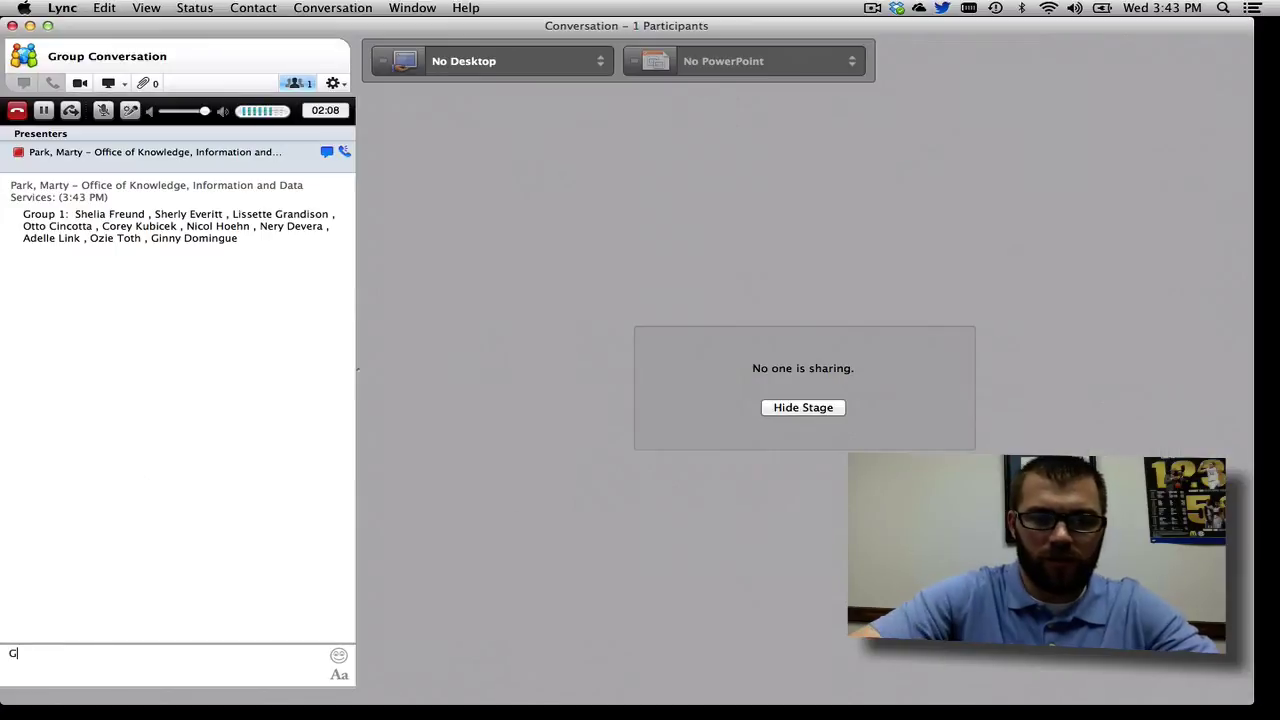
key("BackSpace")
key("BackSpace")
key("BackSpace")
key("BackSpace")
key("BackSpace")
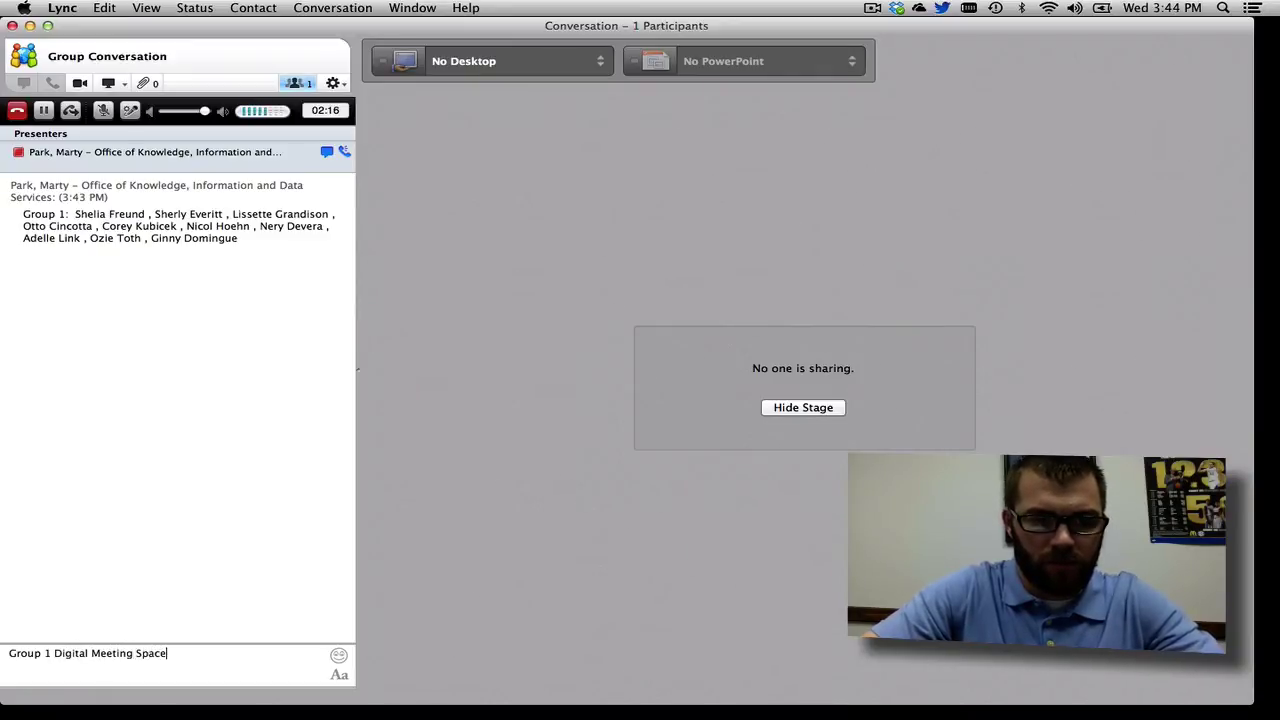
key("super+v")
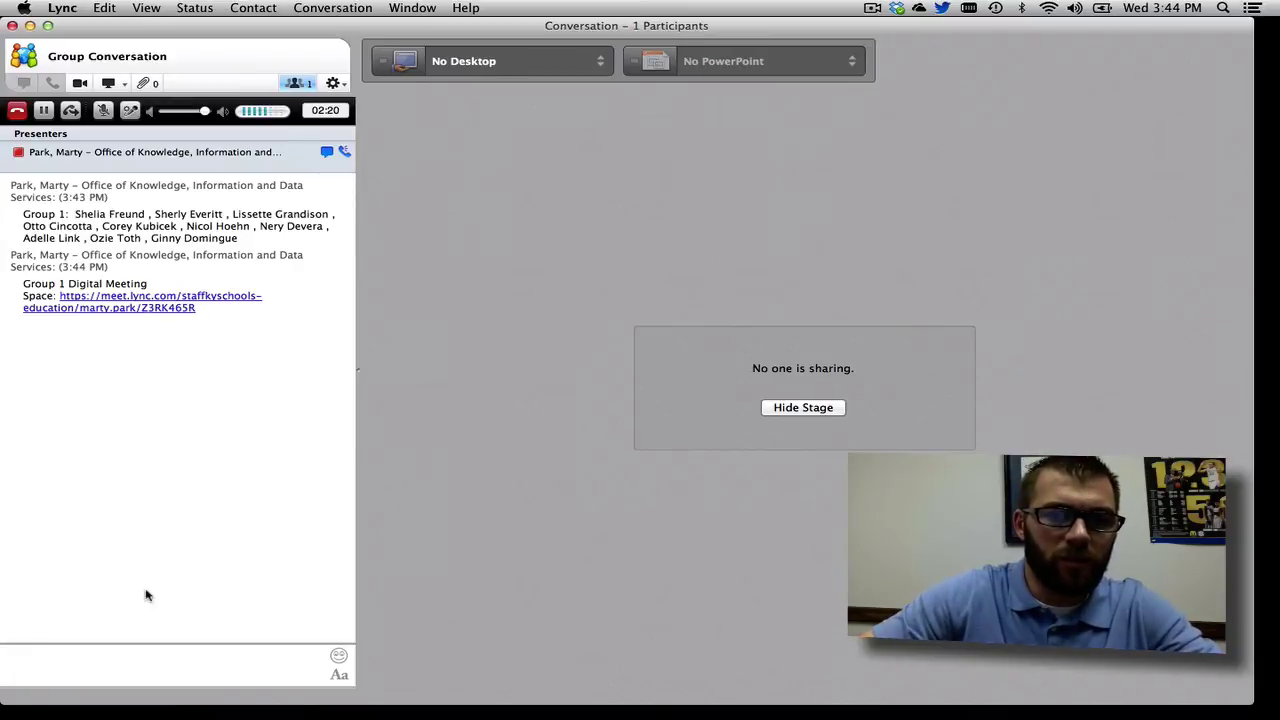
Send a chat message reading "Group 2:" followed by the second group's names copied from the Random Group Creator.
type("Group 2:")
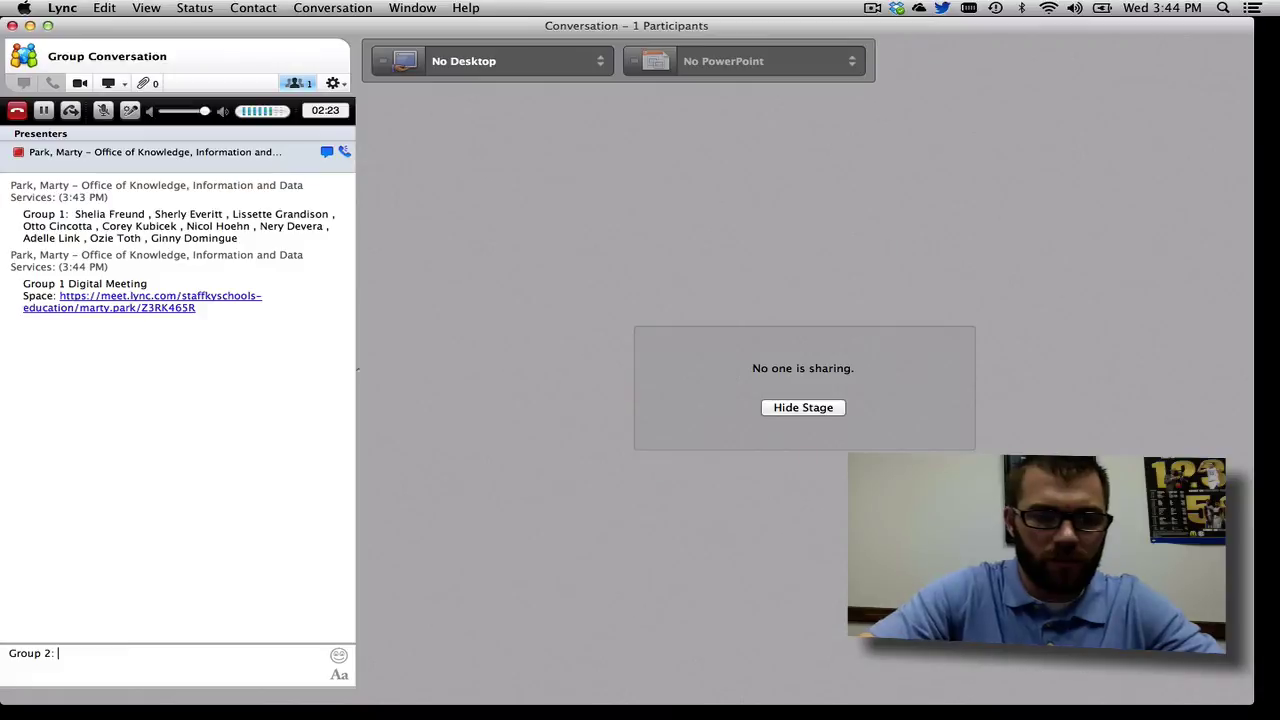
key("ctrl+Left")
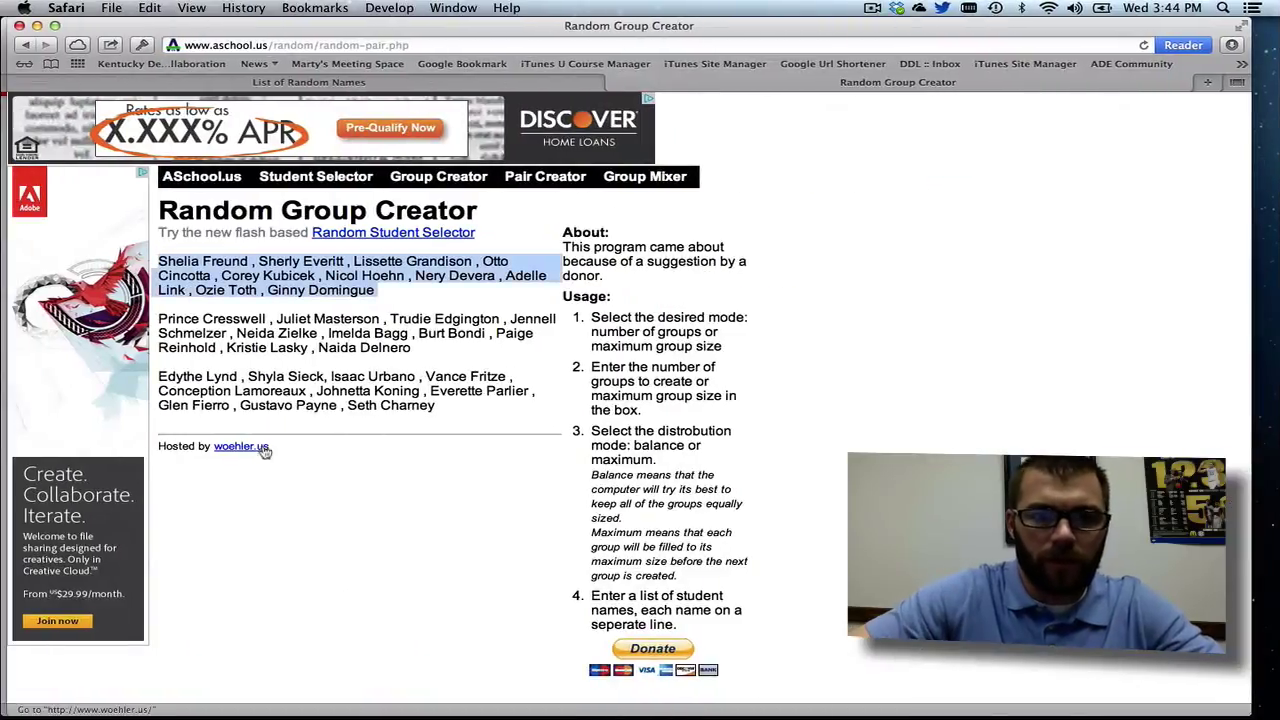
left_click_drag(424, 356, 160, 316)
key("super+c")
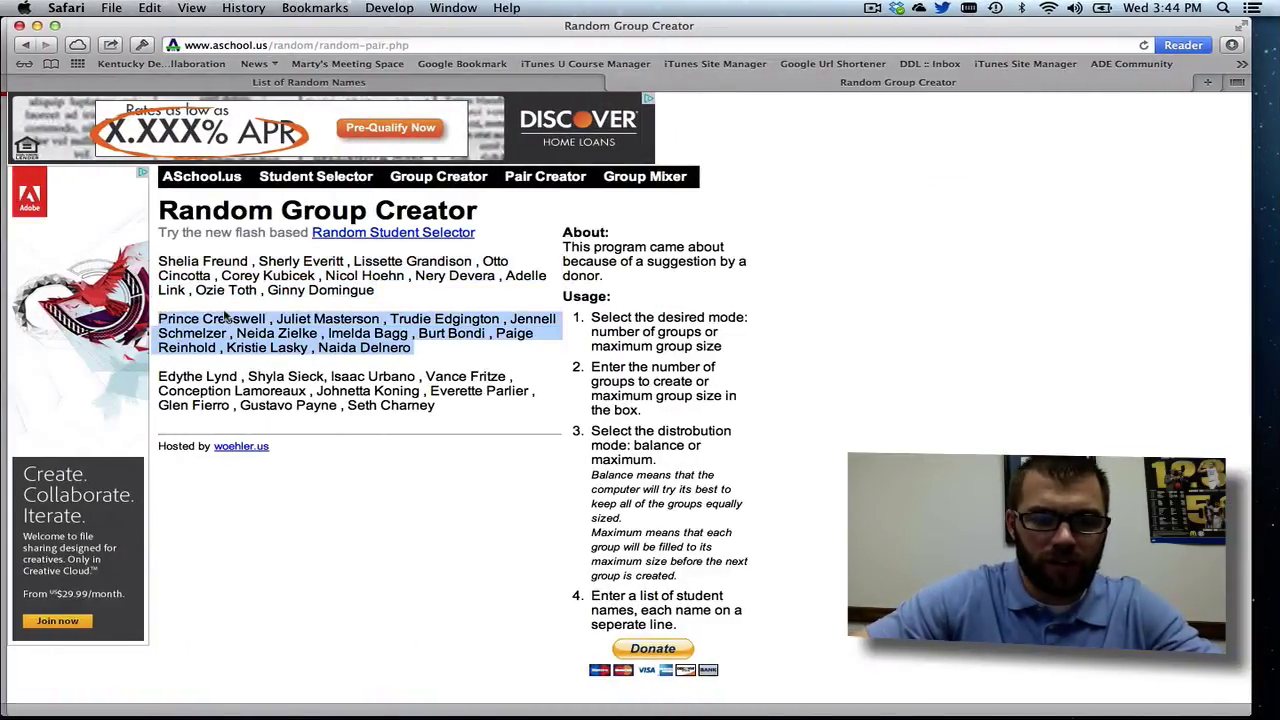
key("ctrl+Right")
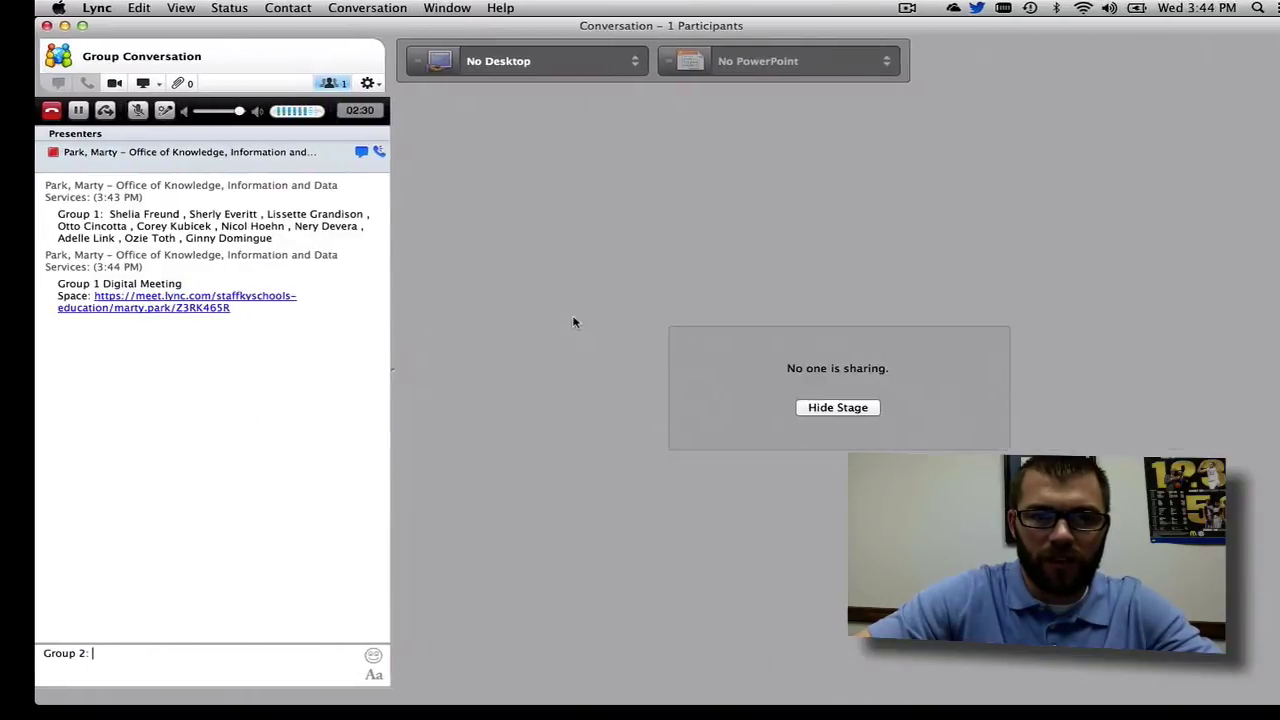
key("super+v")
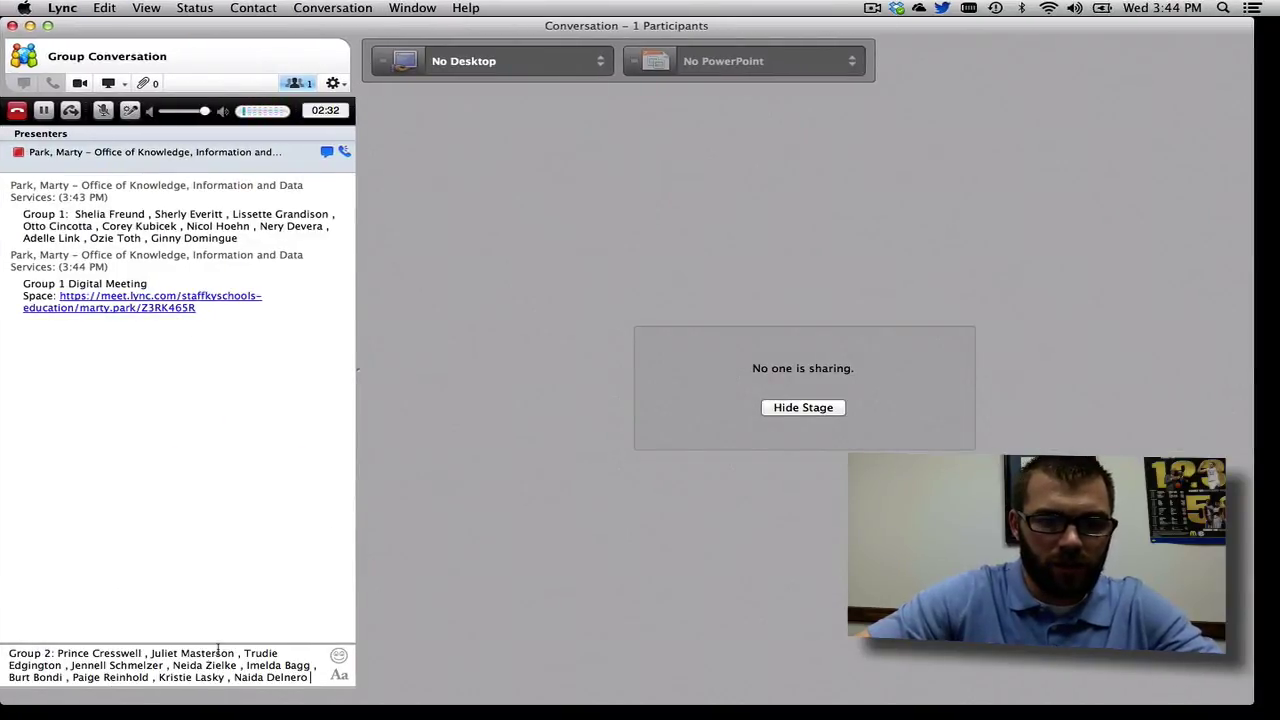
key("Return")
Write "Group 2 Digital Meeting Space:" in the conversation's message box.
type("group")
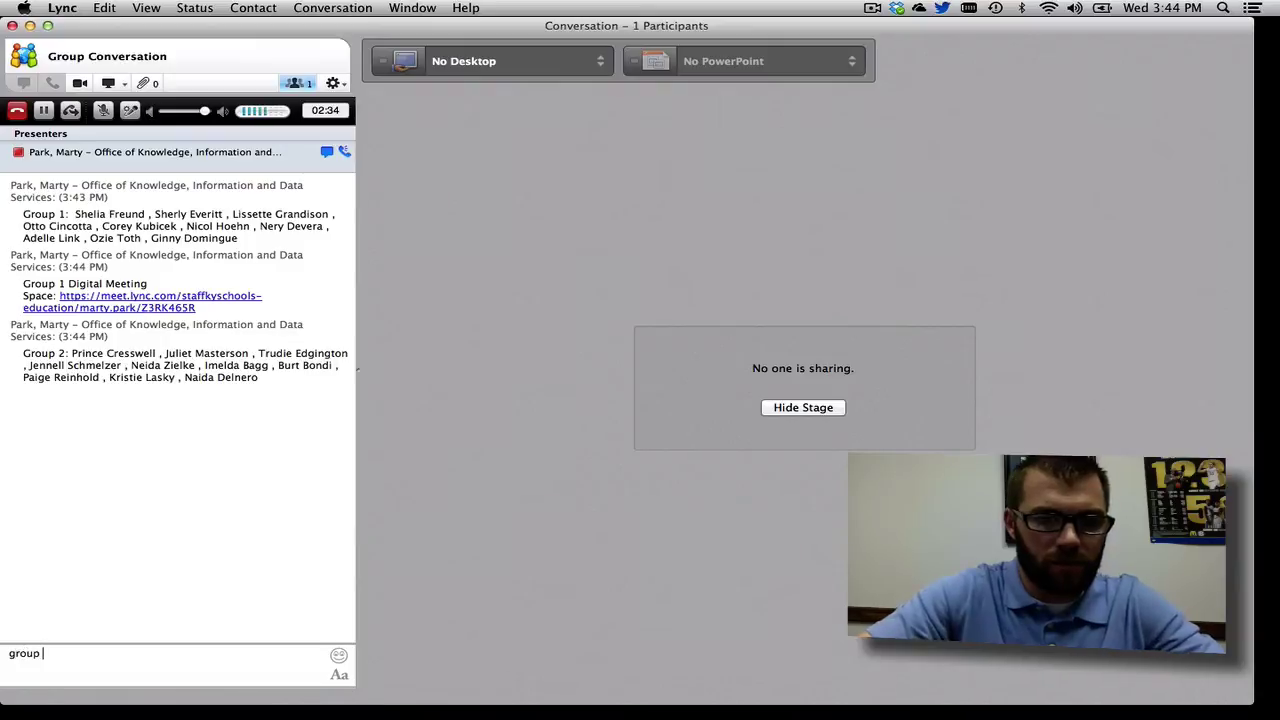
key("BackSpace")
key("BackSpace")
key("BackSpace")
key("BackSpace")
key("BackSpace")
type("Group ")
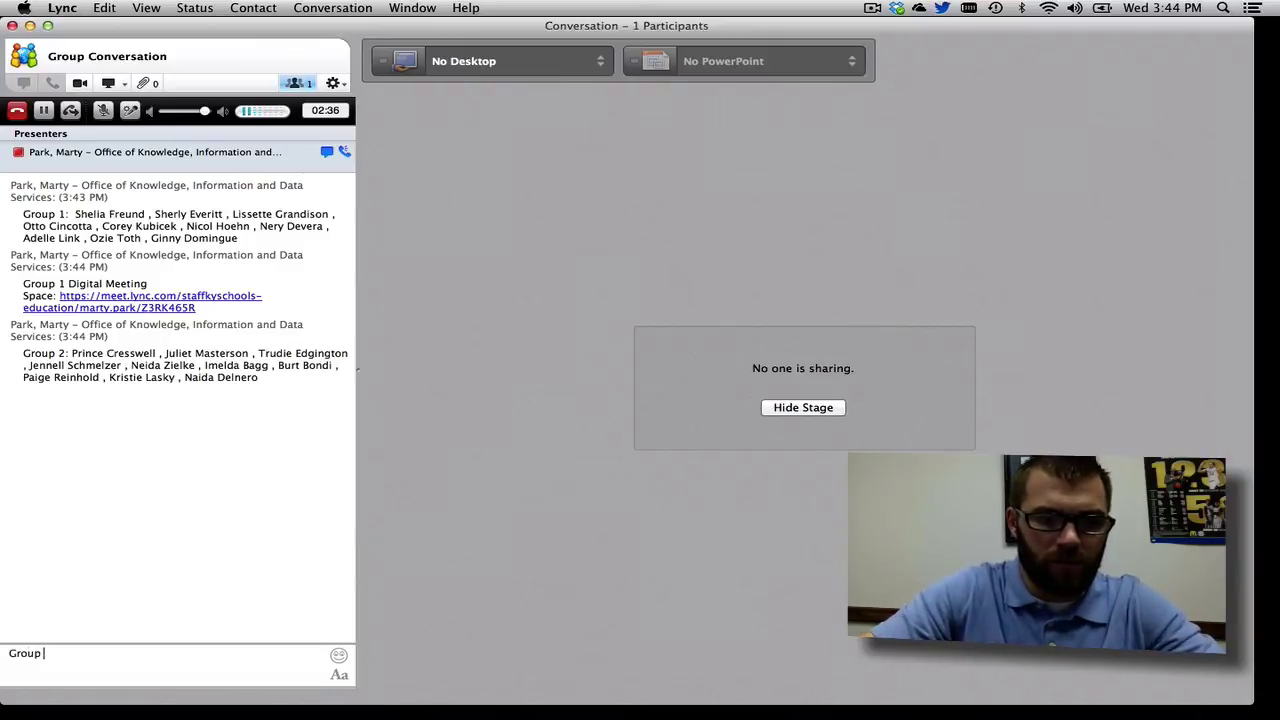
type("2 is")
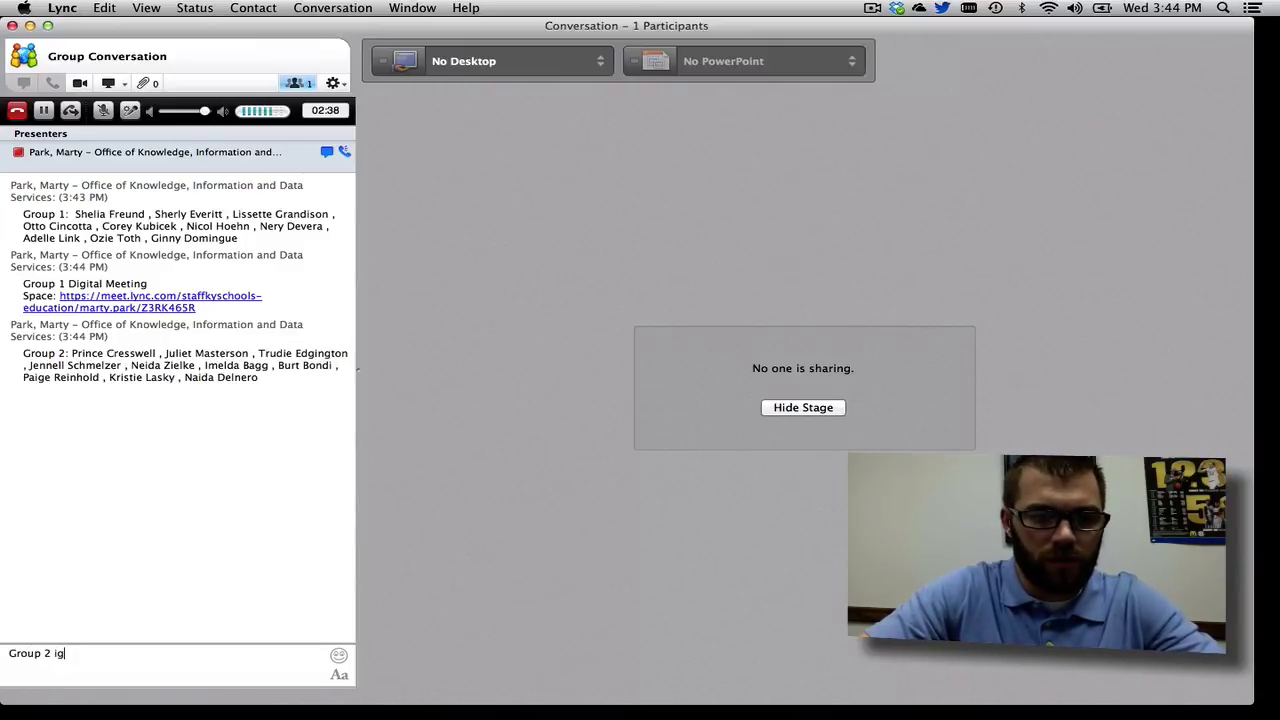
key("BackSpace")
key("BackSpace")
type("i")
key("BackSpace")
type("Digit")
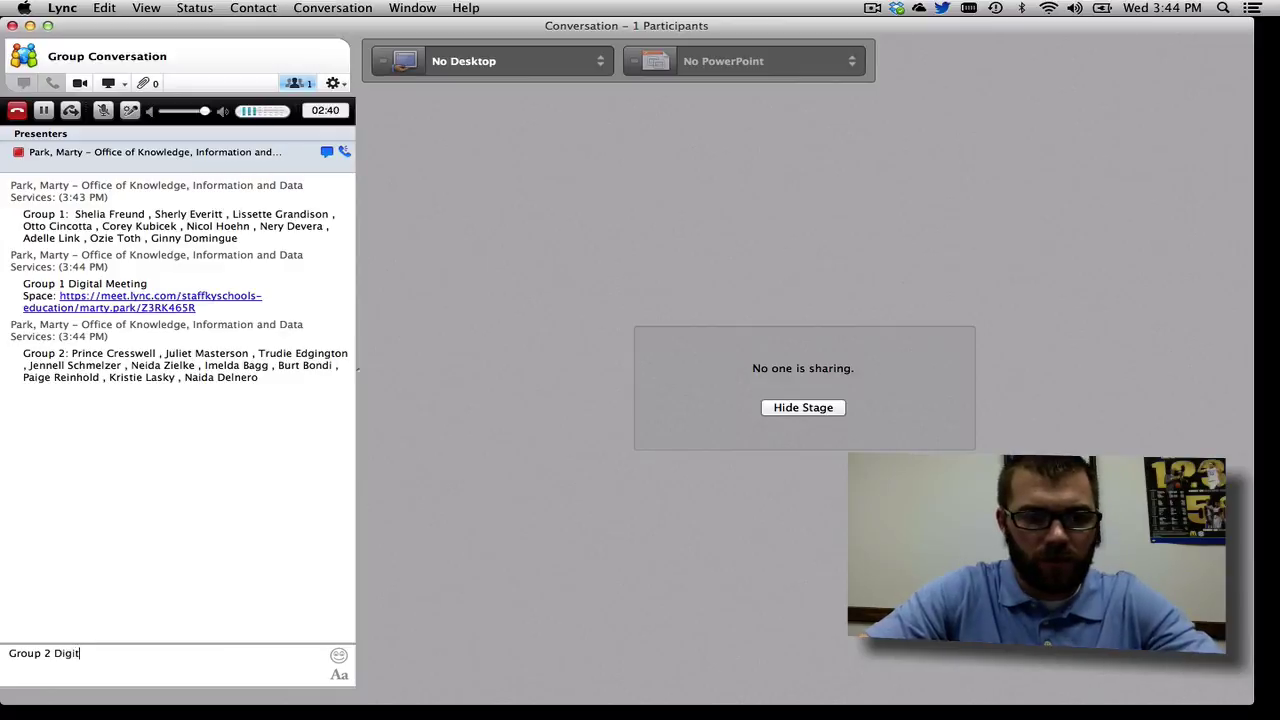
type("al Meeting Space:")
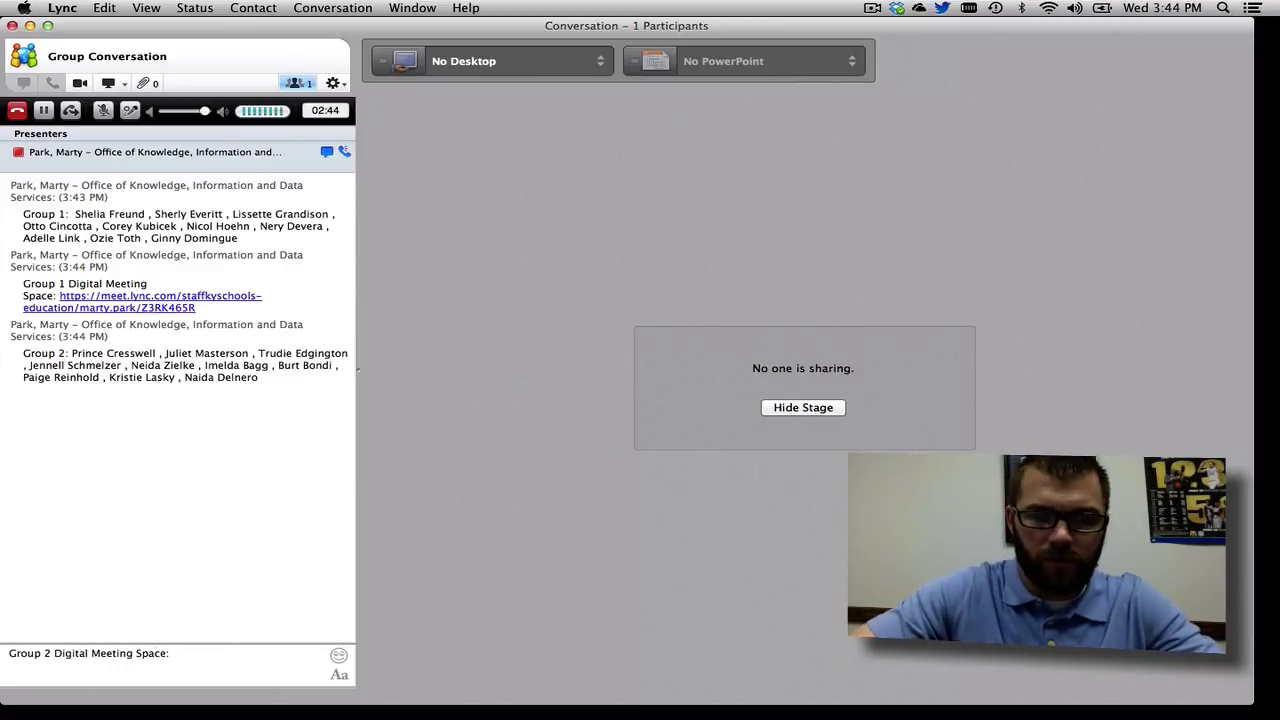
Copy the Group 2 meeting link from the Notepad document, add it to the drafted message, and send it.
key("ctrl+Up")
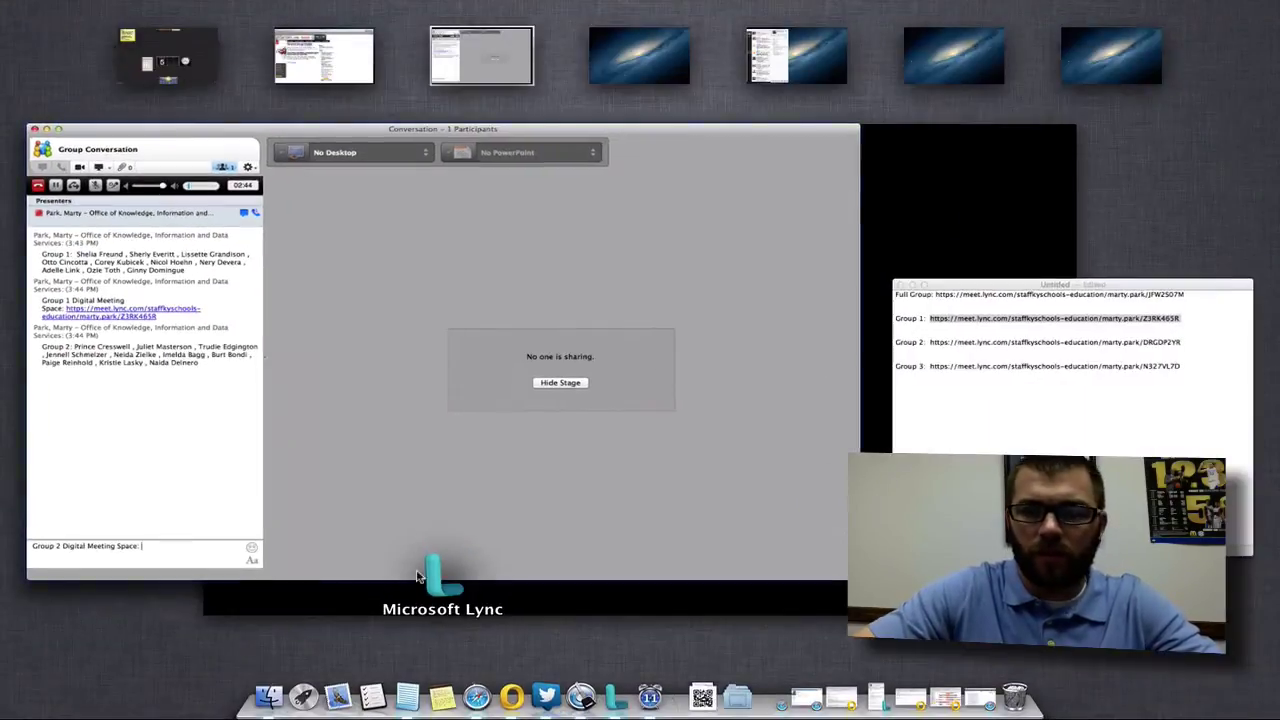
left_click(1023, 373)
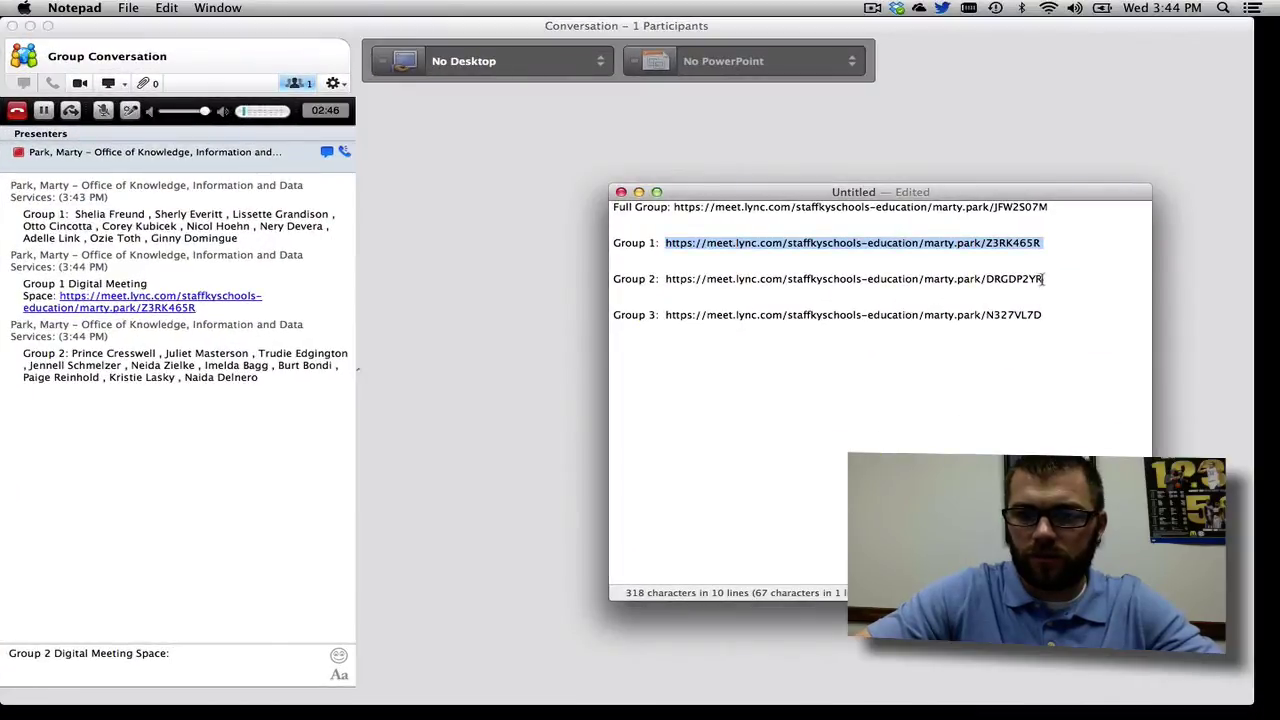
left_click_drag(1043, 280, 665, 283)
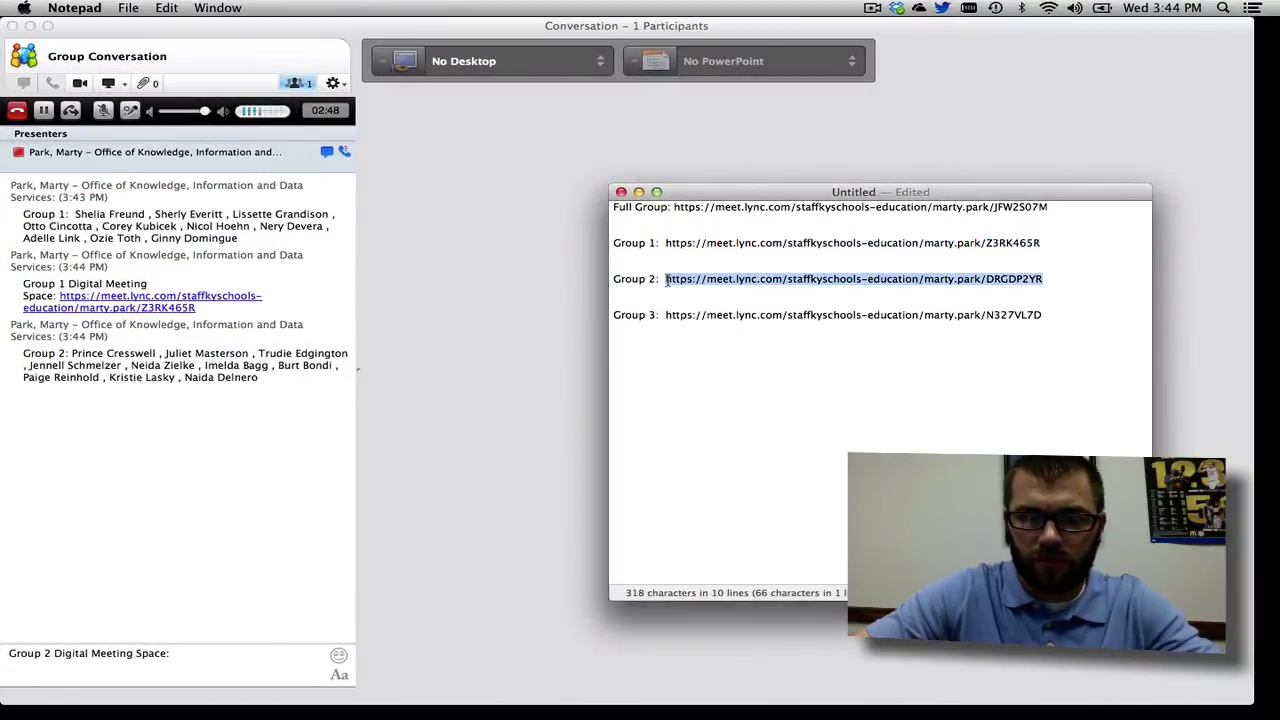
key("super+c")
left_click(186, 656)
key("super+v")
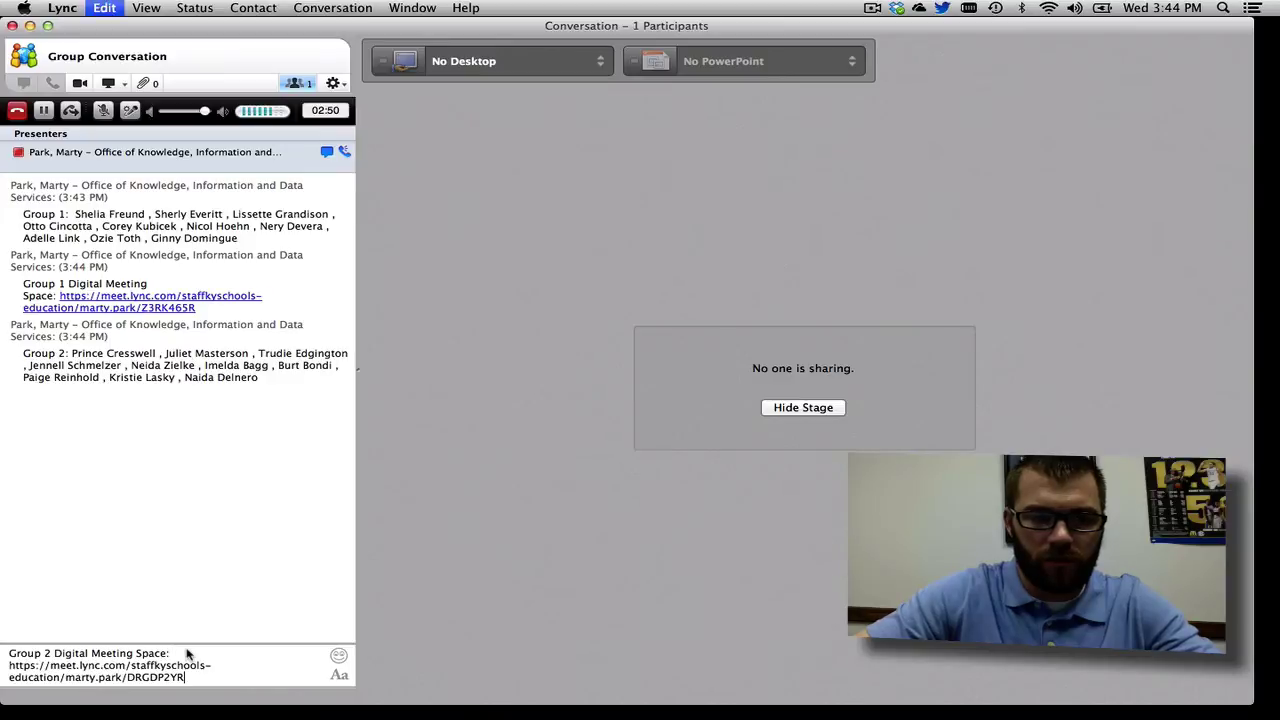
key("Return")
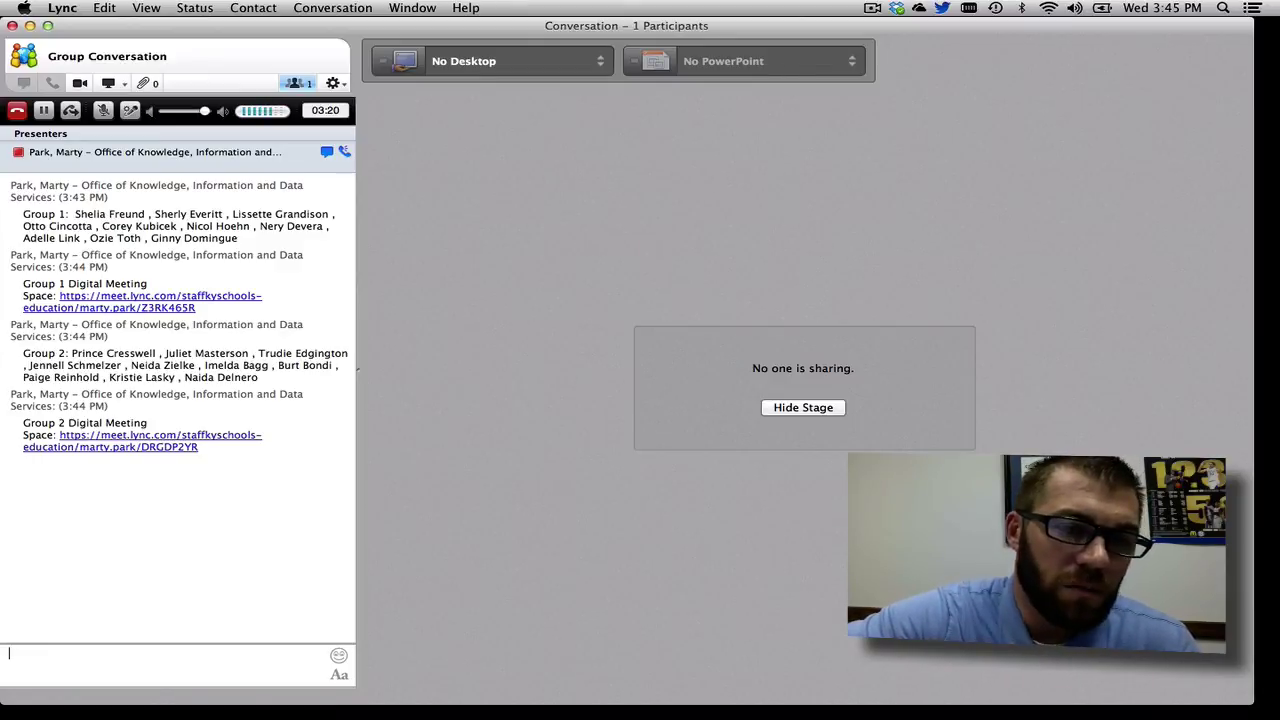
Leave the full-group meeting by closing its Lync conversation window.
left_click(148, 308)
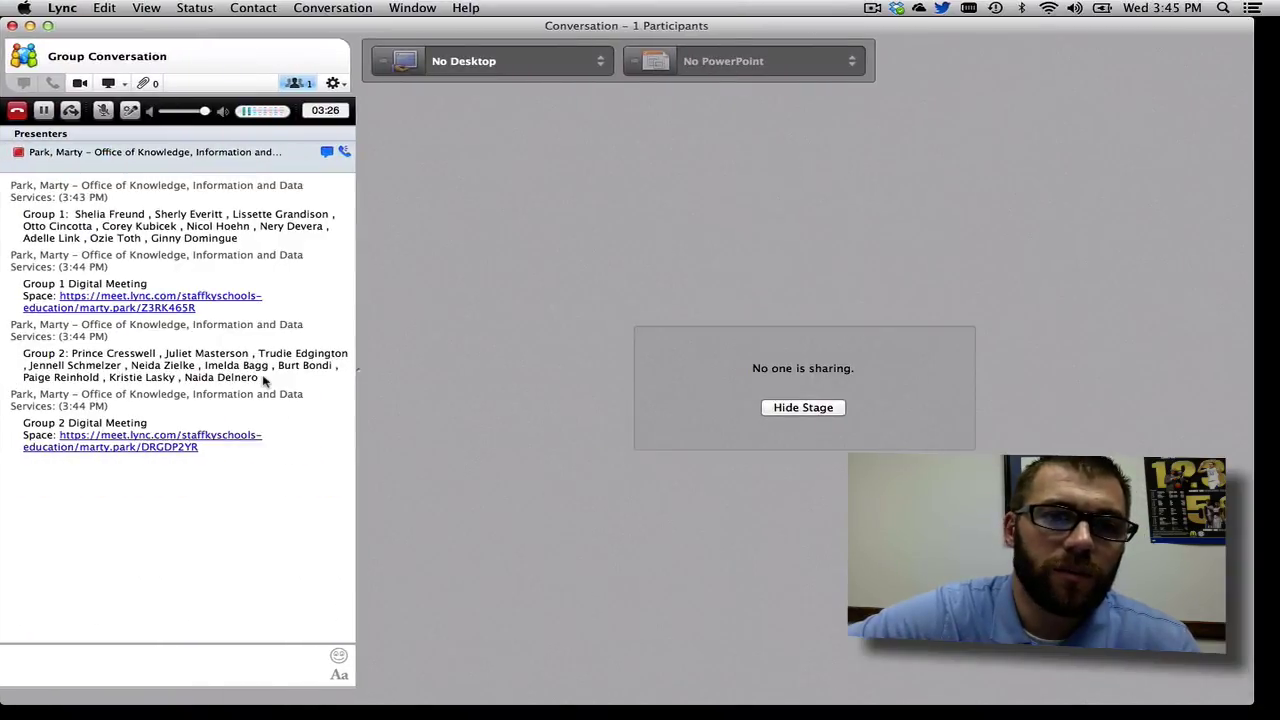
left_click(12, 26)
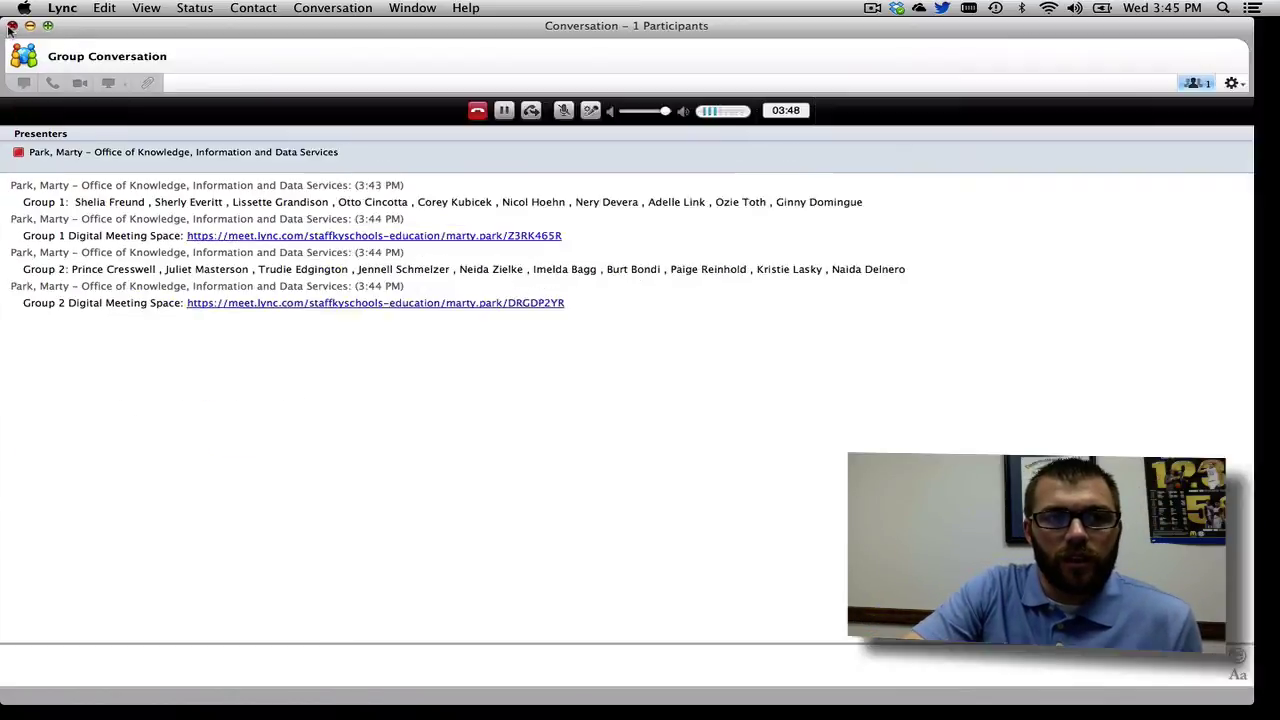
left_click(12, 26)
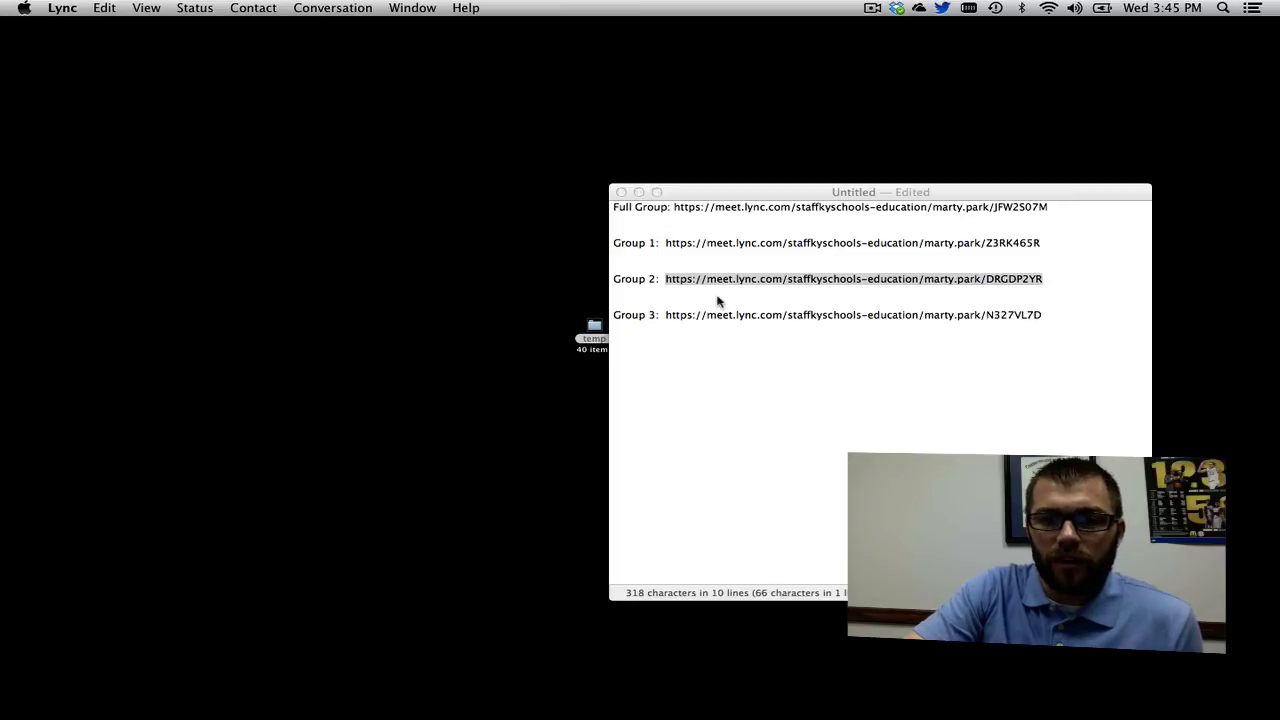